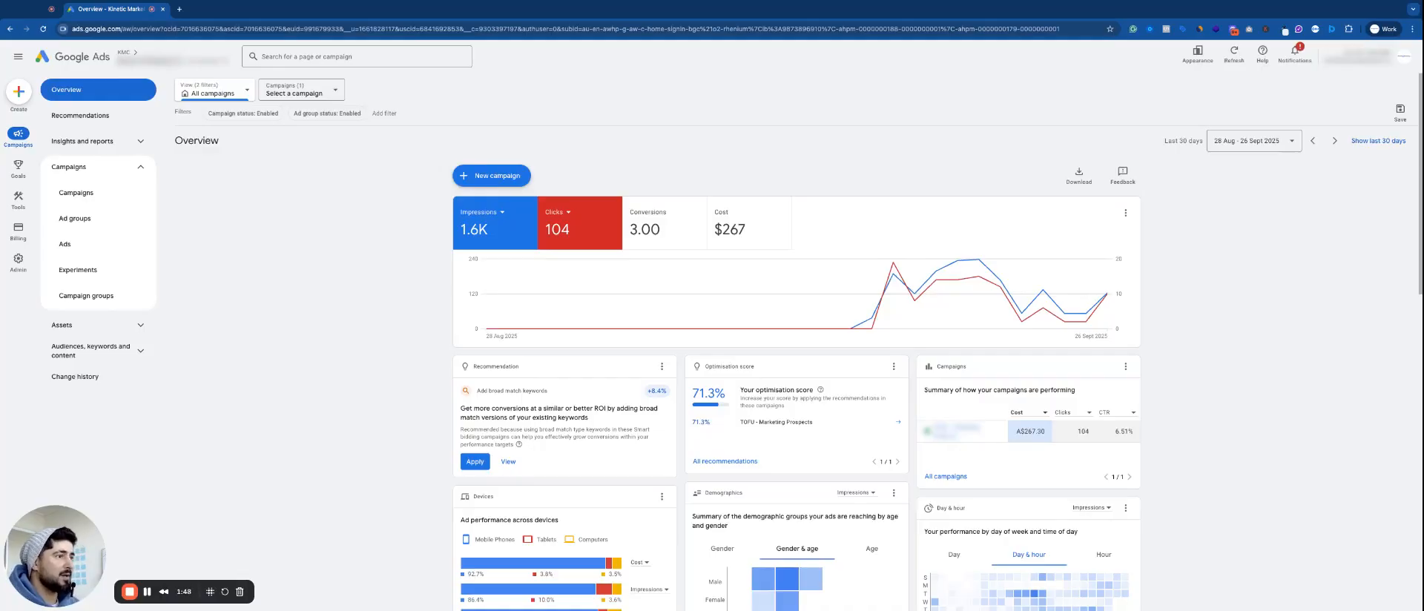
# Show the Conversions metric on the account overview's performance chart.
pyautogui.click(664, 222)
pyautogui.moveTo(907, 289)
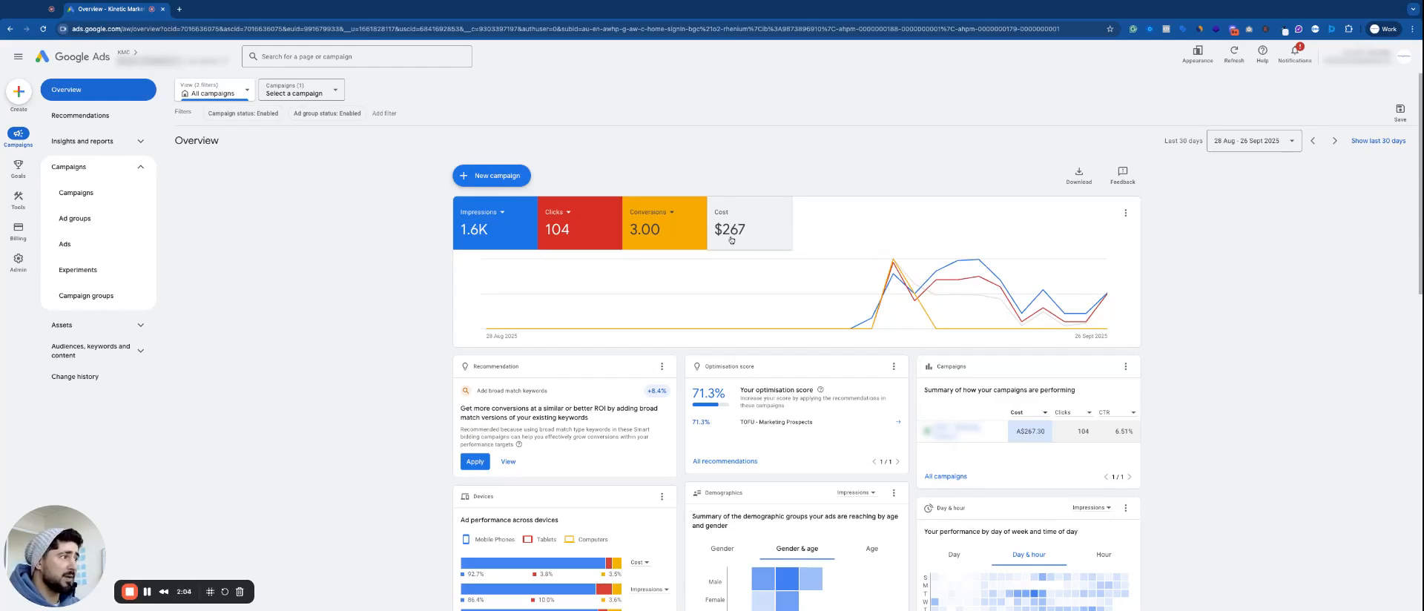
pyautogui.moveTo(862, 329)
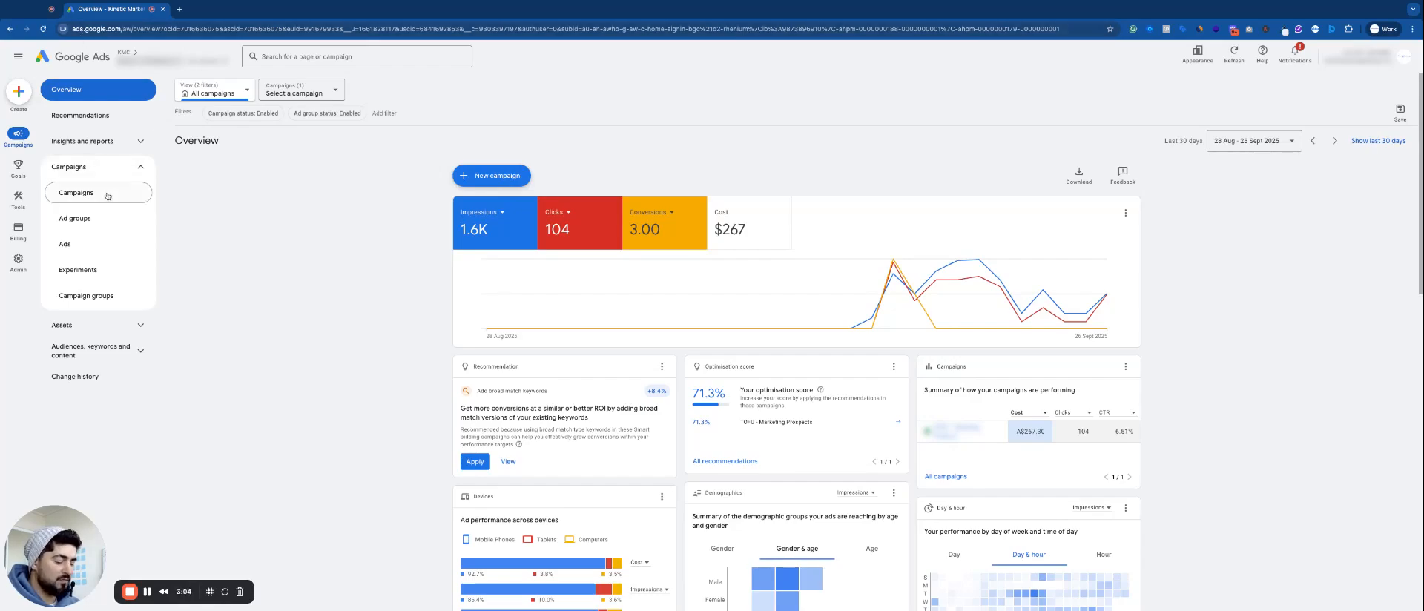
# Open the campaigns list and examine the campaign's impressions, CTR, conversion rate and cost per conversion.
pyautogui.click(76, 193)
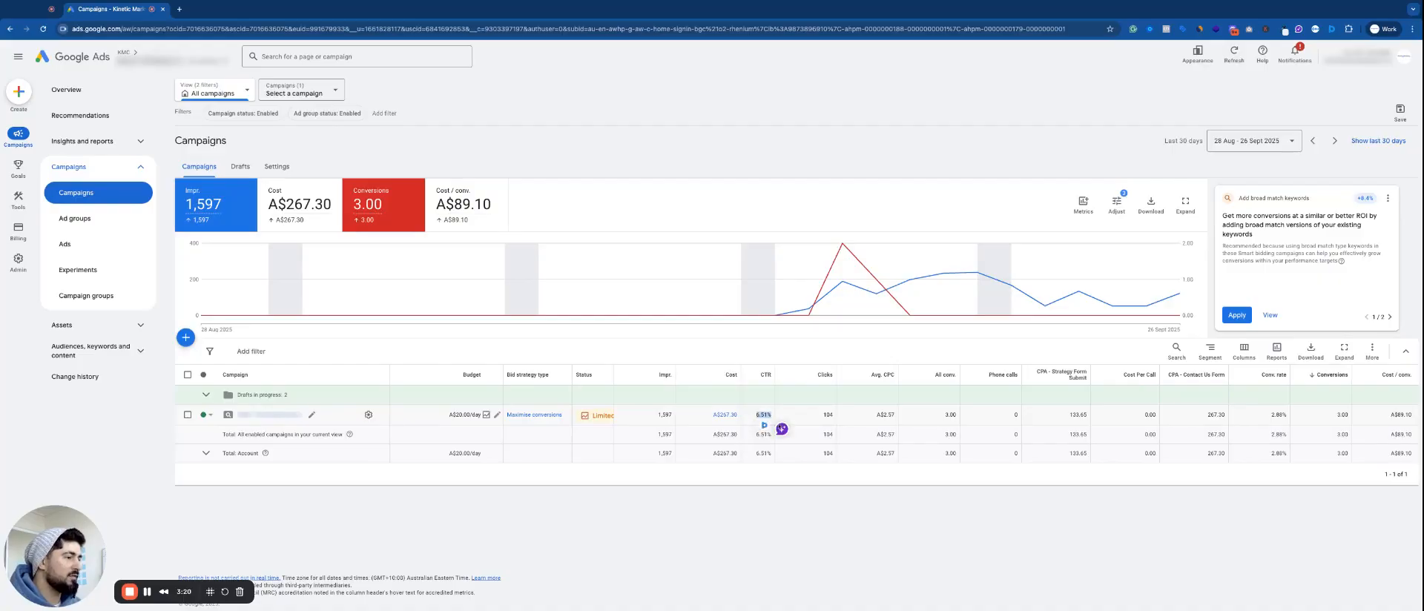
pyautogui.doubleClick(657, 418)
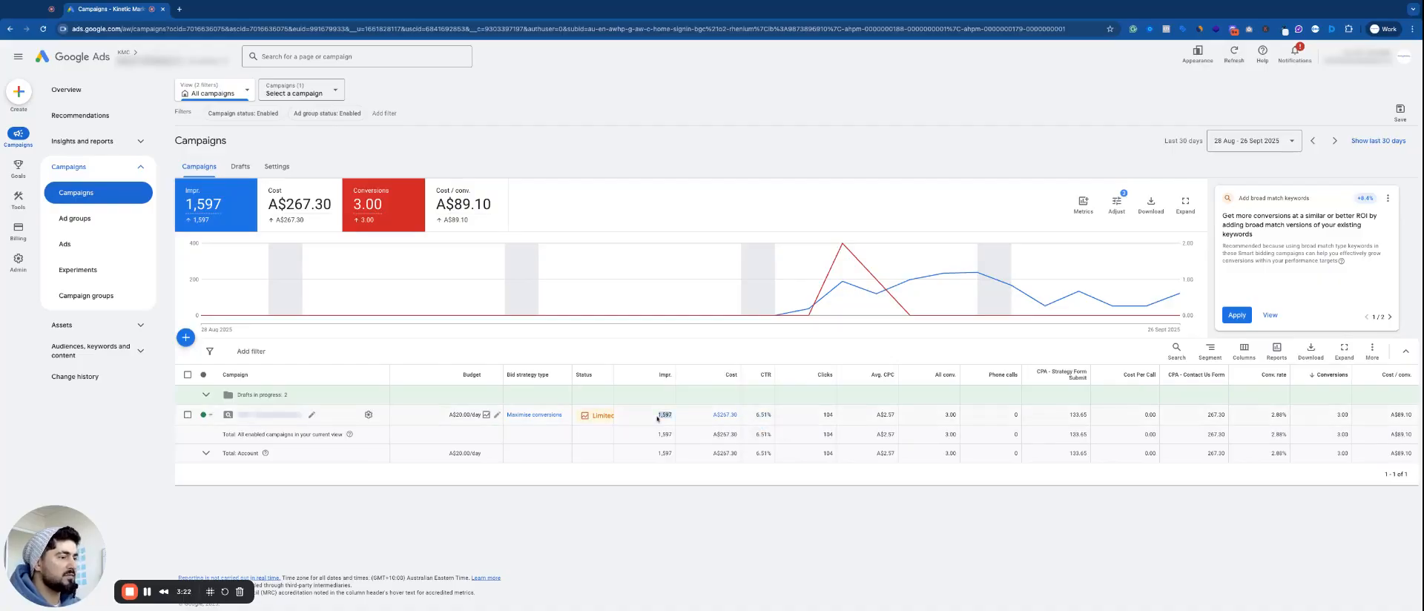
pyautogui.click(665, 443)
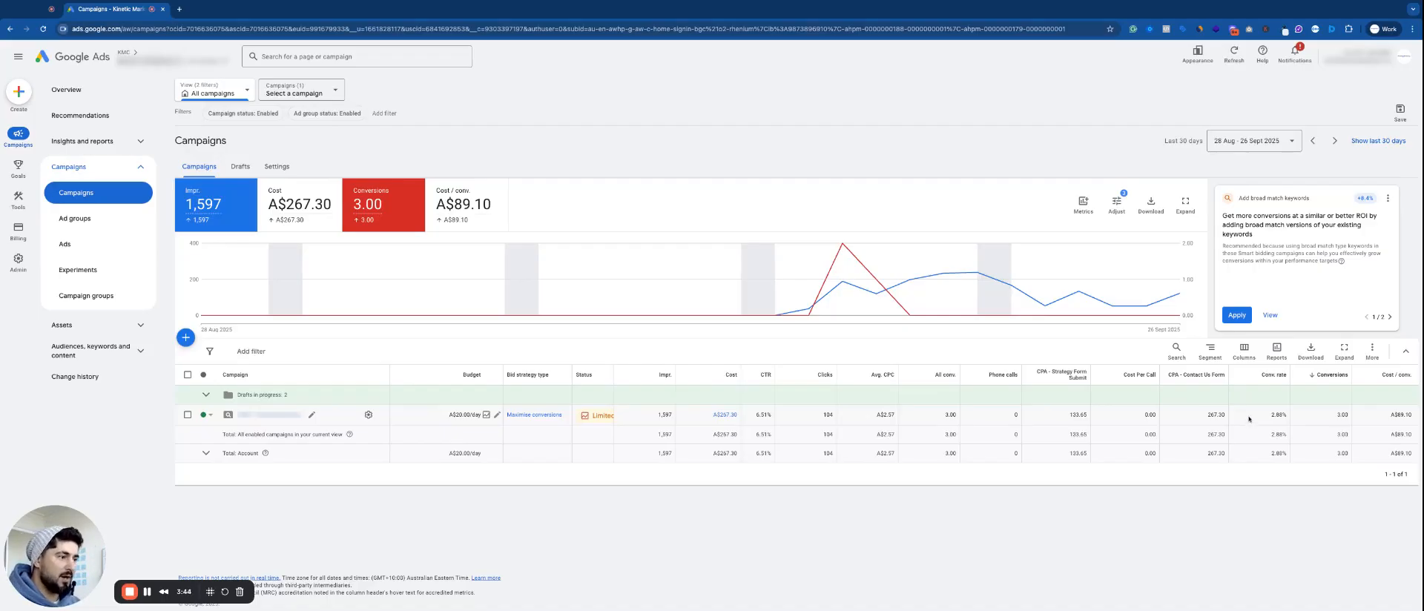
pyautogui.moveTo(755, 418); pyautogui.dragTo(773, 418)
pyautogui.click(767, 417)
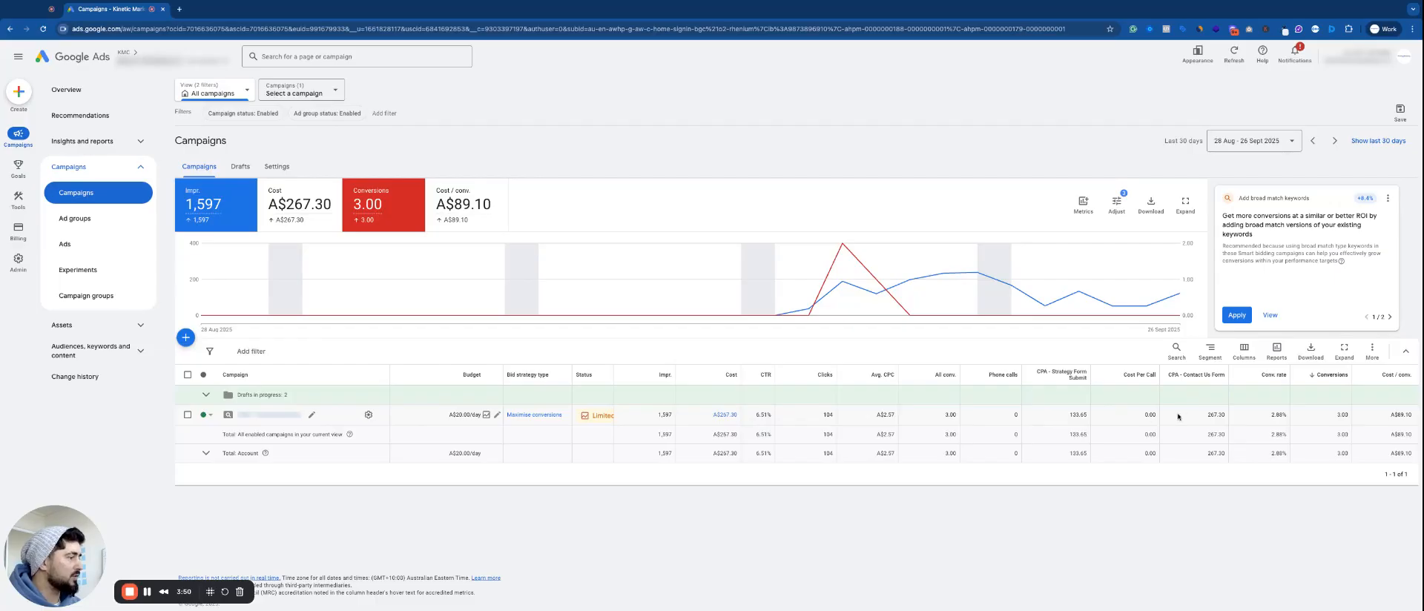
pyautogui.moveTo(1272, 417); pyautogui.dragTo(1288, 416)
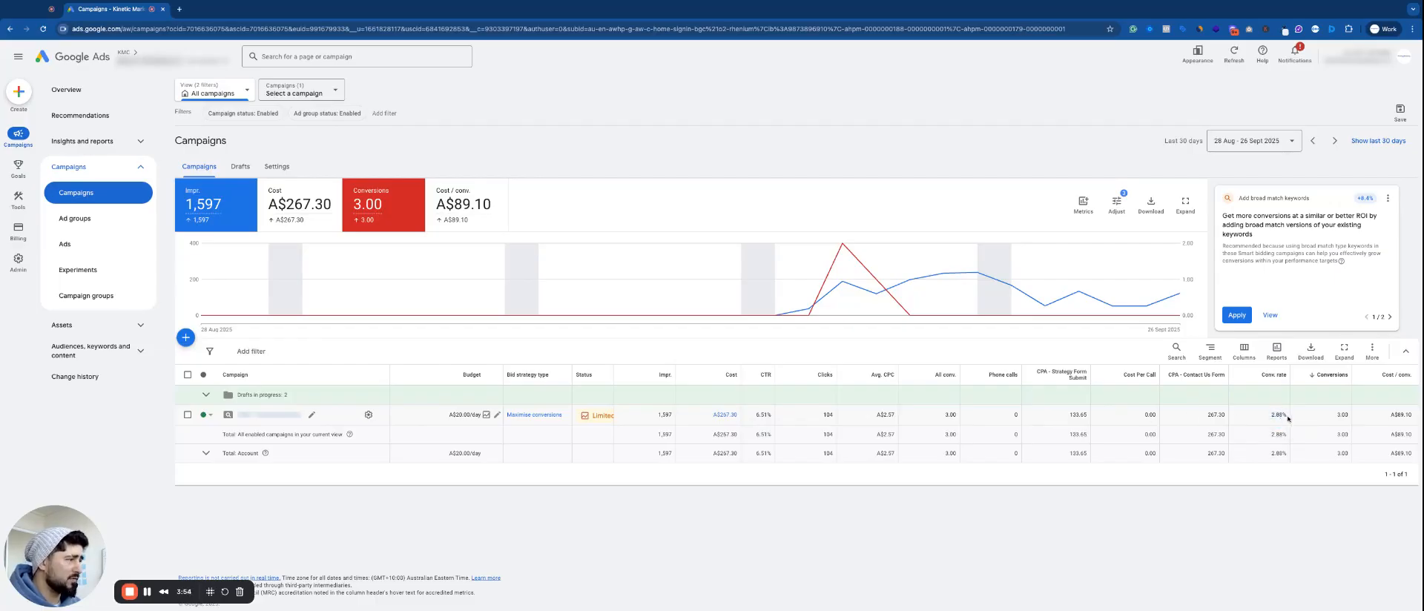
pyautogui.moveTo(1390, 416); pyautogui.dragTo(1412, 416)
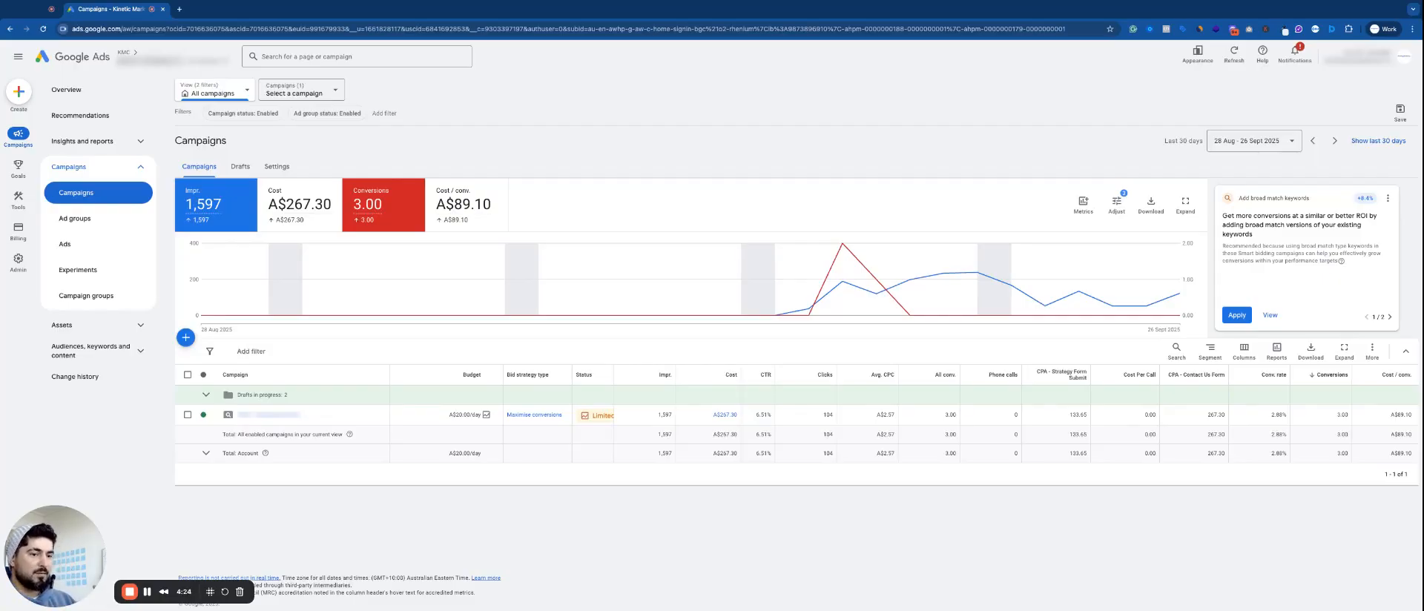
# Start a new campaign with the Leads objective and keep the account default conversion goals.
pyautogui.click(185, 337)
pyautogui.click(211, 346)
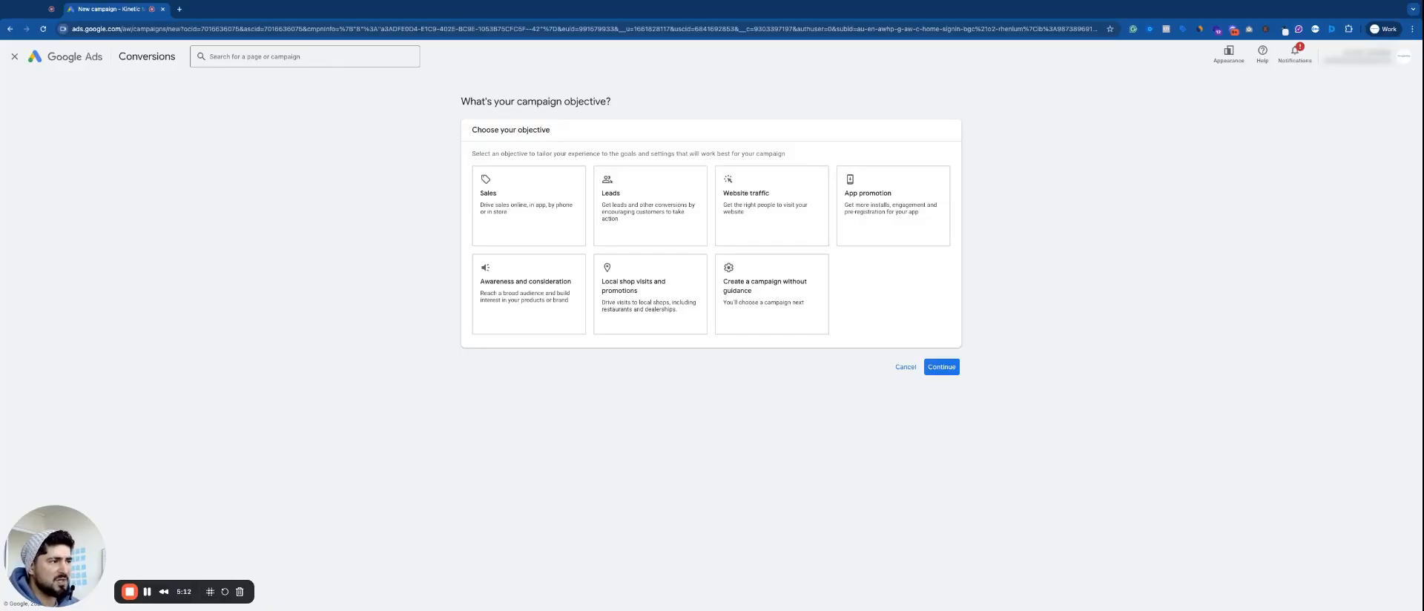
pyautogui.click(658, 230)
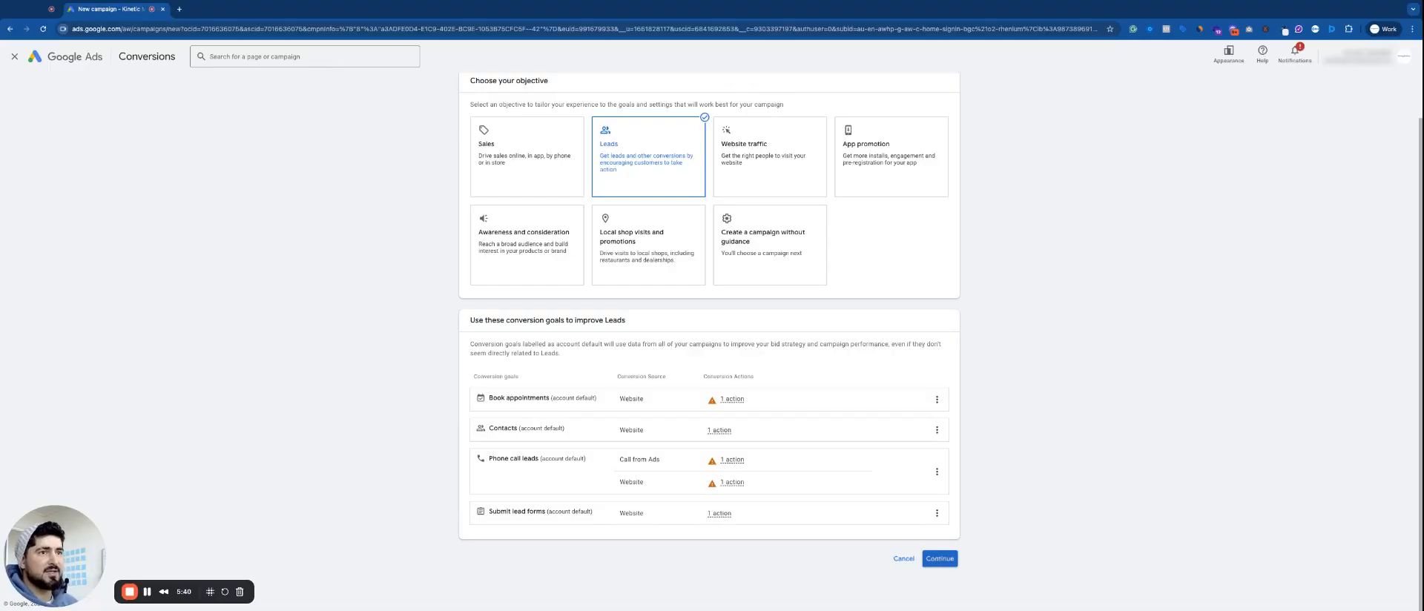
pyautogui.click(940, 558)
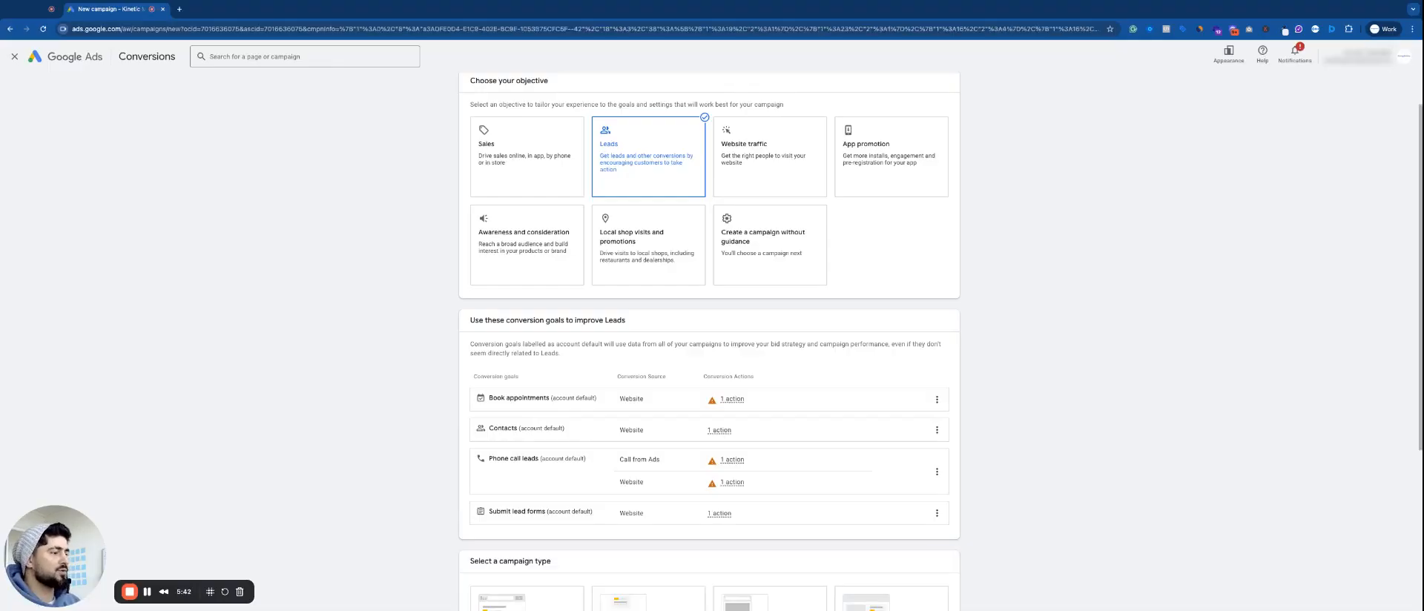
pyautogui.scroll(-3, 889, 501)
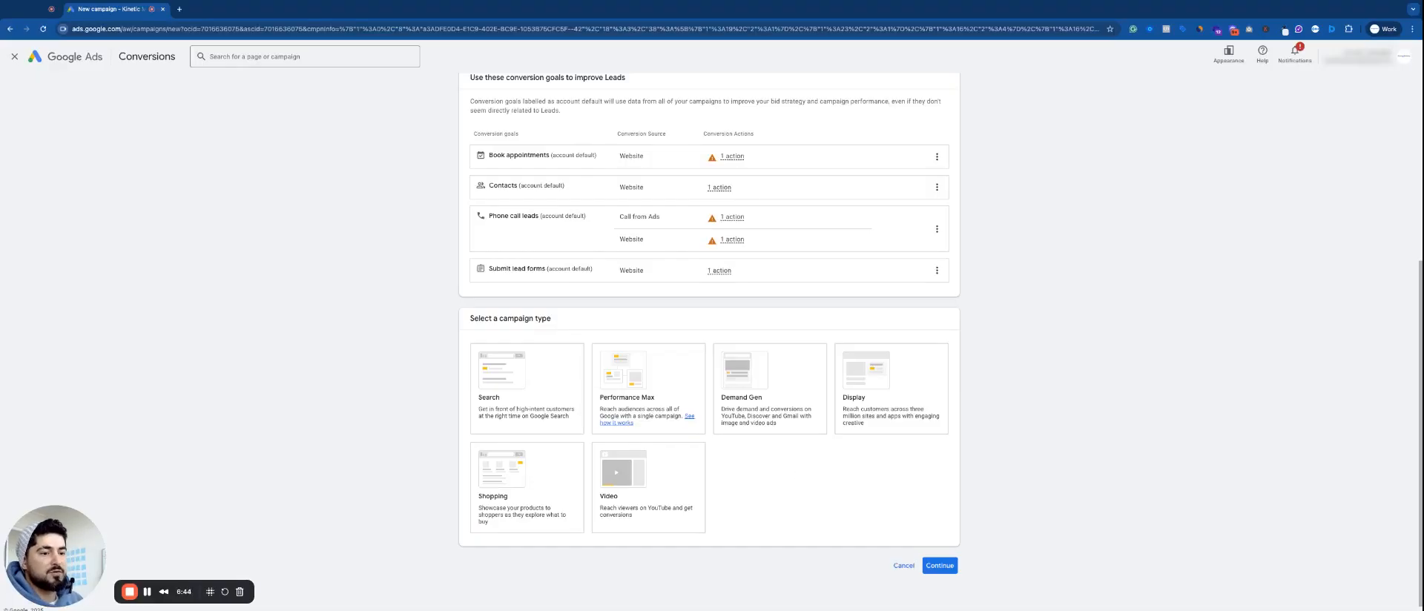
pyautogui.scroll(-1, 846, 482)
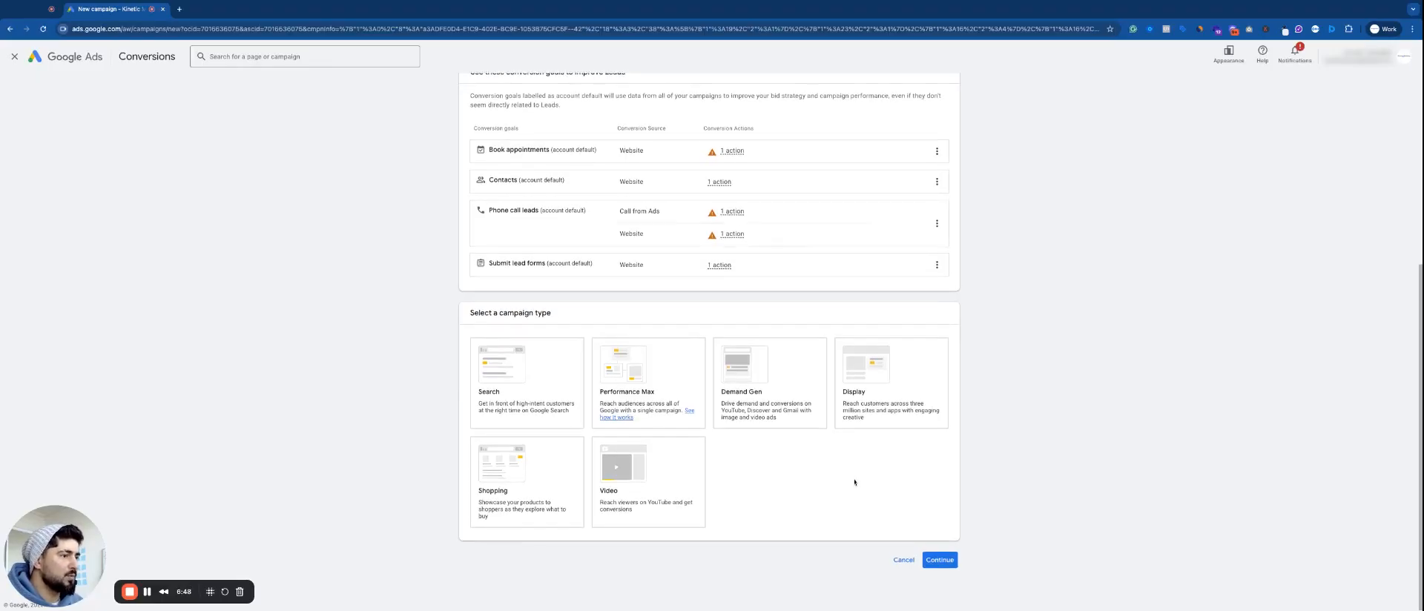
pyautogui.click(524, 381)
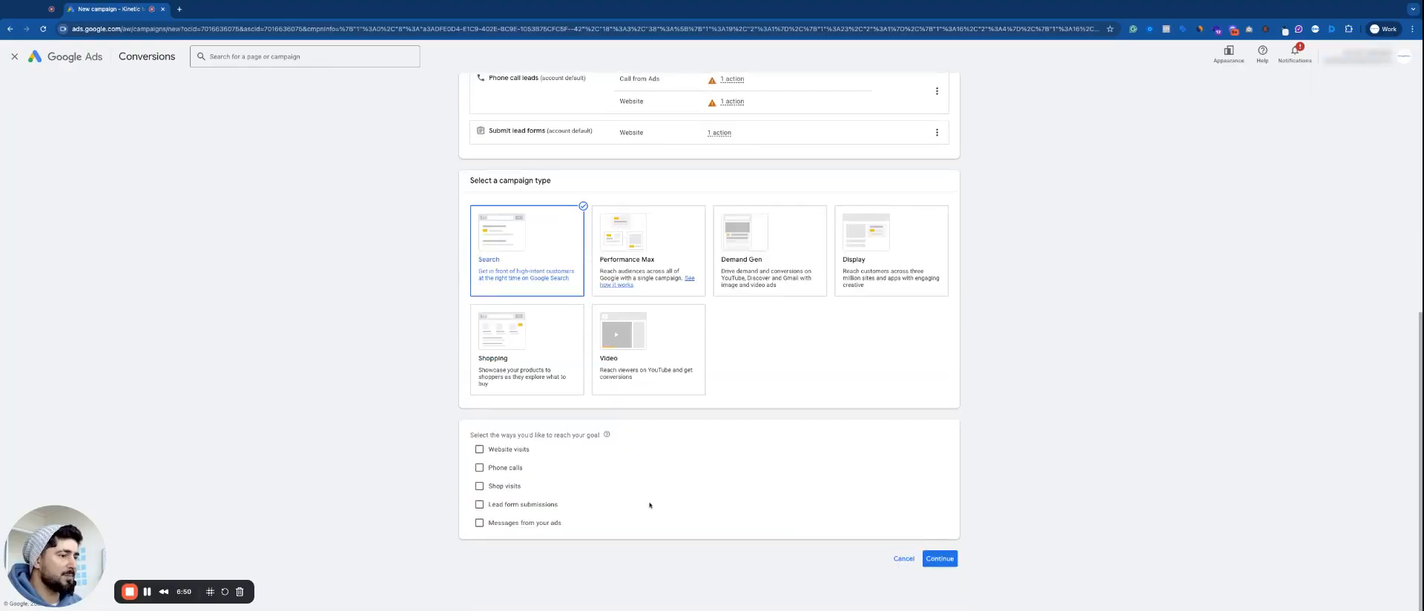
pyautogui.click(515, 453)
pyautogui.click(552, 467)
pyautogui.write('h')
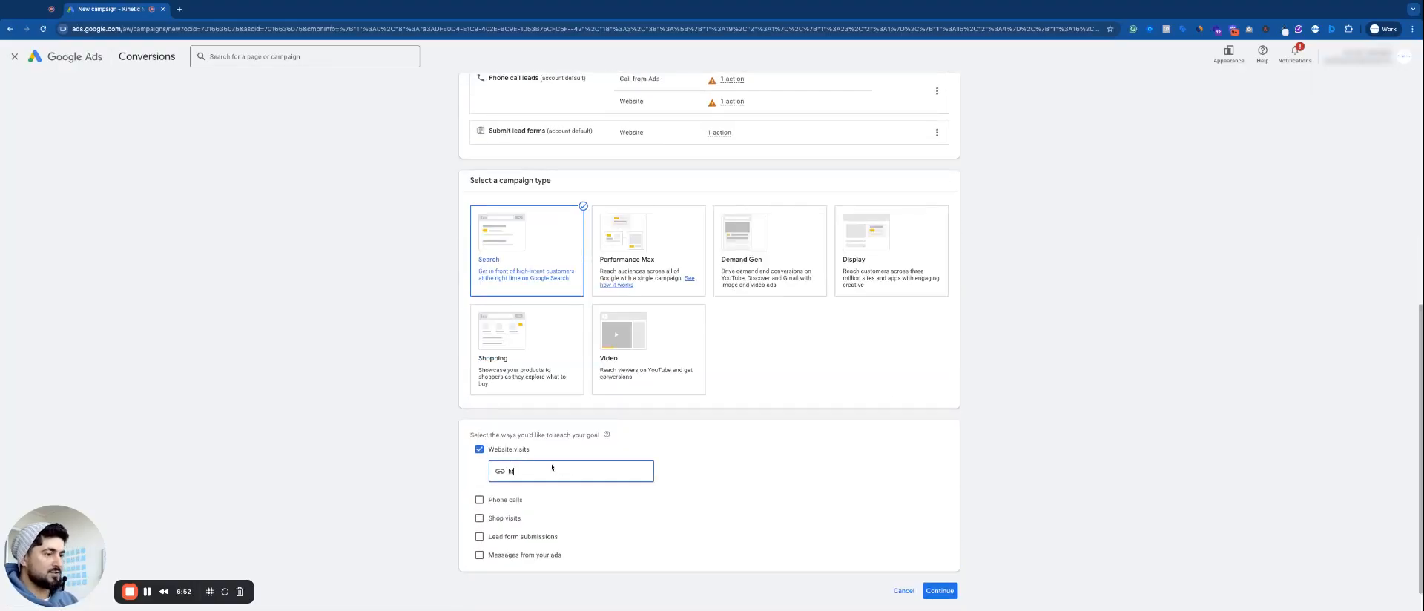
pyautogui.write('ttps://kineticmarketingco.au')
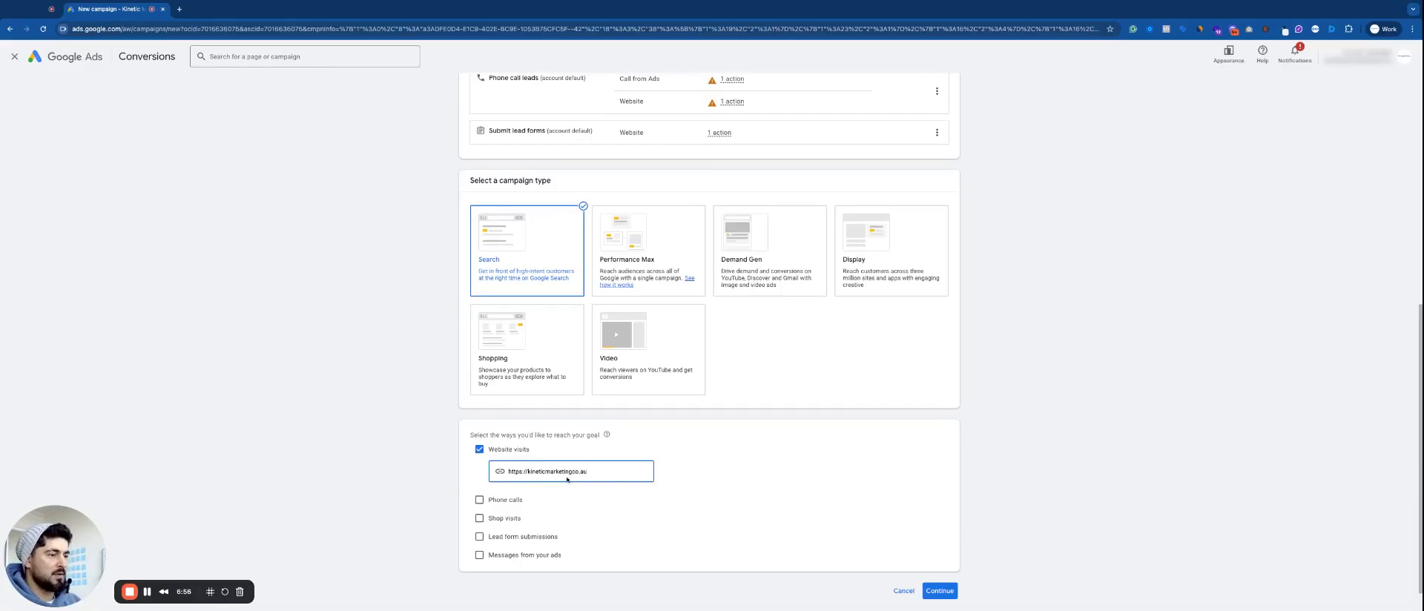
pyautogui.click(630, 509)
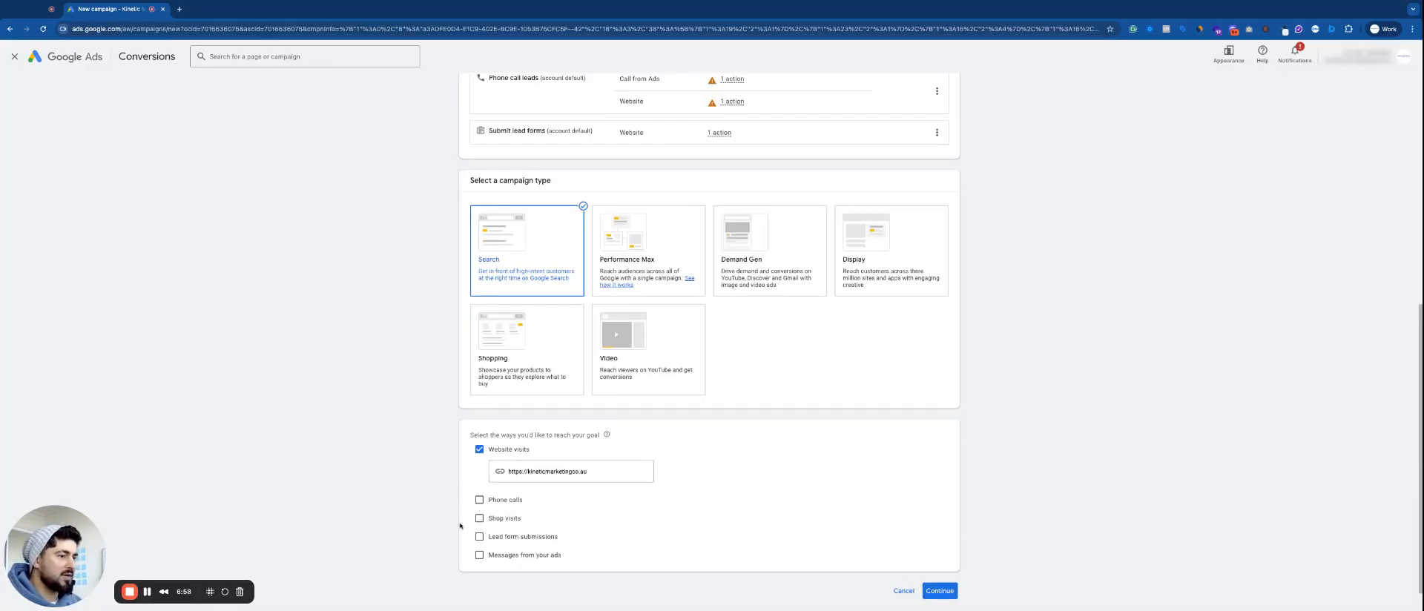
pyautogui.click(479, 500)
pyautogui.scroll(-2, 519, 537)
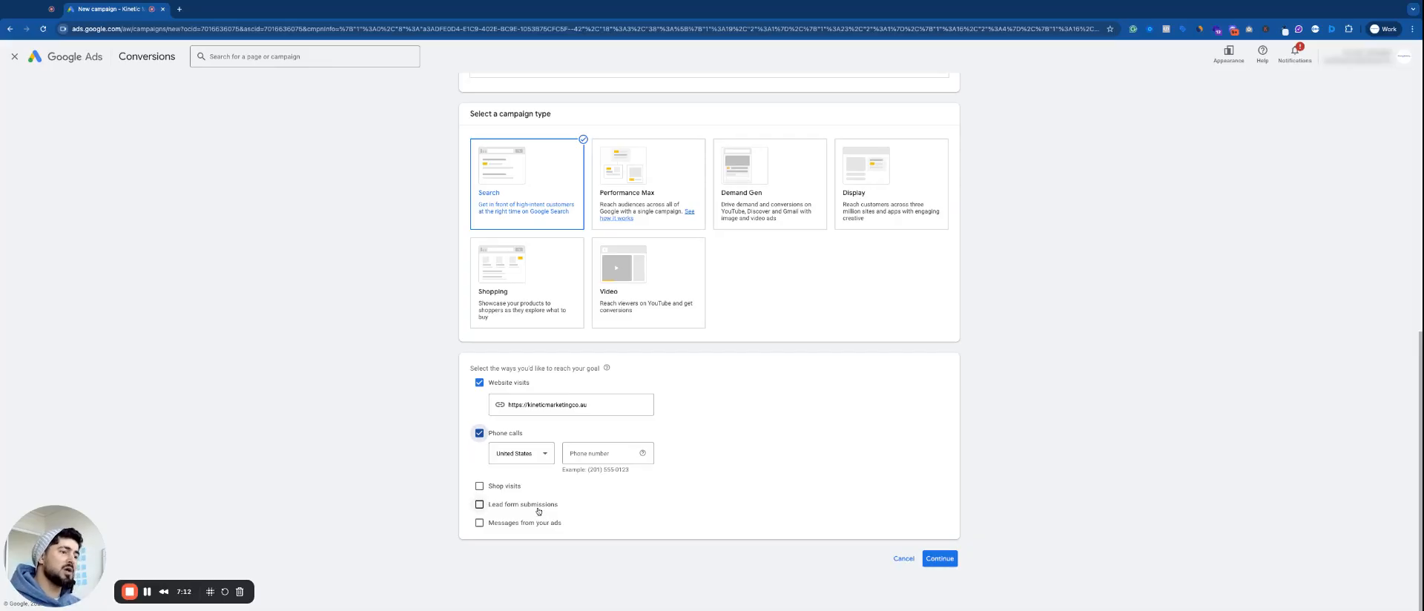
pyautogui.click(494, 436)
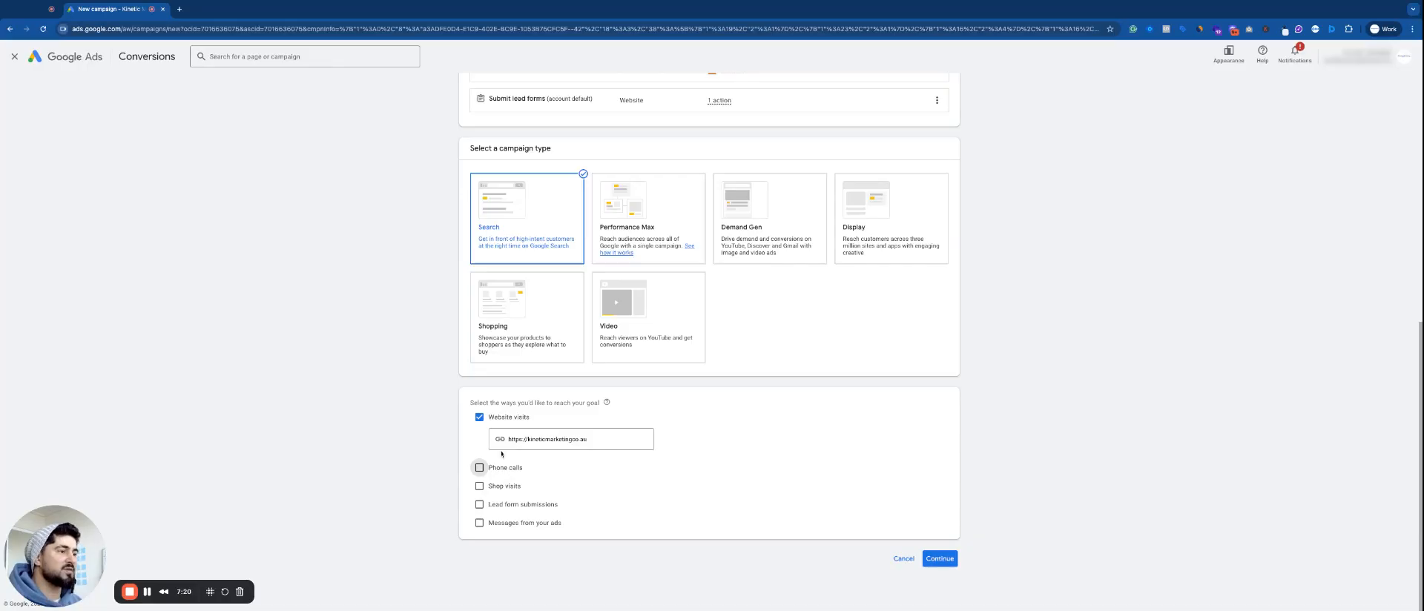
pyautogui.click(497, 473)
pyautogui.click(479, 433)
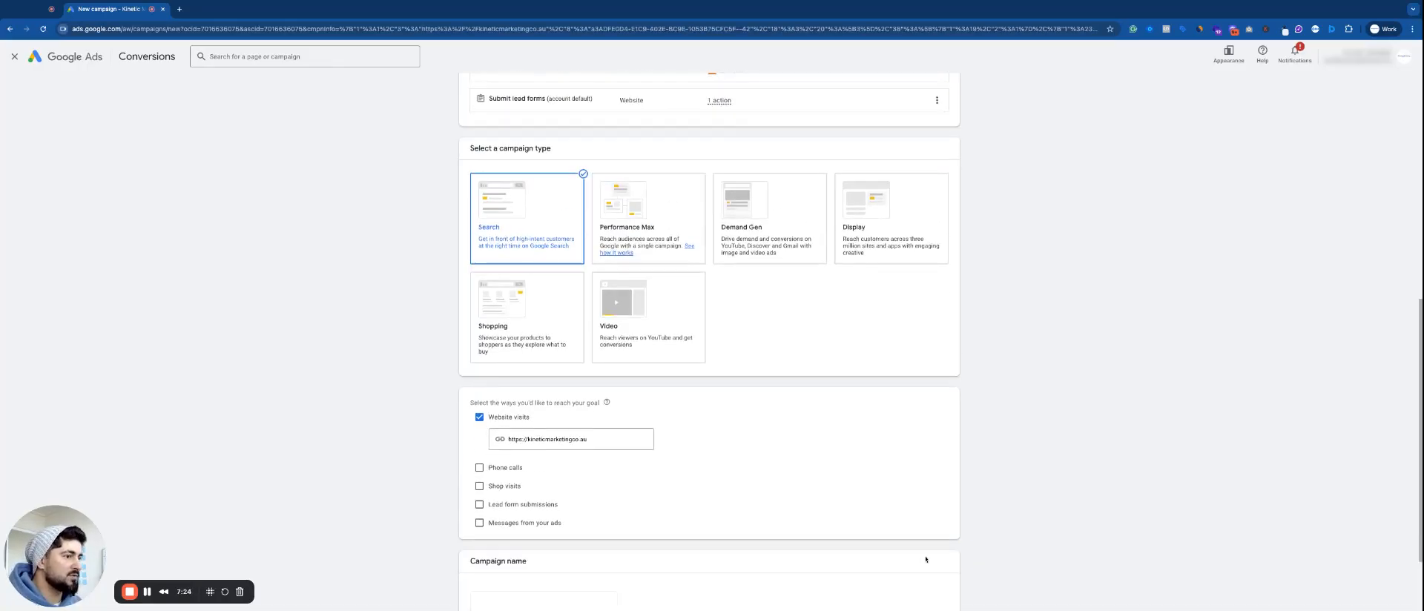
# Name the campaign KMC-New-Offer and start it as a new campaign instead of finishing a saved draft.
pyautogui.scroll(-2, 773, 359)
pyautogui.tripleClick(547, 498)
pyautogui.write('KMC-New-Off')
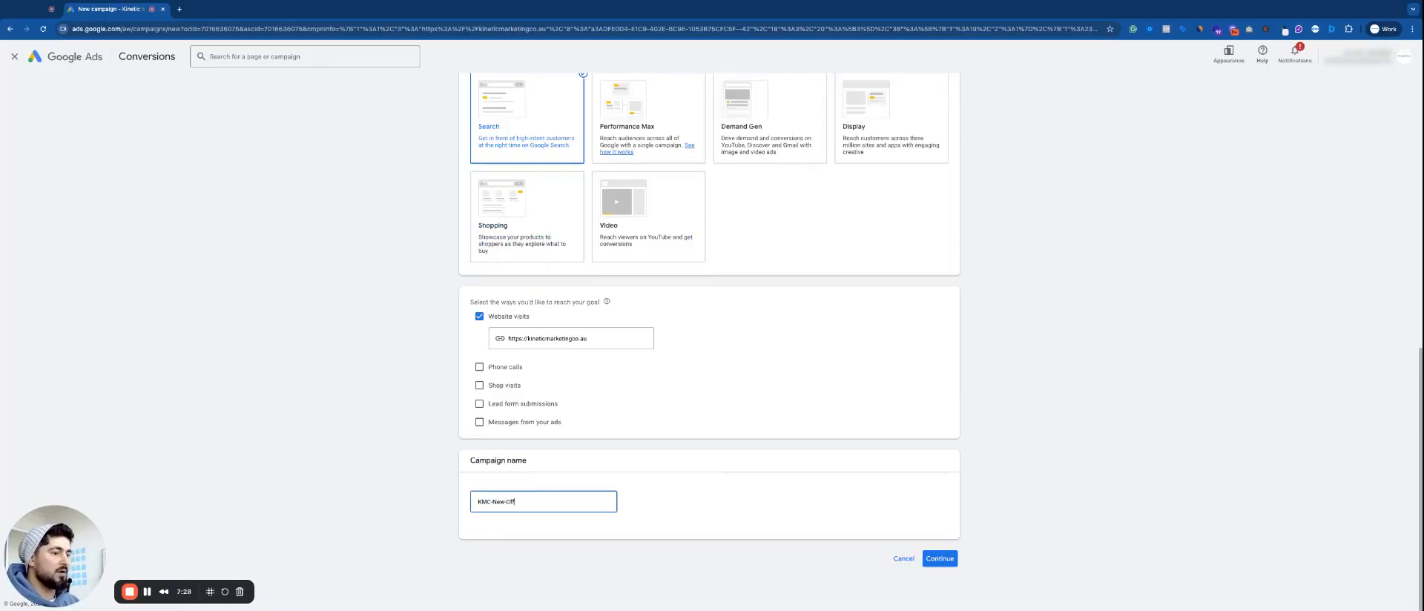
pyautogui.write('er')
pyautogui.click(940, 559)
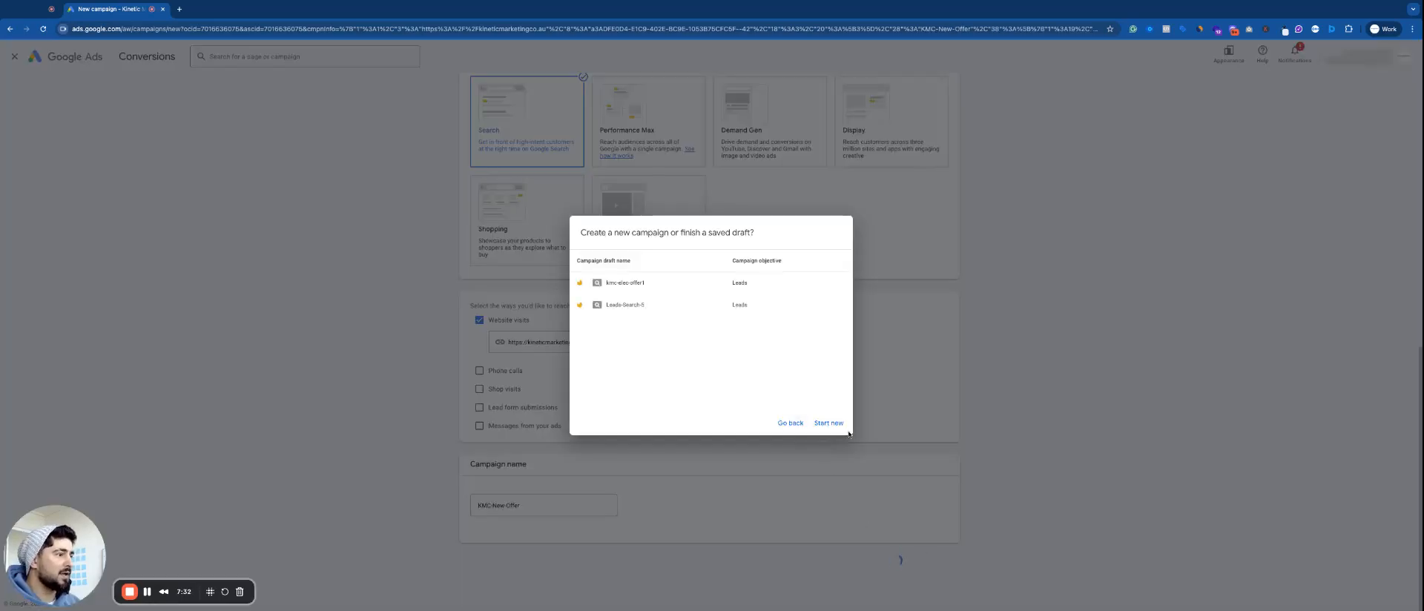
pyautogui.click(831, 424)
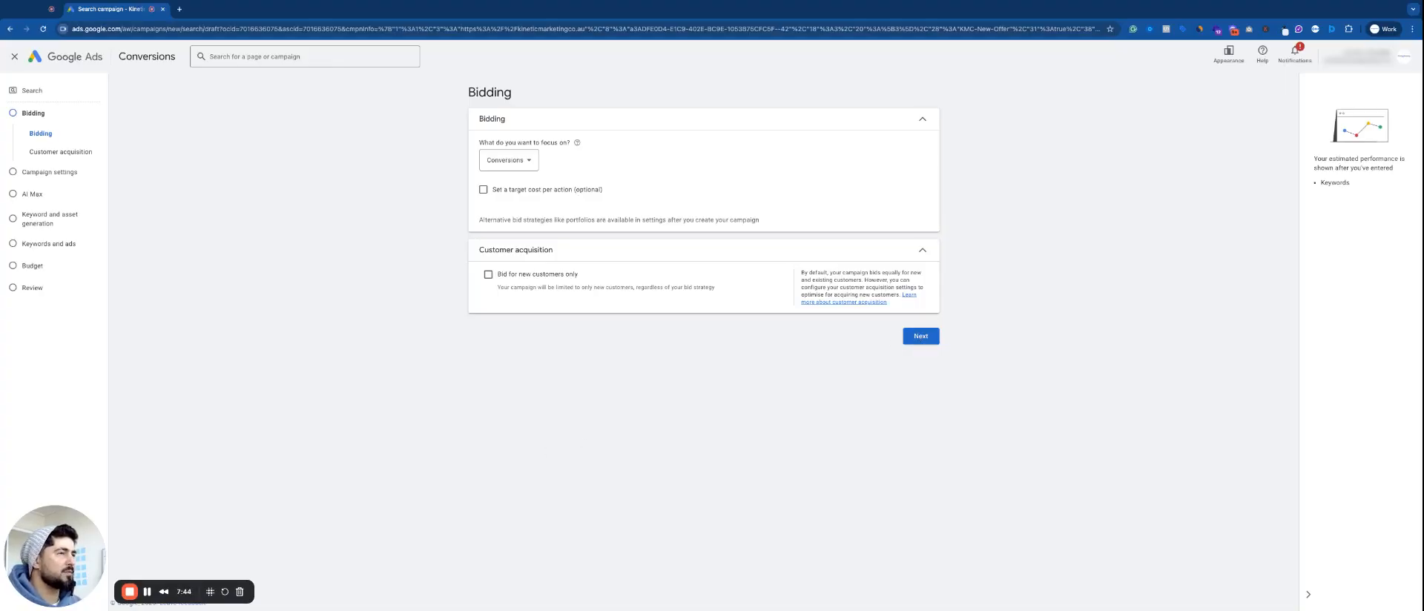
# Accept the default Conversions bidding and exclude the Google Display Network from the campaign.
pyautogui.click(920, 336)
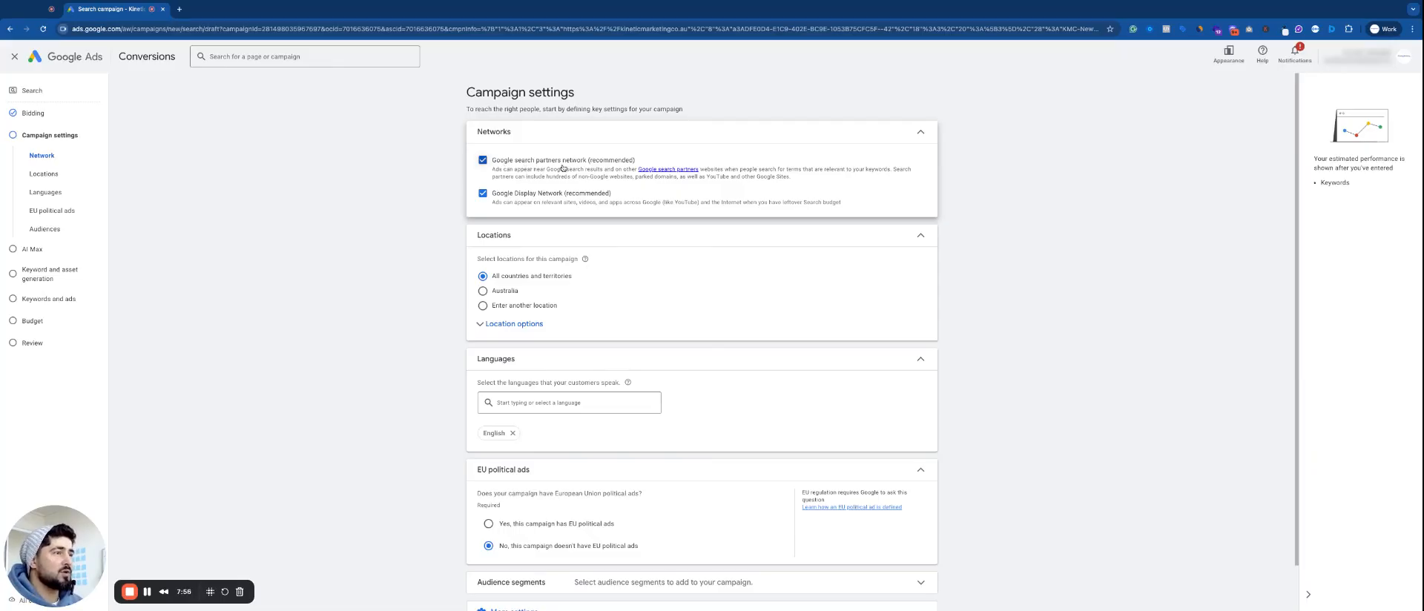
pyautogui.click(512, 198)
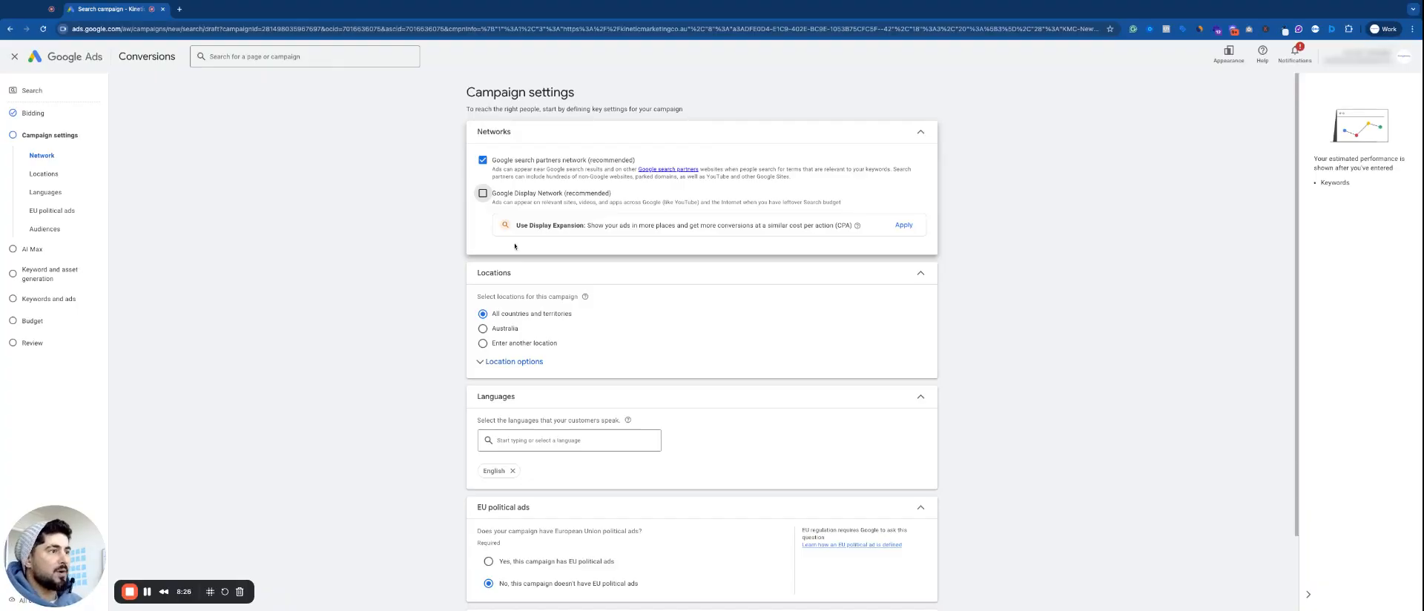
# Target Australia and limit the location option to Presence: people in or regularly in the included locations.
pyautogui.scroll(-1, 504, 296)
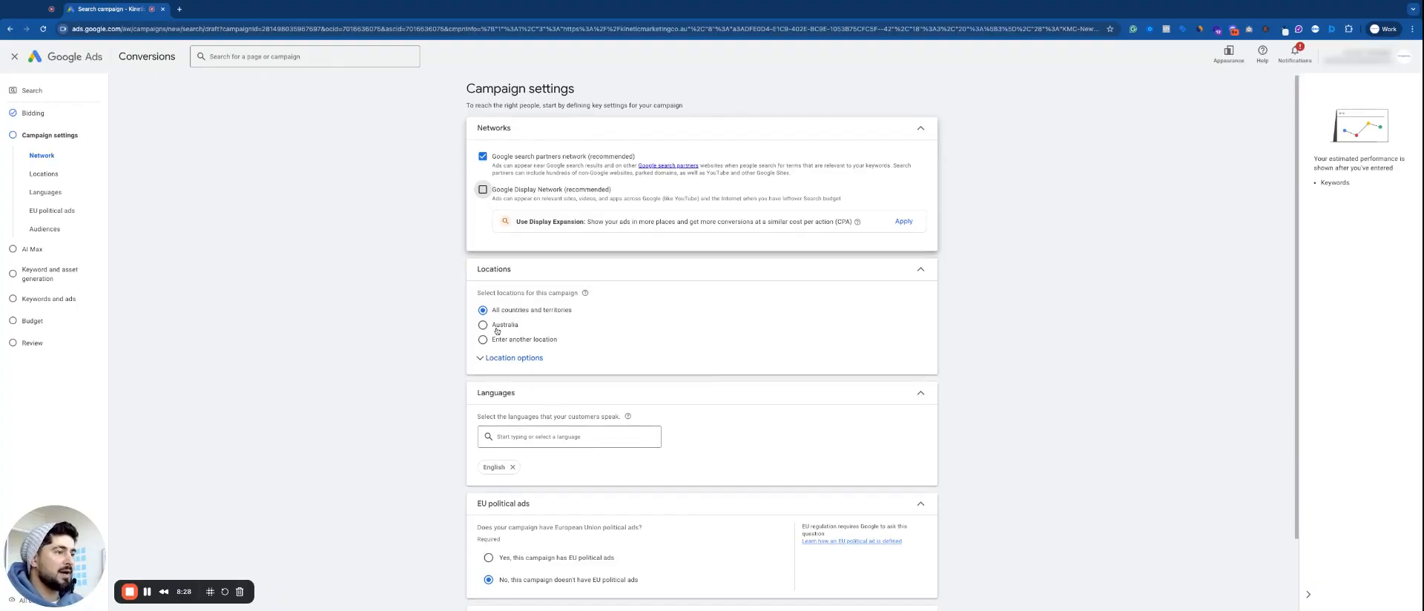
pyautogui.click(493, 340)
pyautogui.click(494, 326)
pyautogui.scroll(-2, 493, 326)
pyautogui.click(523, 283)
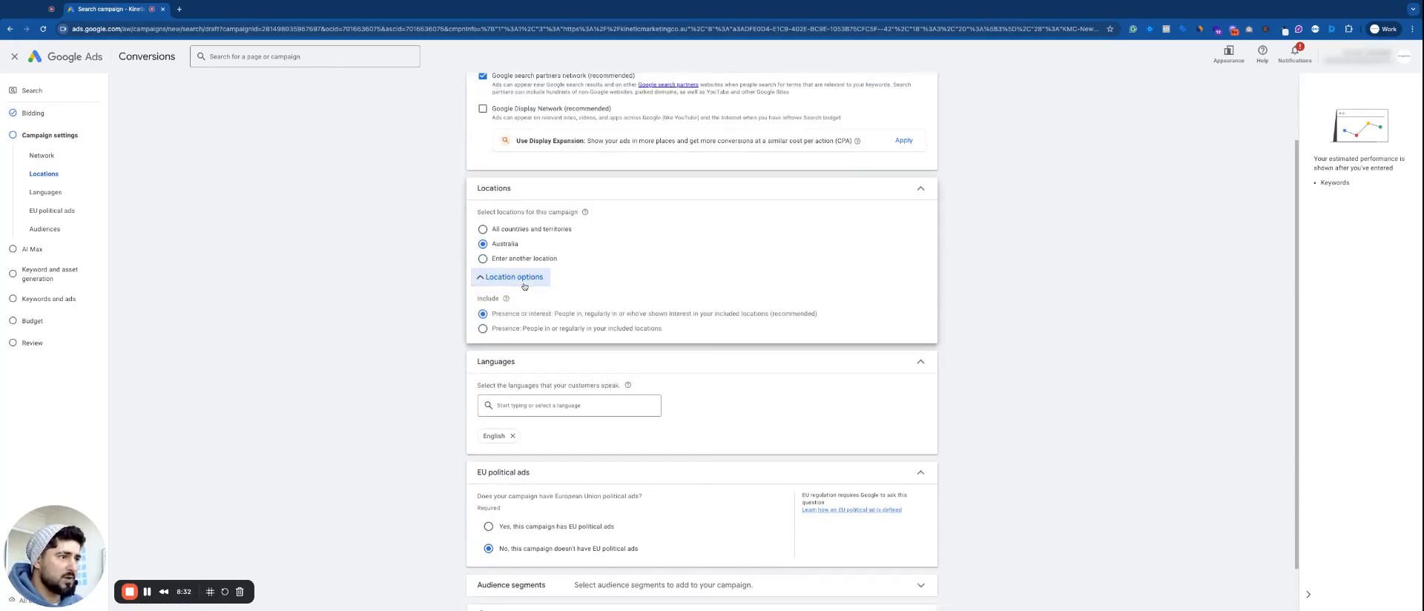
pyautogui.click(508, 330)
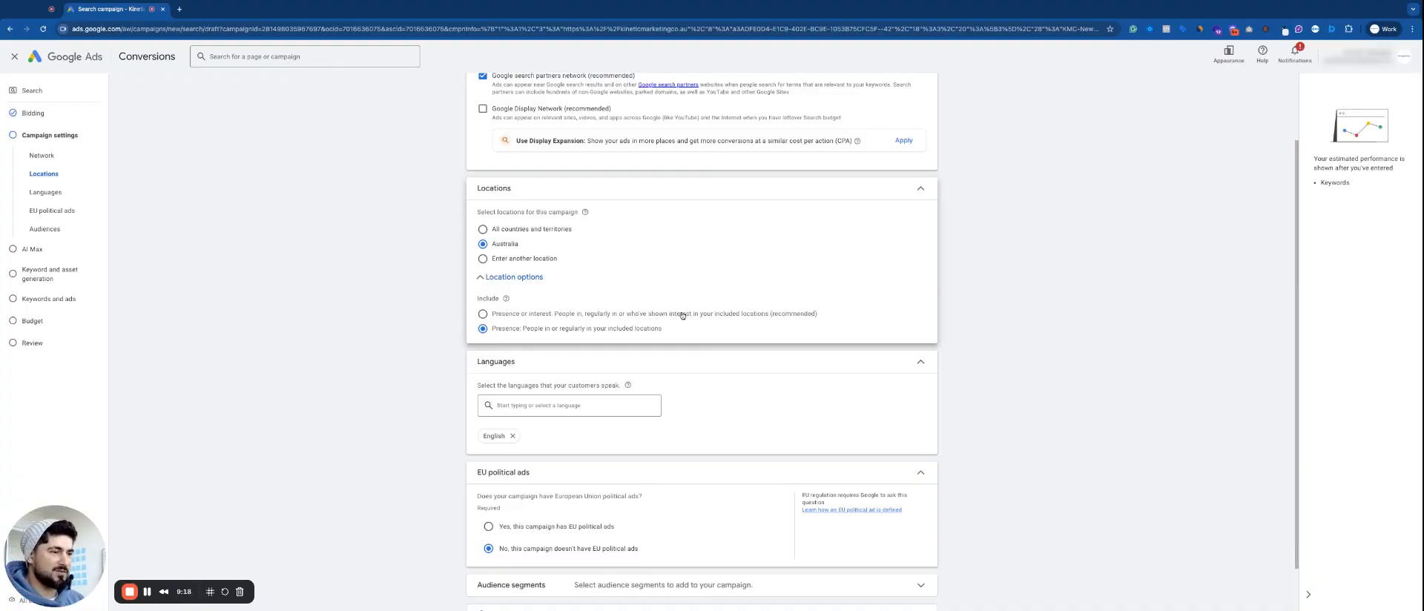
# Add the Advertising & Marketing Services, SEO & SEM Services, Business Services and Business Technology audience segments to the campaign.
pyautogui.scroll(-2, 680, 314)
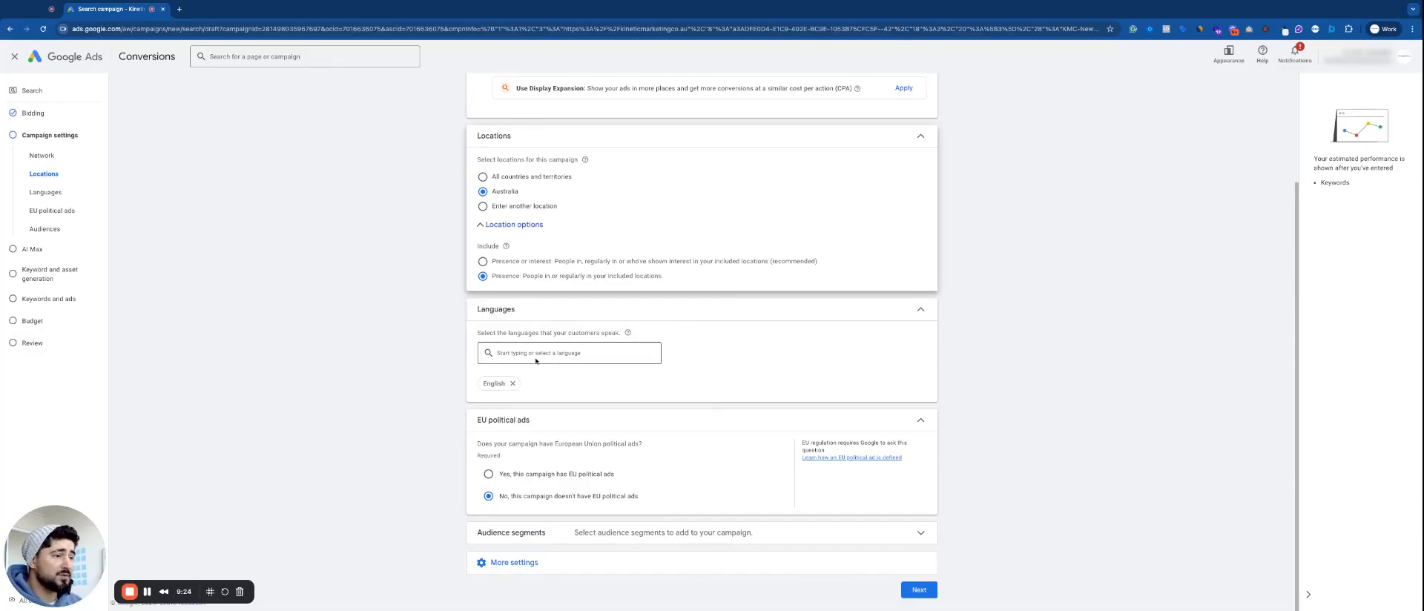
pyautogui.click(579, 528)
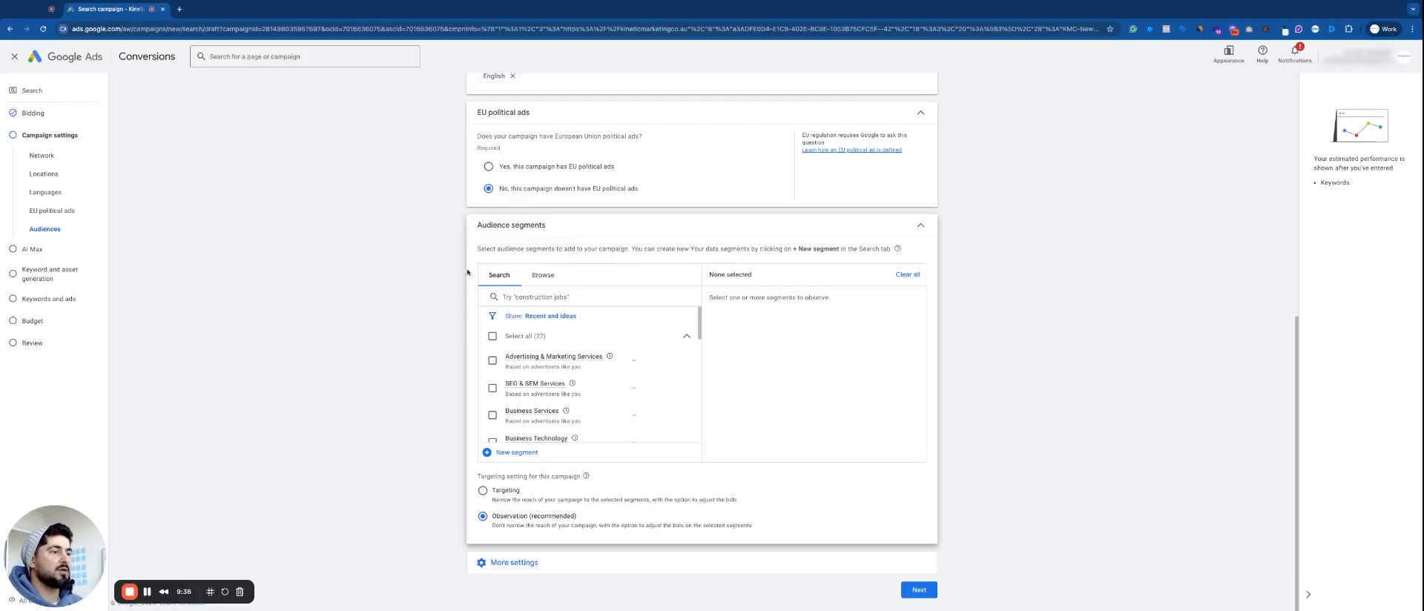
pyautogui.click(535, 225)
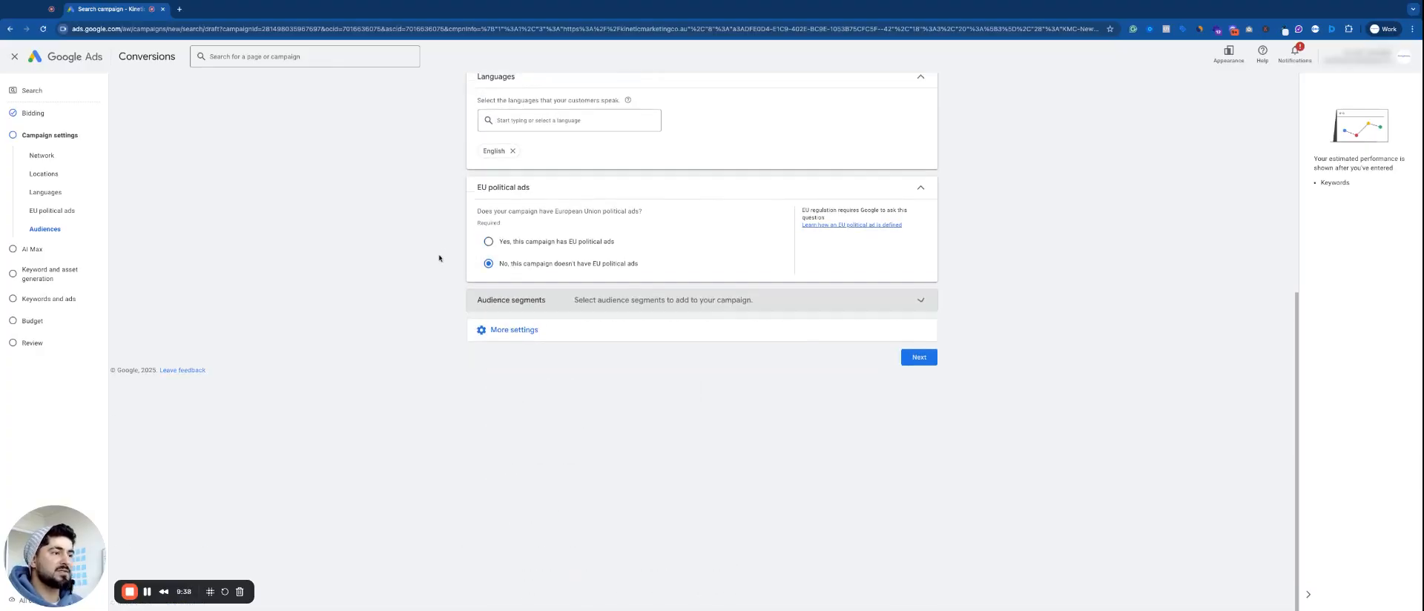
pyautogui.click(535, 300)
pyautogui.scroll(-5, 615, 409)
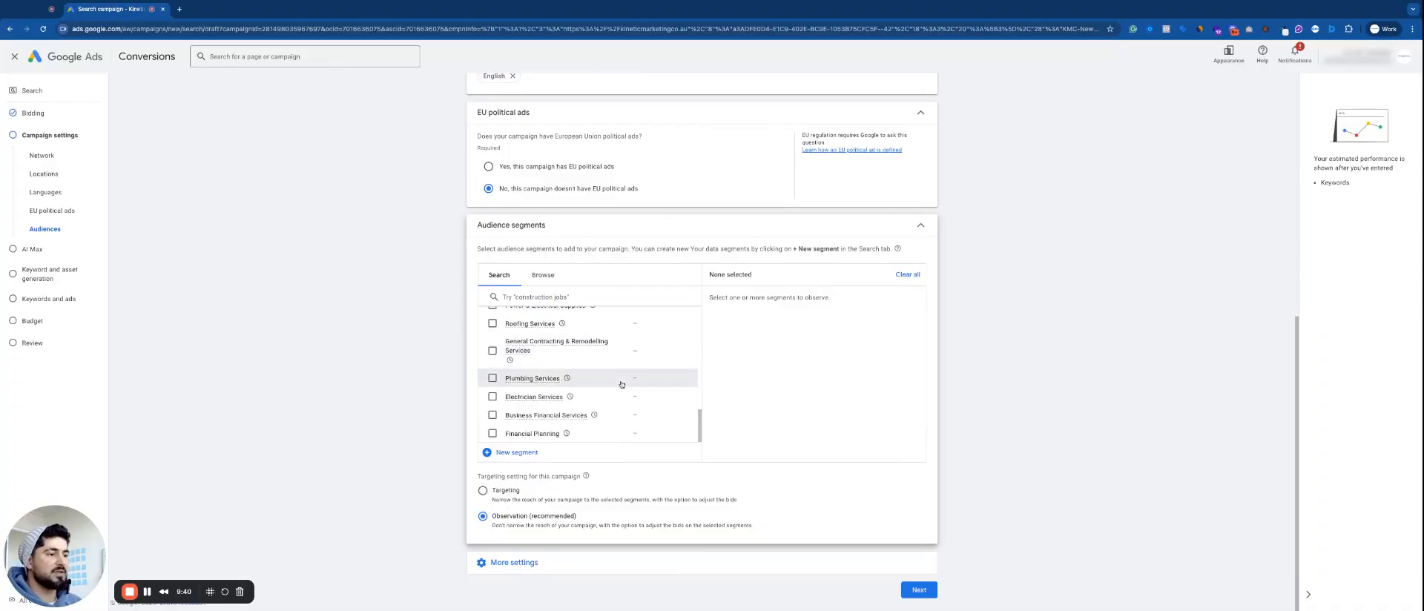
pyautogui.scroll(10, 614, 409)
pyautogui.scroll(-8, 571, 408)
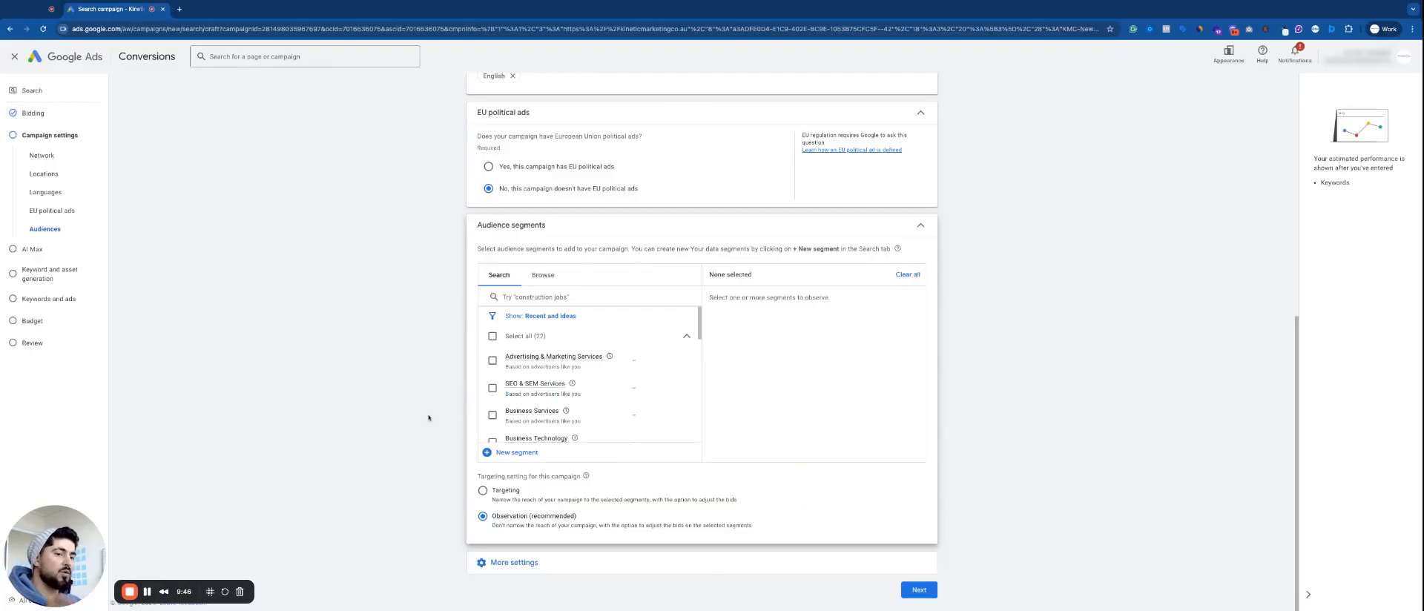
pyautogui.click(492, 366)
pyautogui.click(493, 389)
pyautogui.click(494, 415)
pyautogui.scroll(-2, 494, 406)
pyautogui.scroll(1, 494, 404)
pyautogui.click(493, 332)
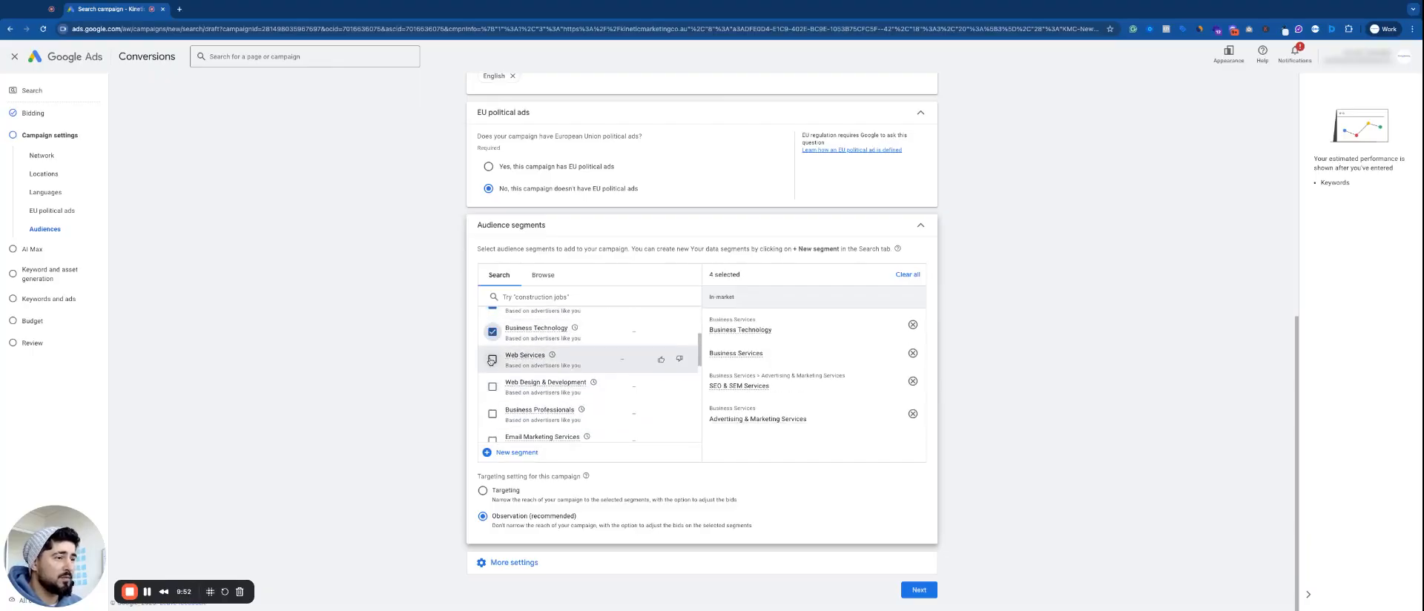
# Add the Web Services, Web Design & Development, Business Professionals, Email Marketing Services and Social Media Enthusiasts audience segments.
pyautogui.click(492, 359)
pyautogui.click(492, 387)
pyautogui.click(493, 413)
pyautogui.scroll(-1, 492, 414)
pyautogui.click(493, 414)
pyautogui.scroll(-1, 492, 415)
pyautogui.click(492, 420)
pyautogui.scroll(-3, 492, 385)
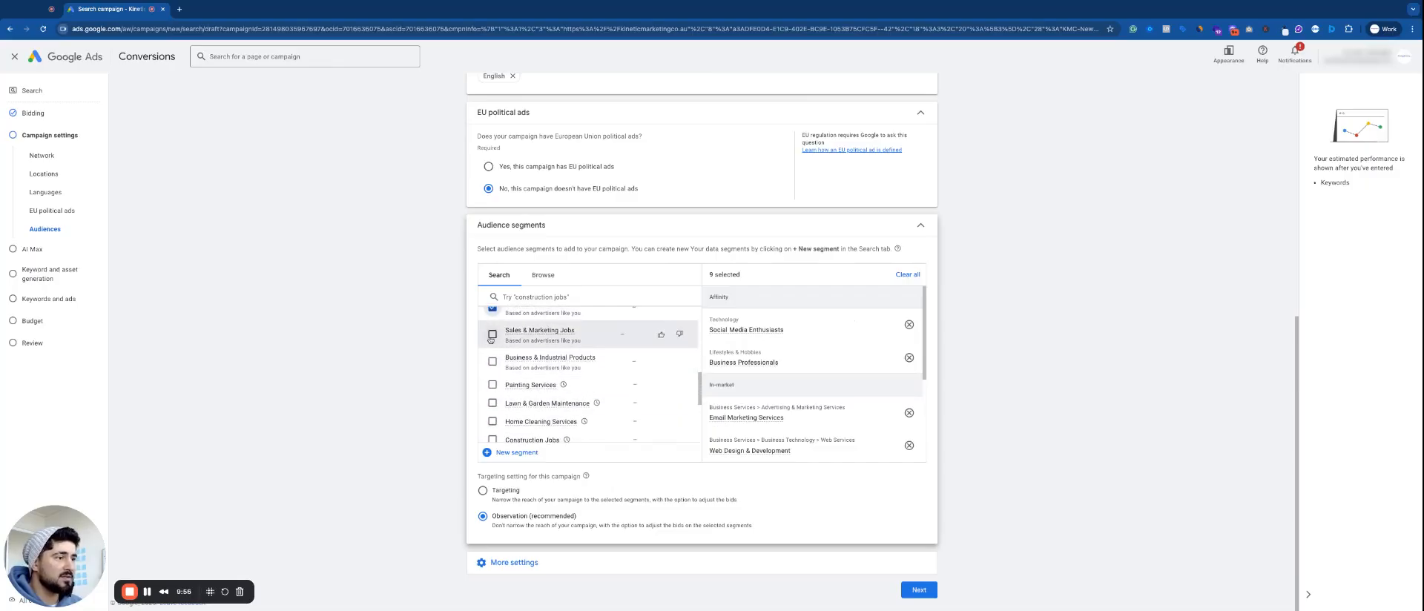
# Add the Business & Industrial Products, Painting Services, Lawn & Garden Maintenance, Home Cleaning Services and Construction Jobs audience segments.
pyautogui.click(492, 362)
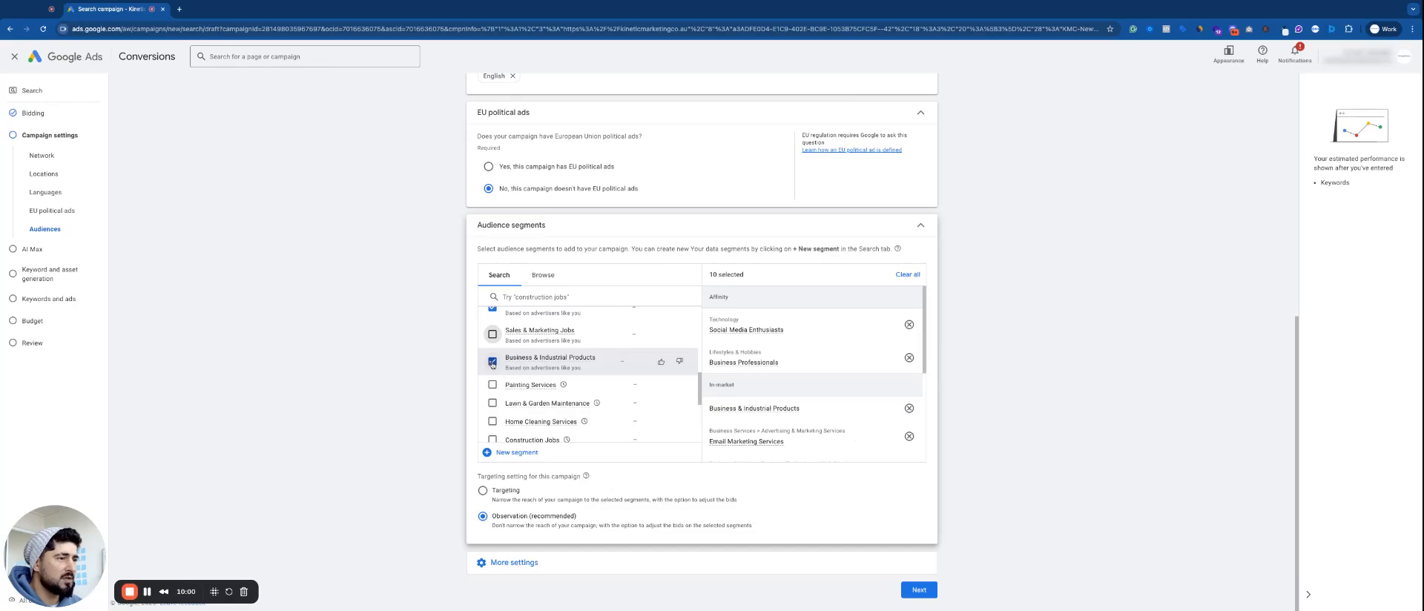
pyautogui.click(492, 385)
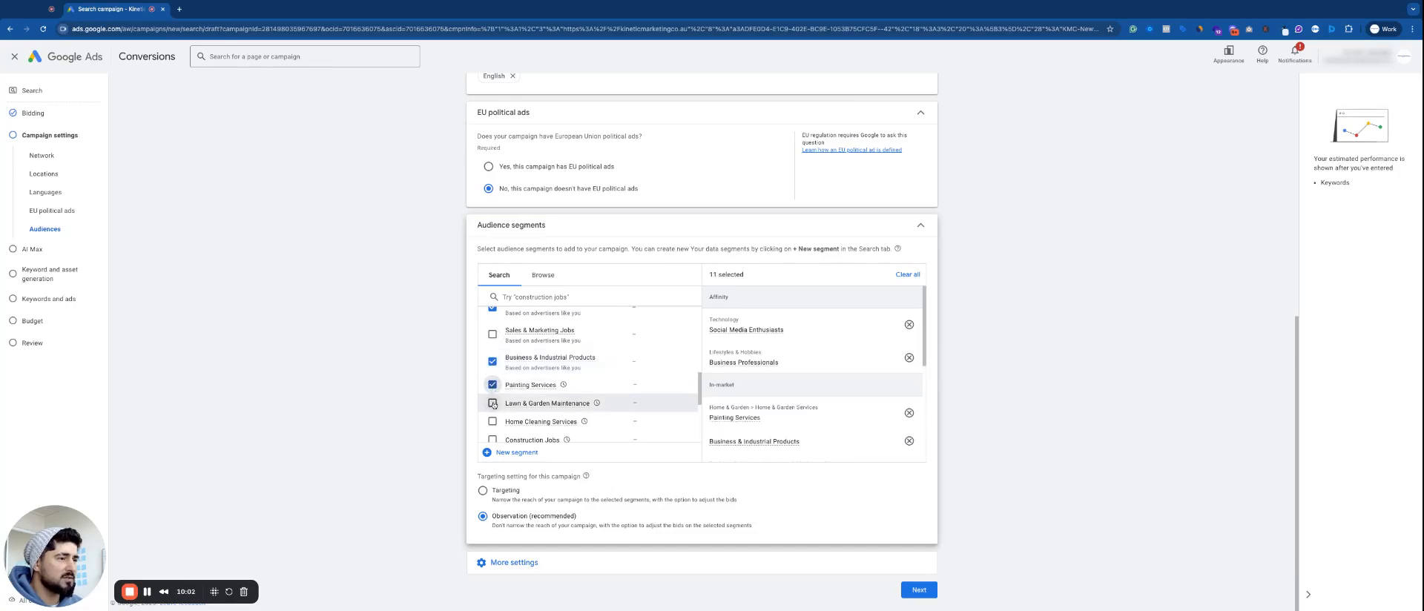
pyautogui.click(492, 403)
pyautogui.click(492, 421)
pyautogui.scroll(-1, 492, 423)
pyautogui.click(492, 424)
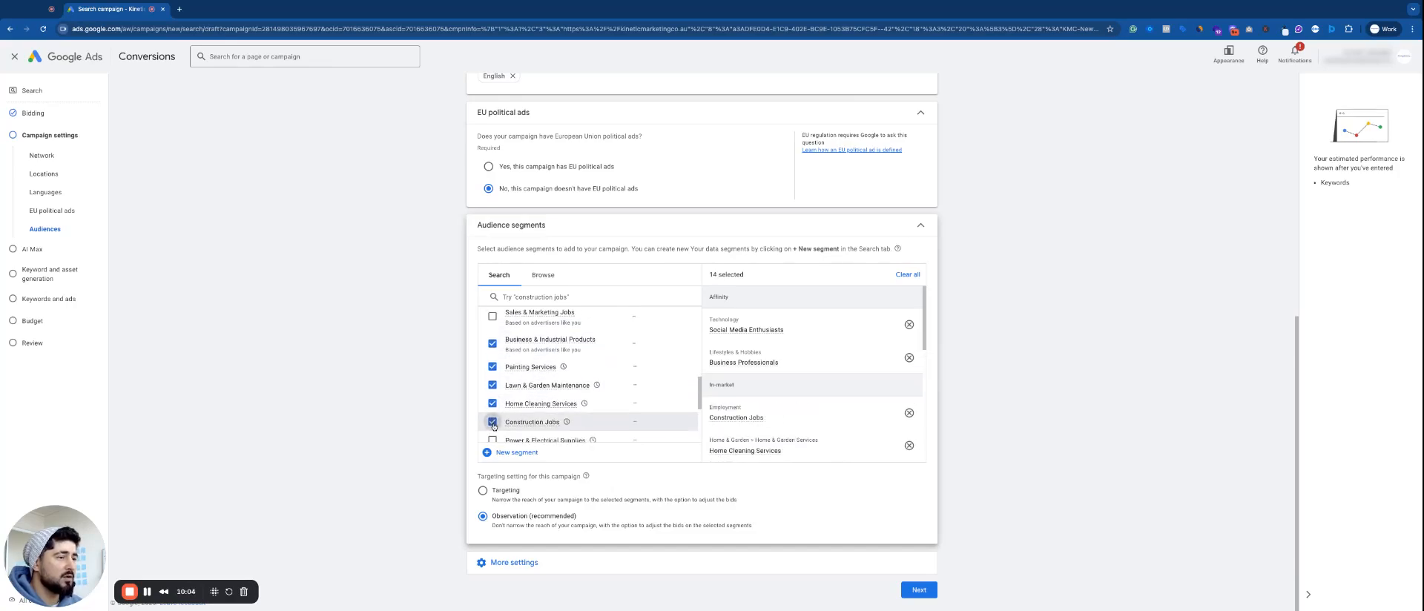
# Remove the Home Cleaning Services, Lawn & Garden Maintenance and Painting Services segments from the selection.
pyautogui.click(493, 388)
pyautogui.click(493, 369)
pyautogui.click(492, 351)
# Add the Power & Electrical Supplies, General Contracting & Remodelling Services and Electrician Services segments and check the list of selected segments.
pyautogui.scroll(-1, 493, 400)
pyautogui.click(492, 386)
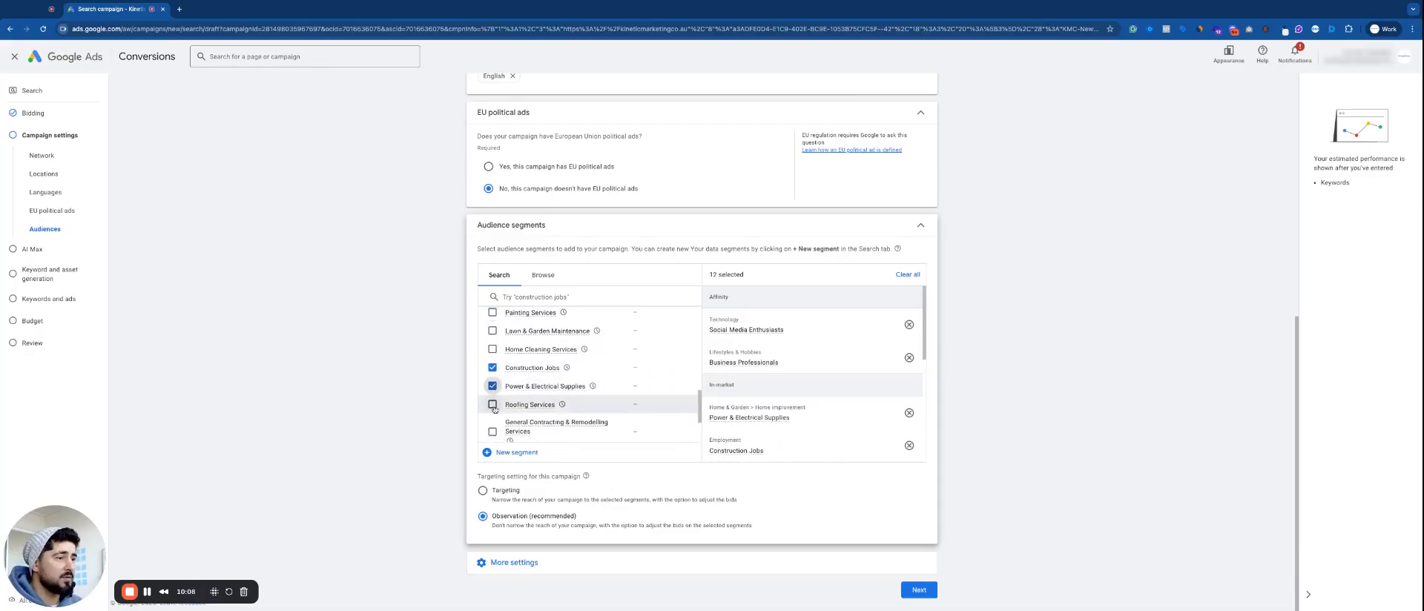
pyautogui.scroll(-1, 489, 428)
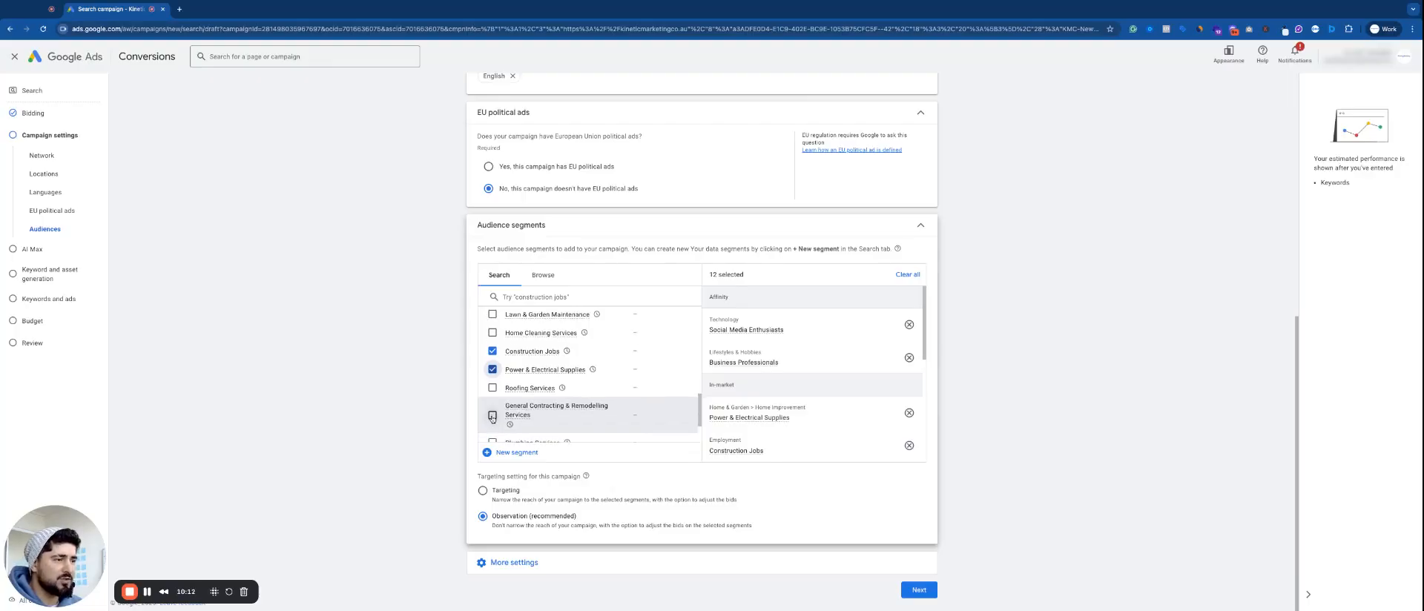
pyautogui.click(492, 416)
pyautogui.scroll(-2, 491, 411)
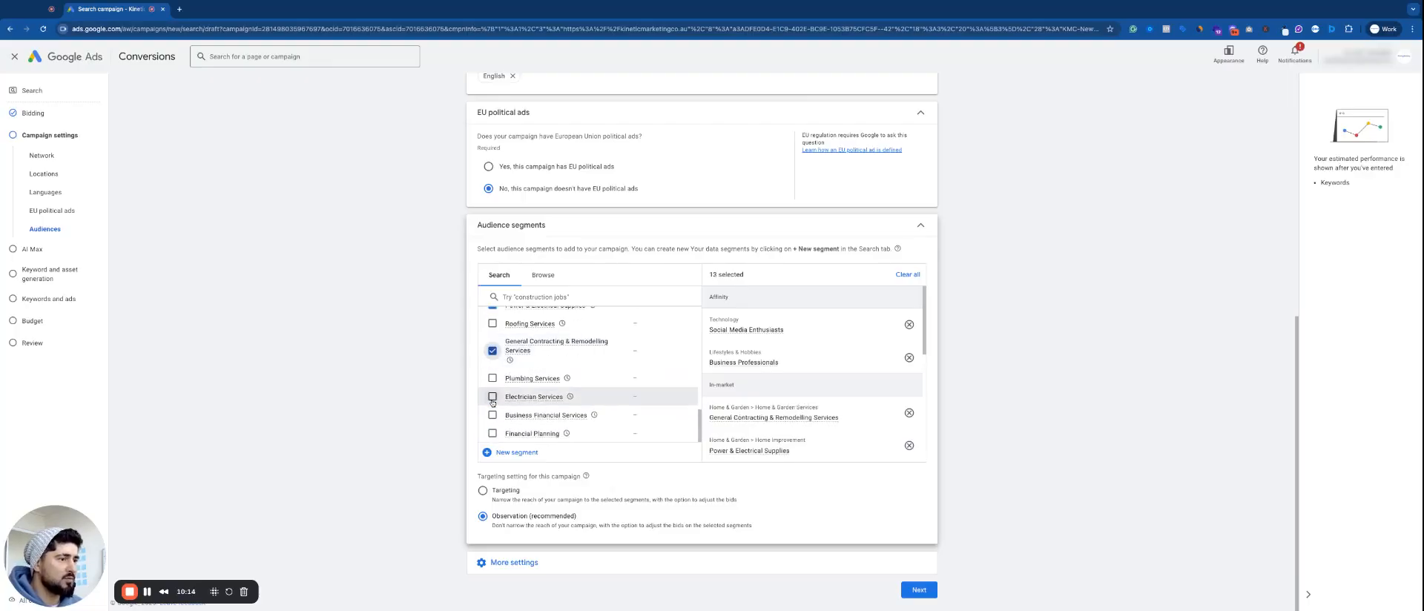
pyautogui.click(492, 395)
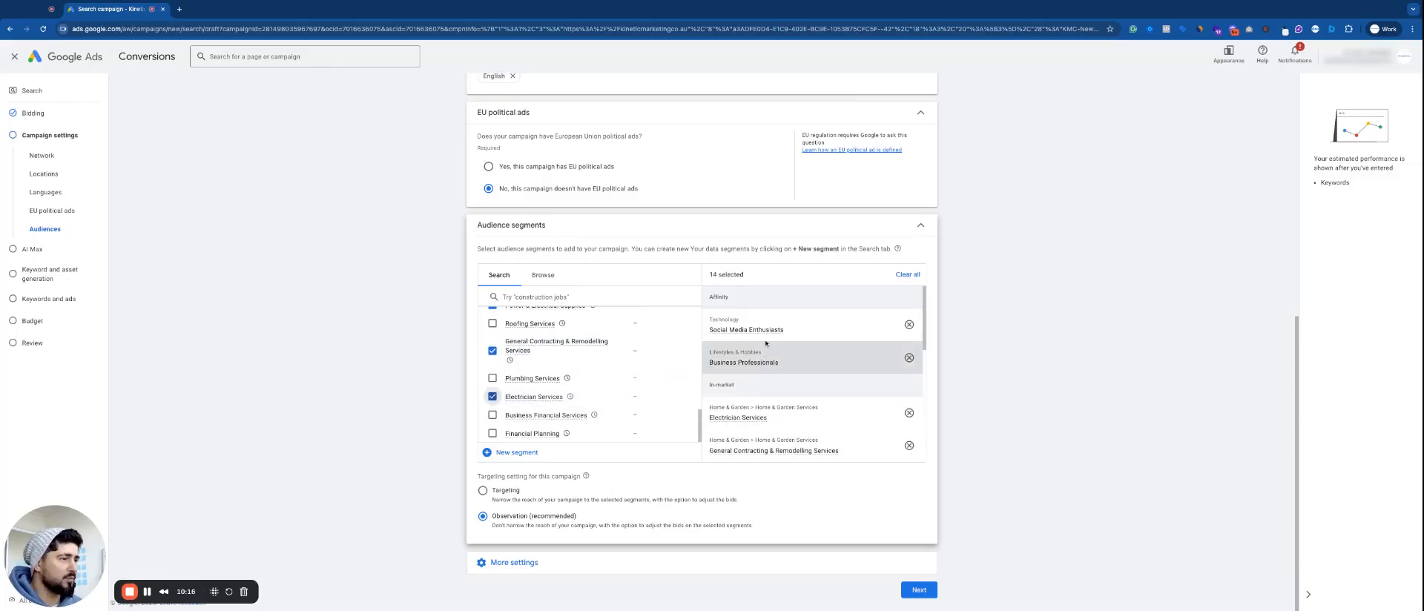
pyautogui.scroll(-6, 767, 389)
pyautogui.moveTo(757, 383)
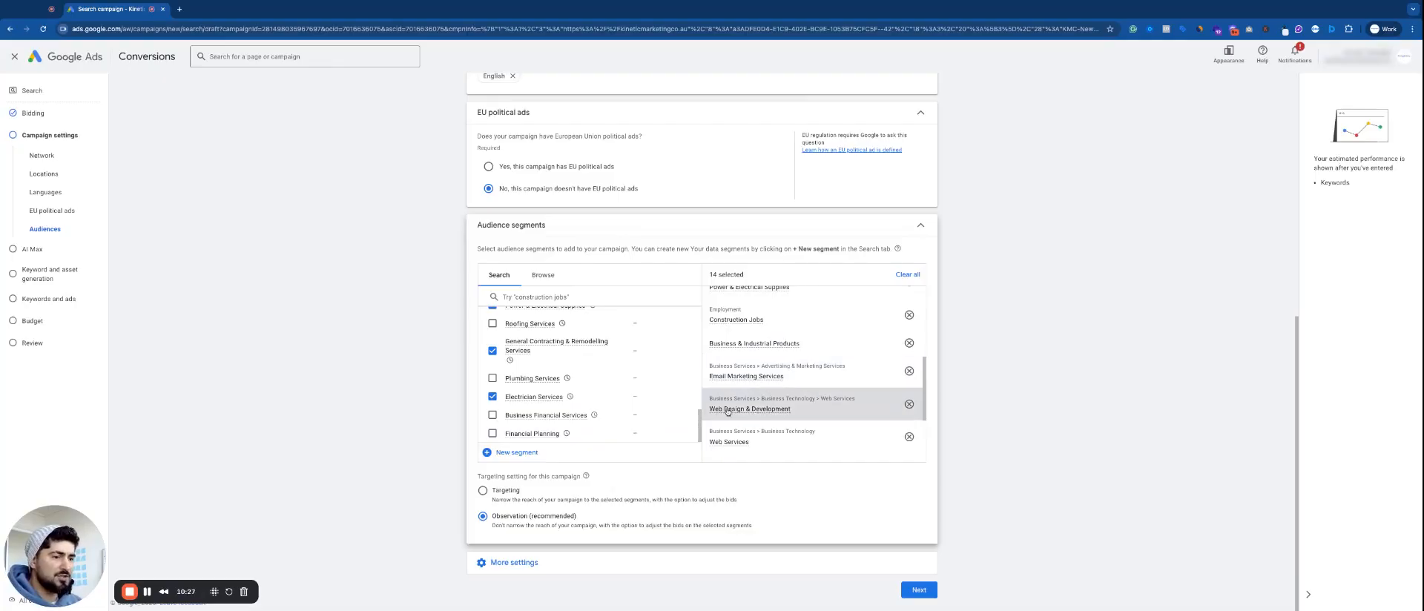
pyautogui.scroll(-3, 723, 412)
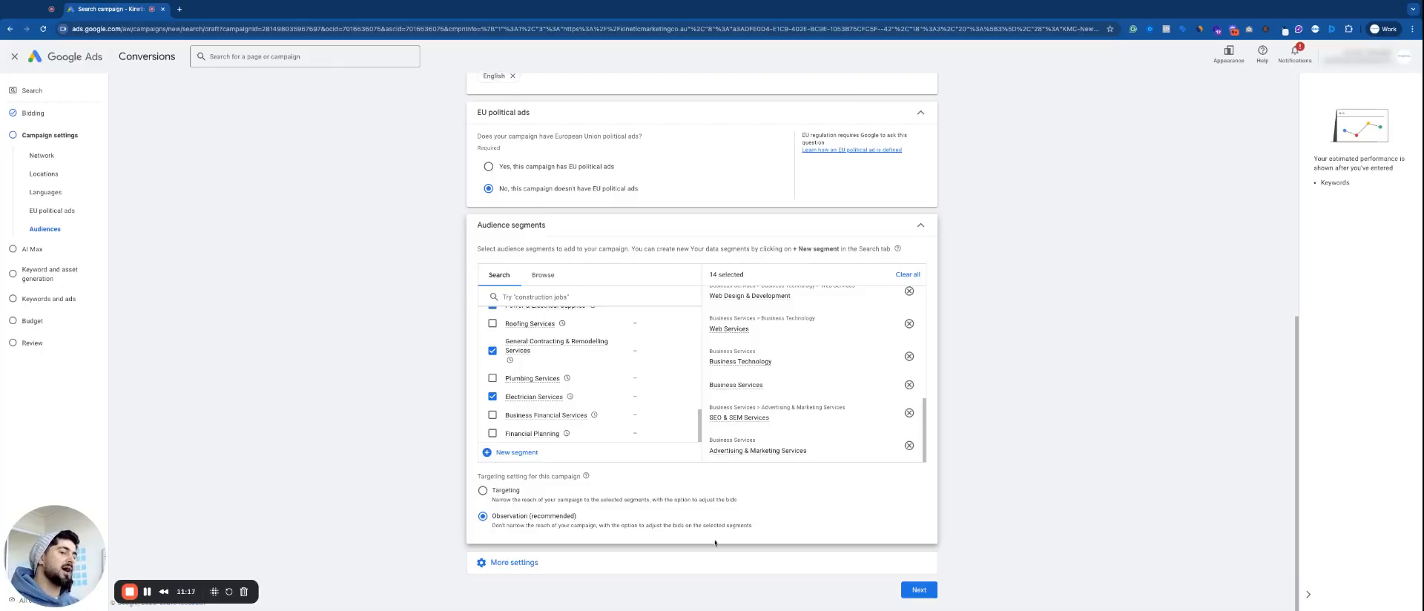
# Expand the additional campaign settings, keep their defaults and continue to AI Max for search campaigns.
pyautogui.click(642, 565)
pyautogui.scroll(-2, 643, 549)
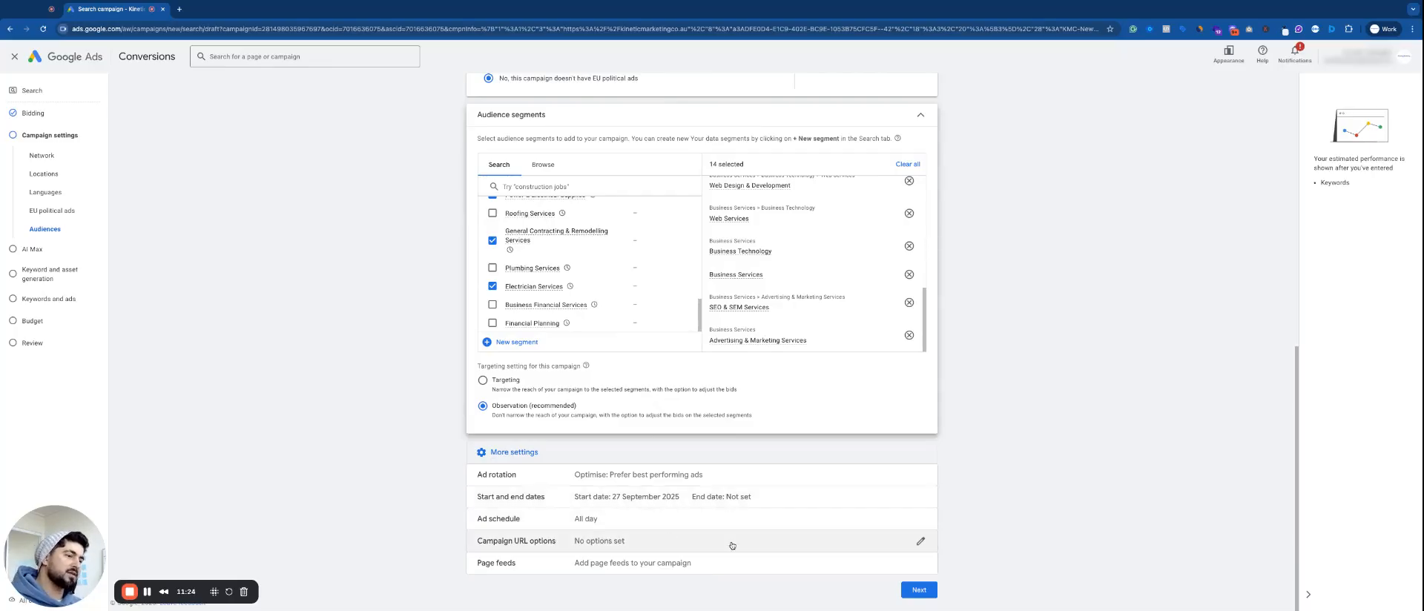
pyautogui.click(918, 590)
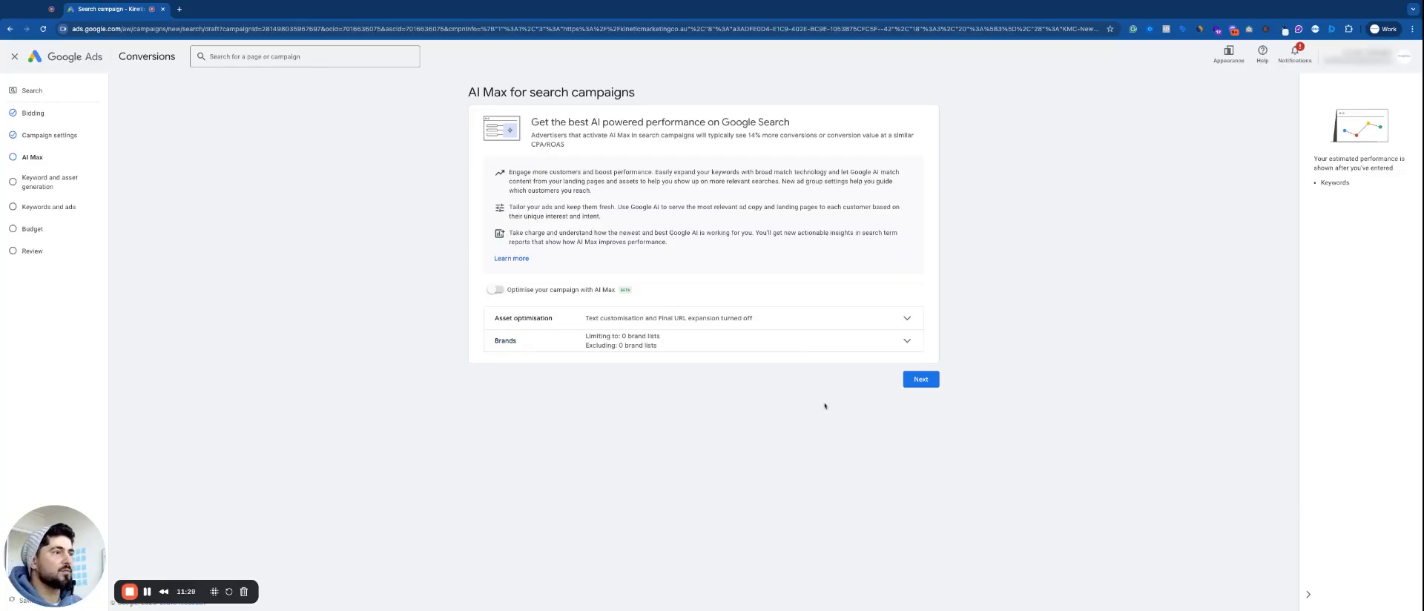
pyautogui.moveTo(472, 95); pyautogui.dragTo(644, 111)
pyautogui.click(644, 112)
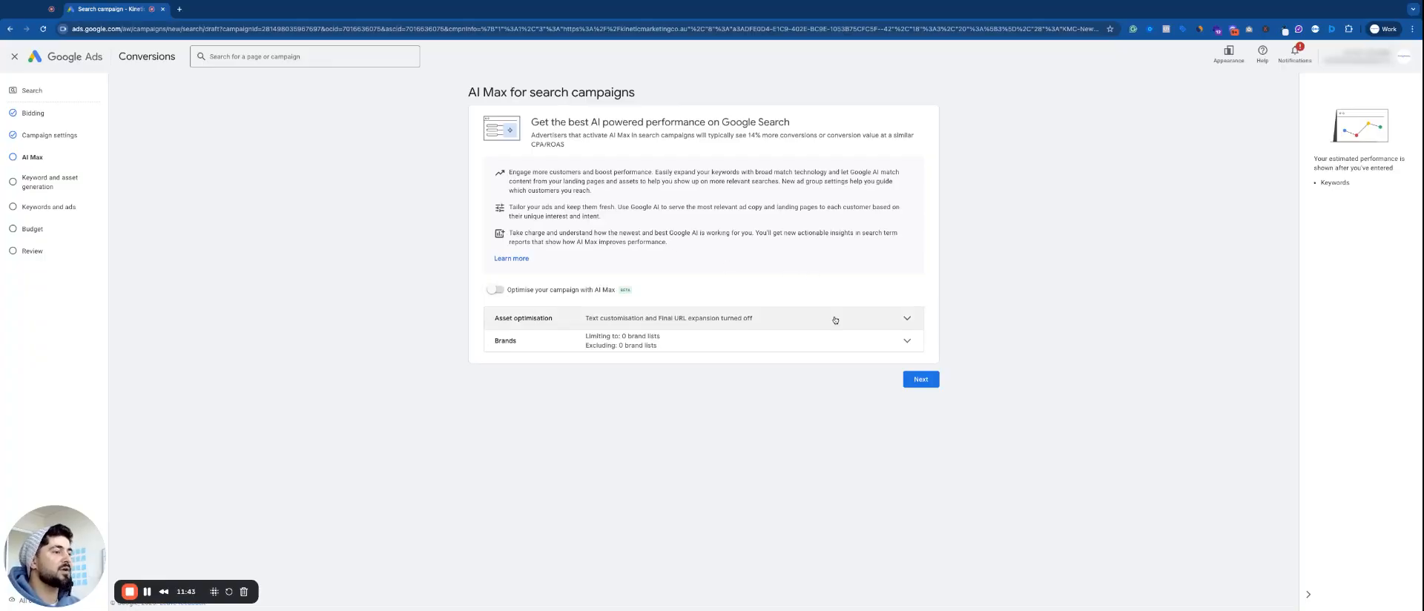
# Turn on AI Max for the campaign with text customisation and final URL enabled, and proceed to Keywords and ads.
pyautogui.click(502, 290)
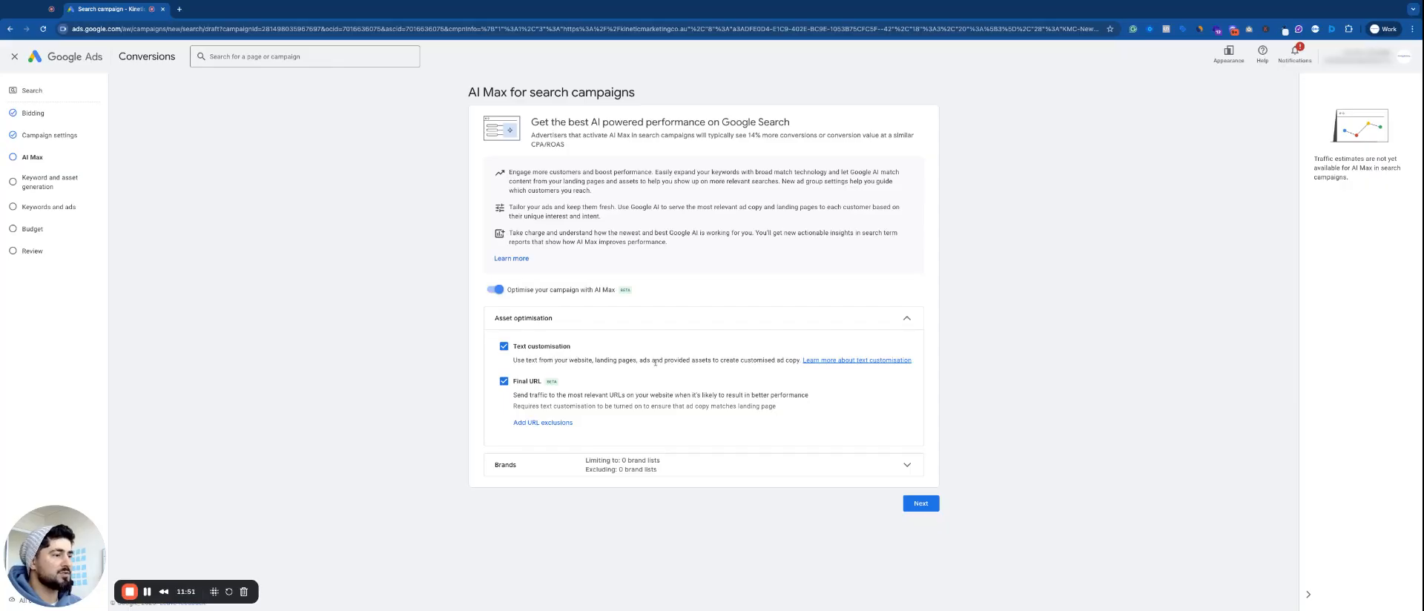
pyautogui.moveTo(575, 362); pyautogui.dragTo(678, 363)
pyautogui.click(597, 369)
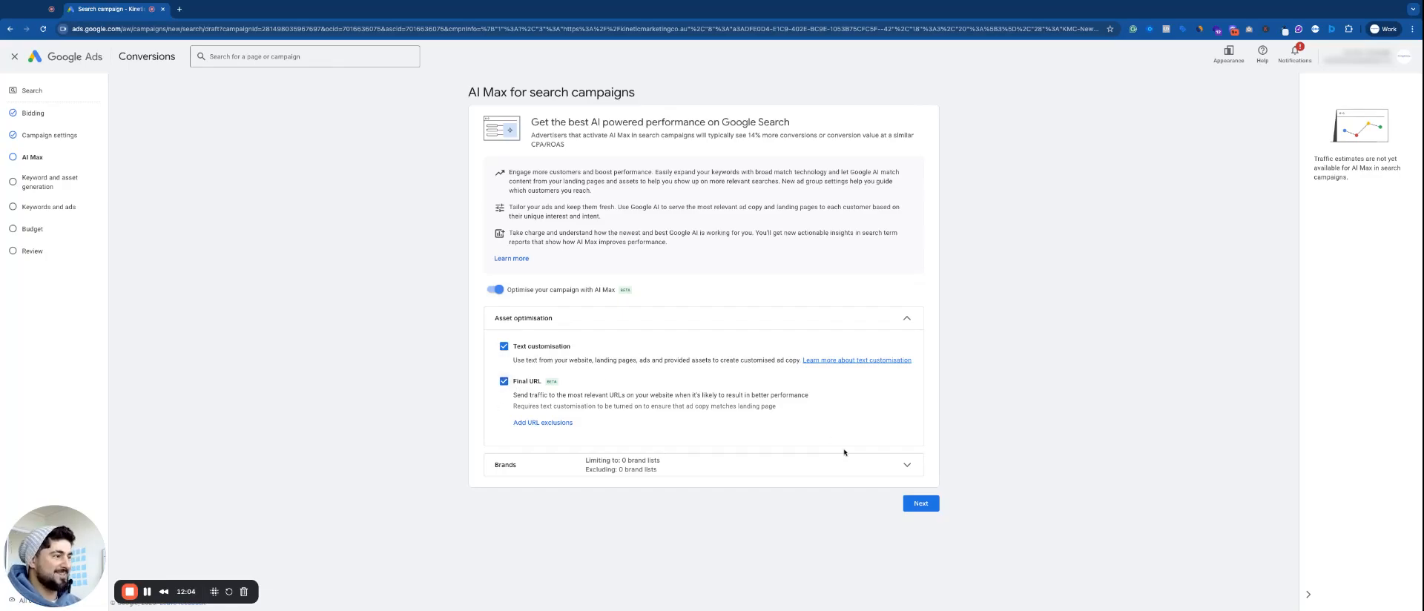
pyautogui.click(917, 503)
pyautogui.click(851, 395)
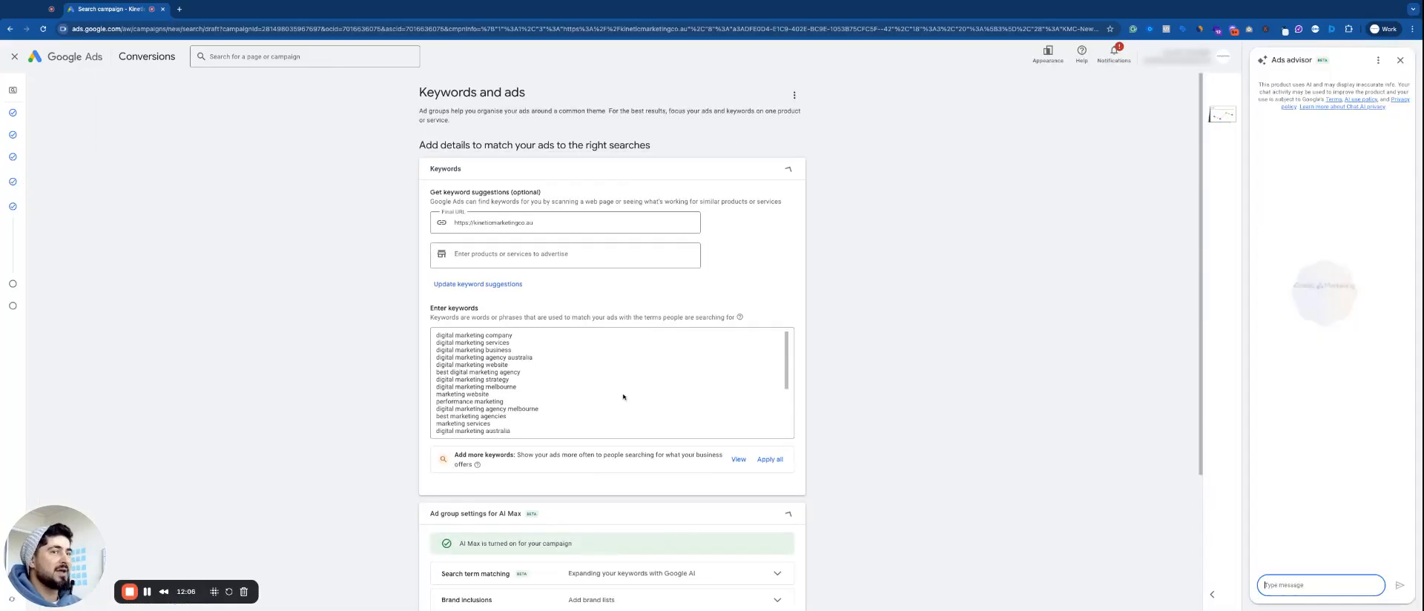
# Look over the Keywords and ads page and cancel the identity confirmation request.
pyautogui.scroll(-3, 851, 226)
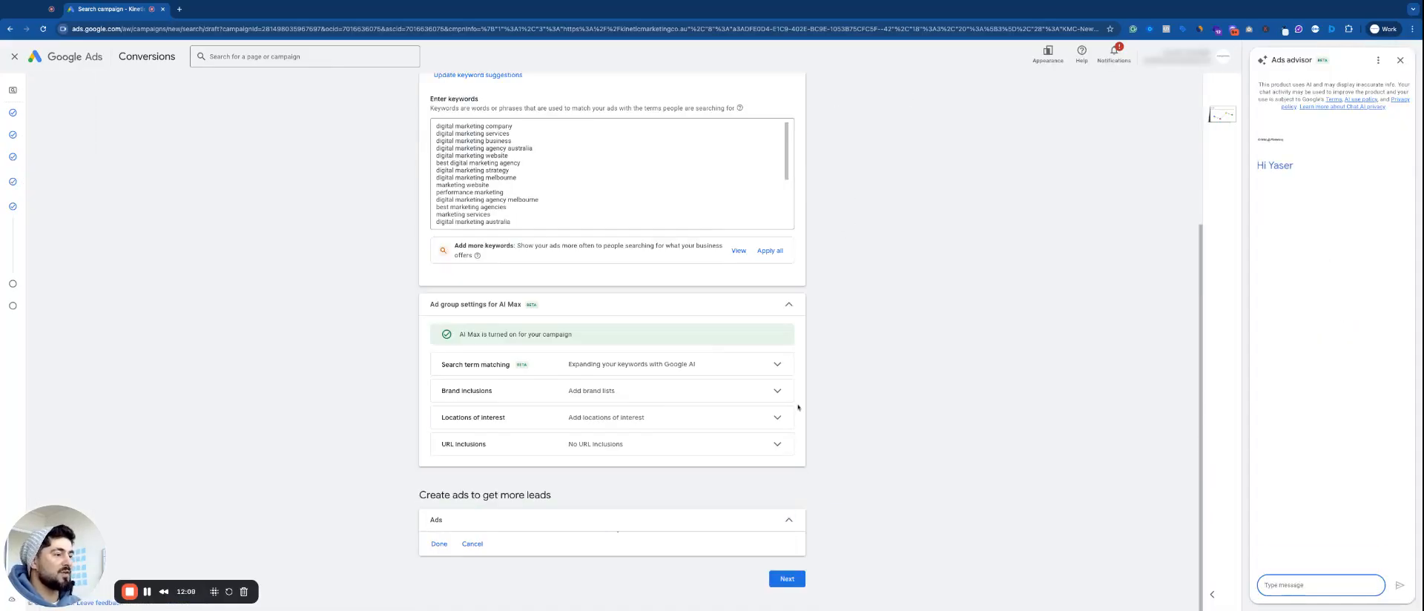
pyautogui.scroll(3, 829, 398)
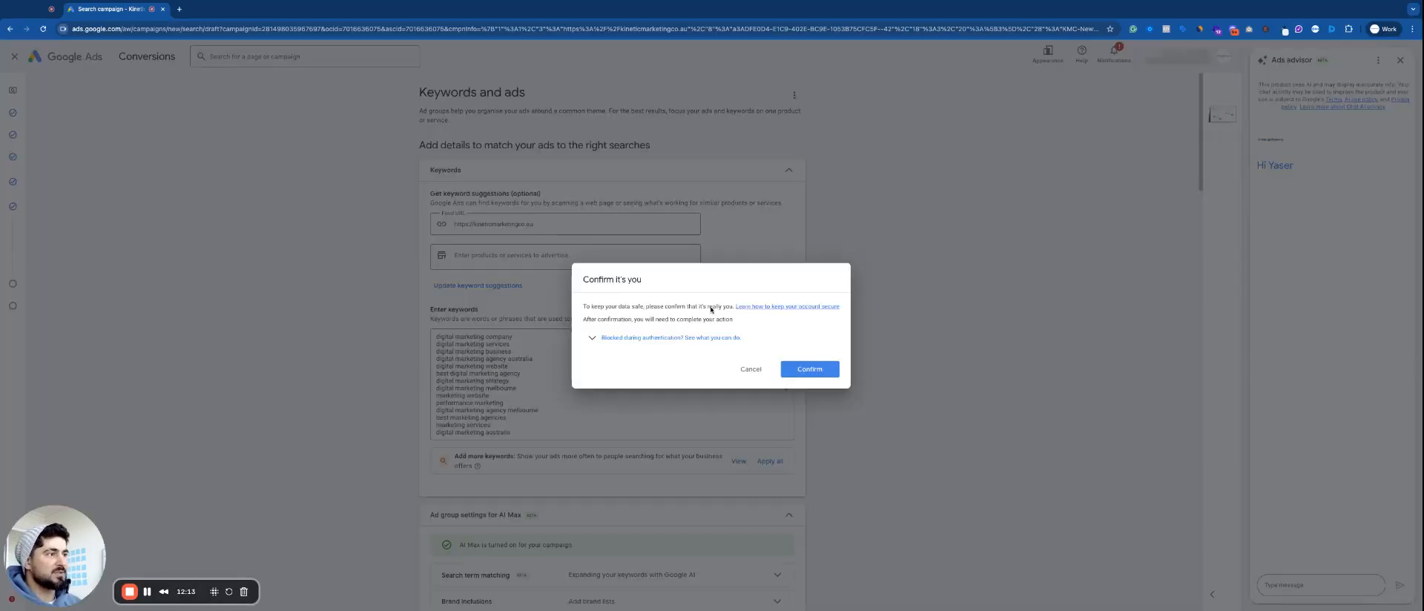
pyautogui.click(748, 368)
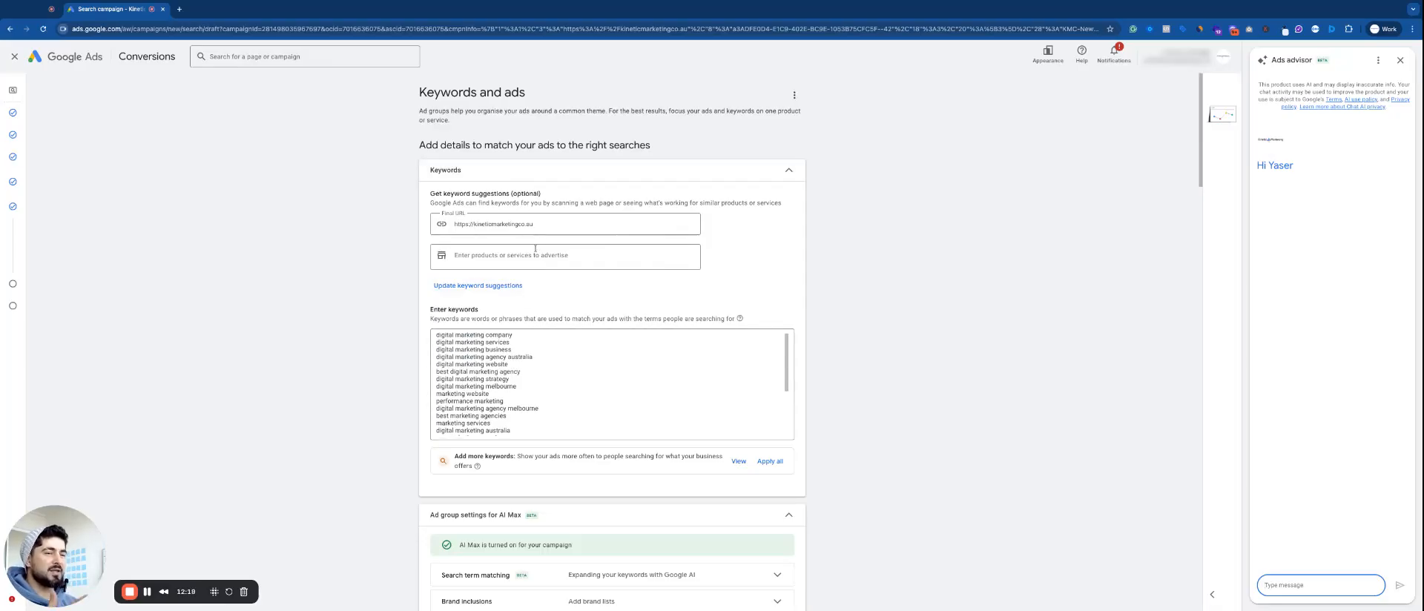
# Look through the suggested keywords and collapse the ad group settings for AI Max.
pyautogui.scroll(-1, 530, 248)
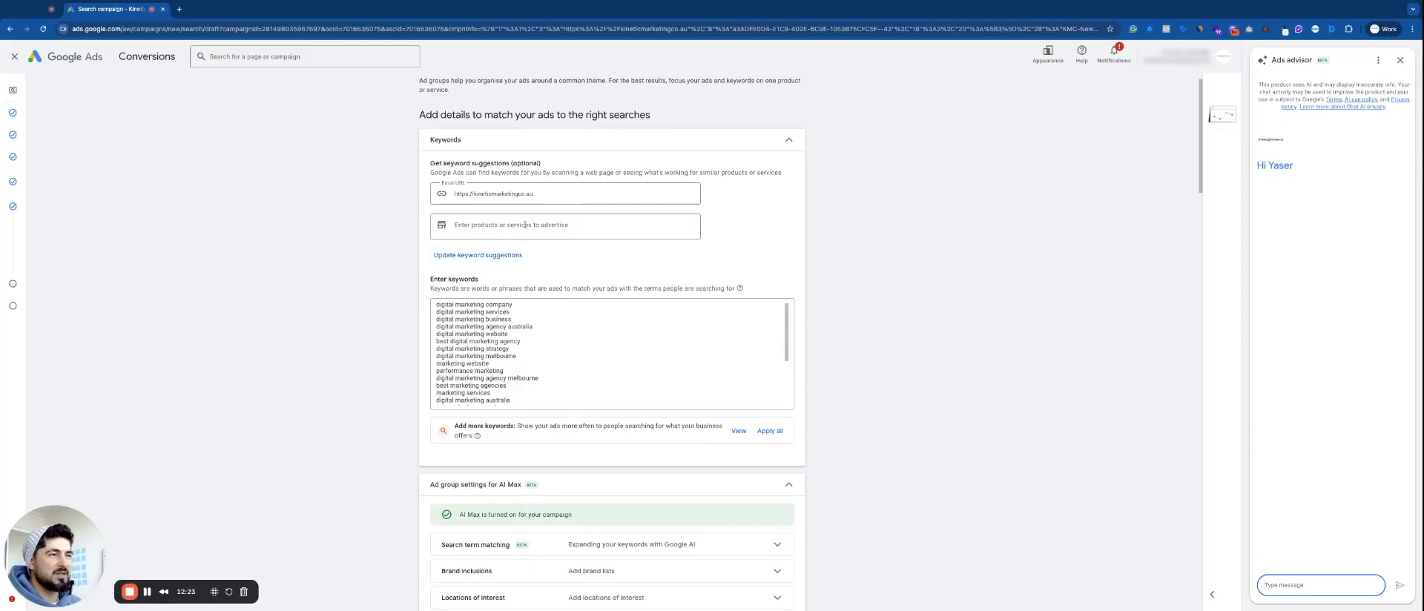
pyautogui.scroll(-8, 502, 387)
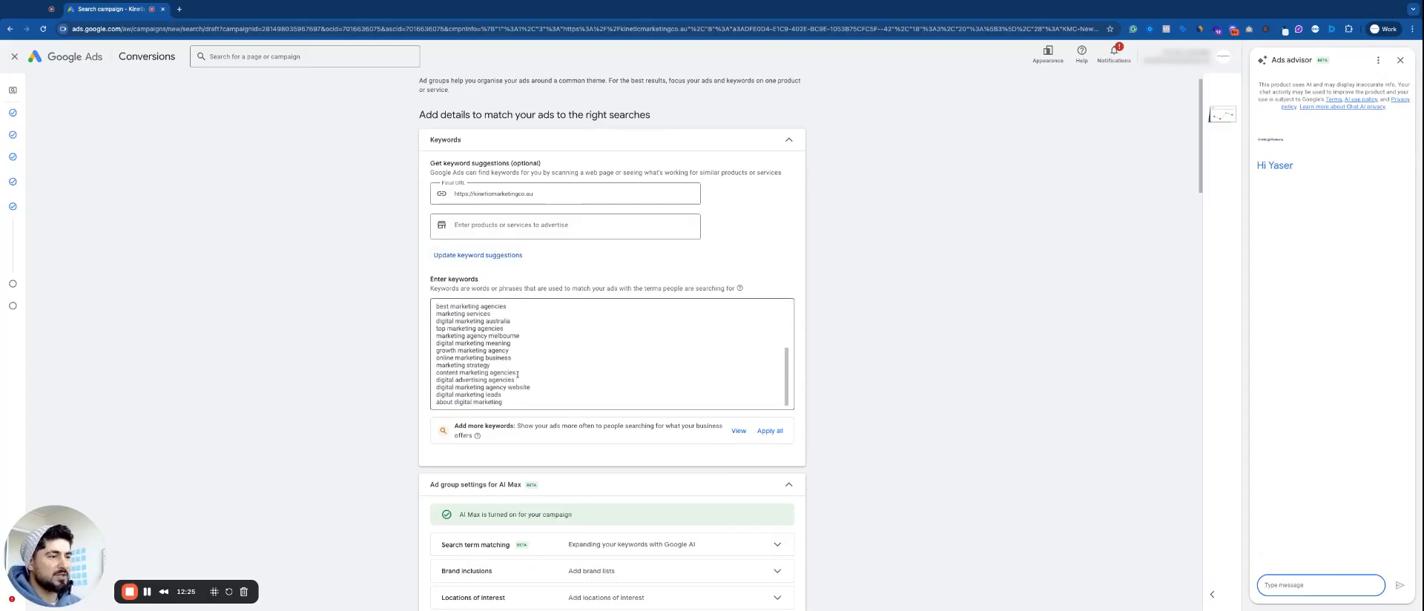
pyautogui.scroll(2, 525, 245)
pyautogui.scroll(5, 526, 245)
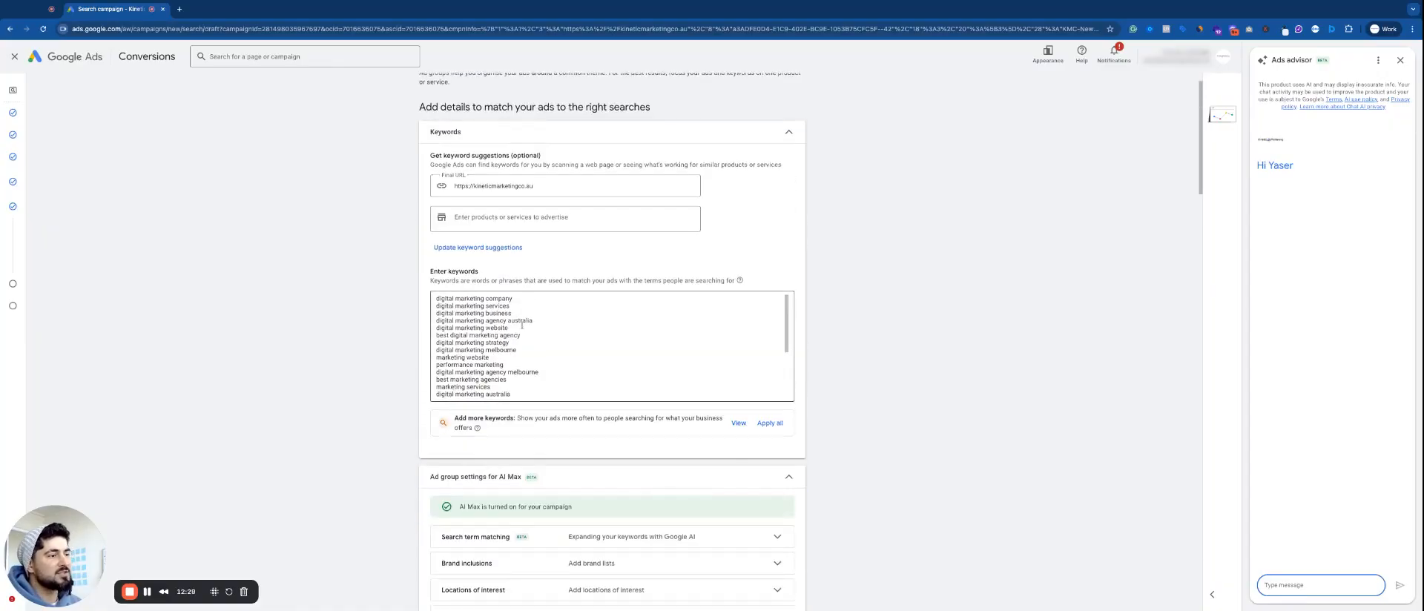
pyautogui.scroll(-2, 563, 478)
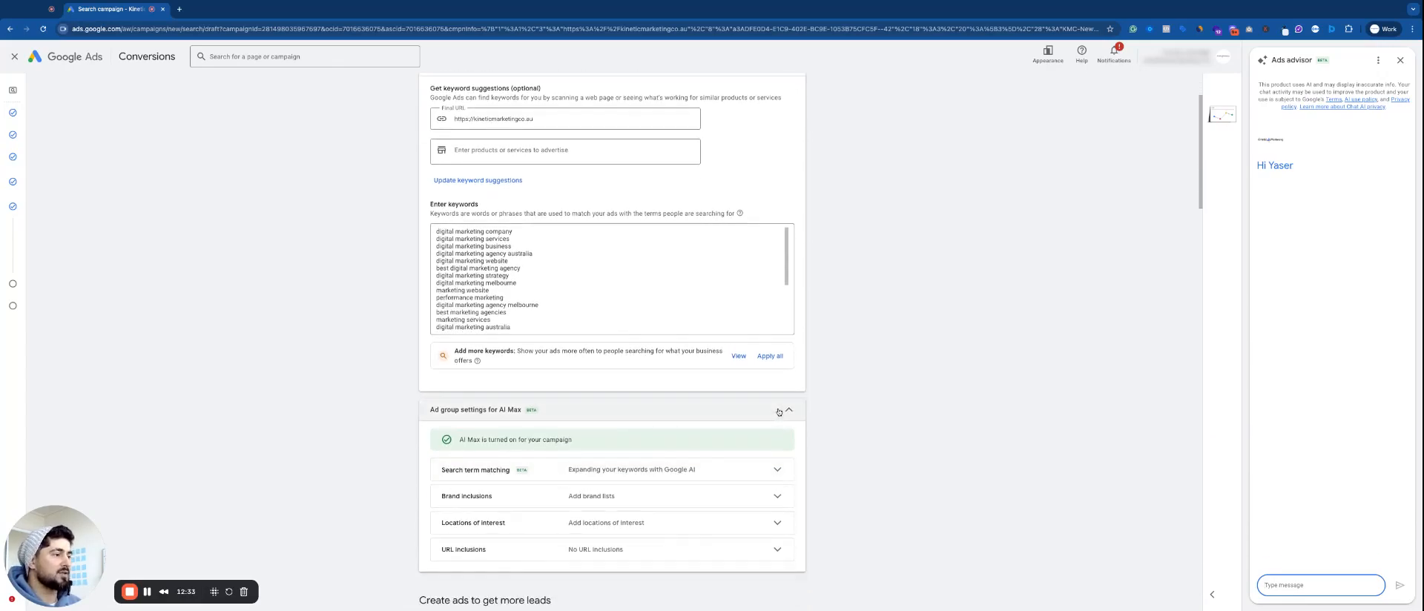
pyautogui.click(626, 414)
pyautogui.scroll(3, 627, 417)
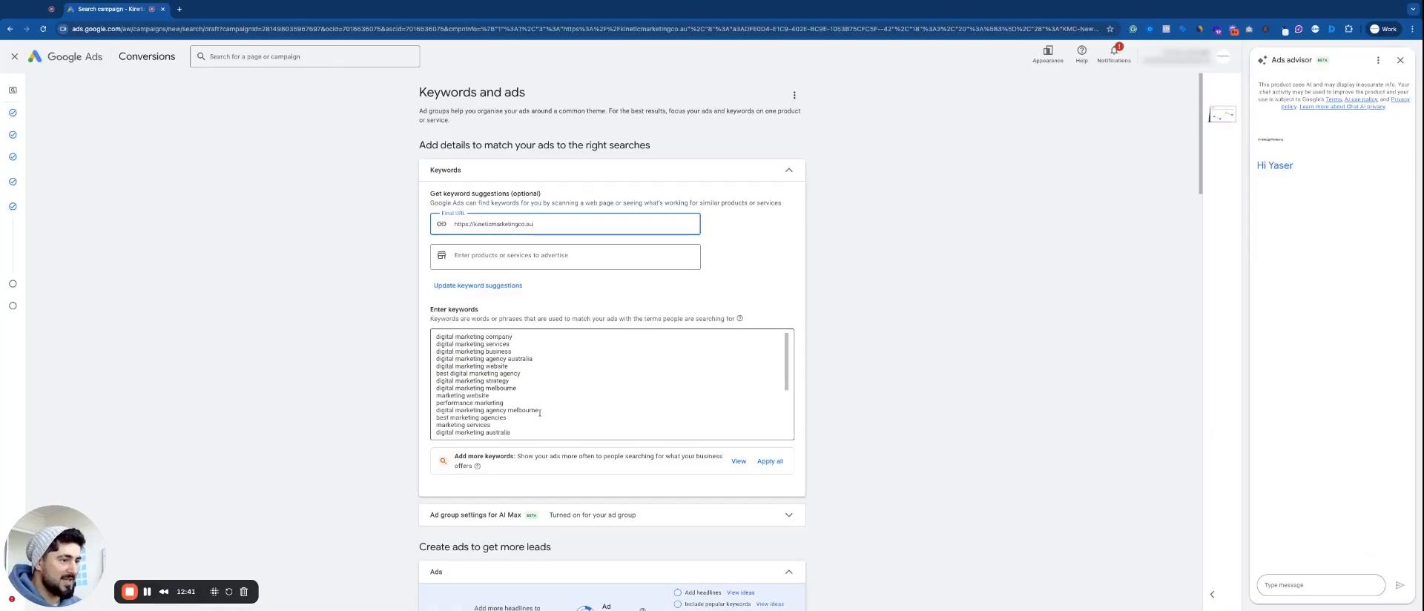
# Examine the suggested keyword list and the ad section with its final URL, display path and preview.
pyautogui.scroll(-1, 543, 412)
pyautogui.scroll(-3, 544, 412)
pyautogui.scroll(-5, 544, 410)
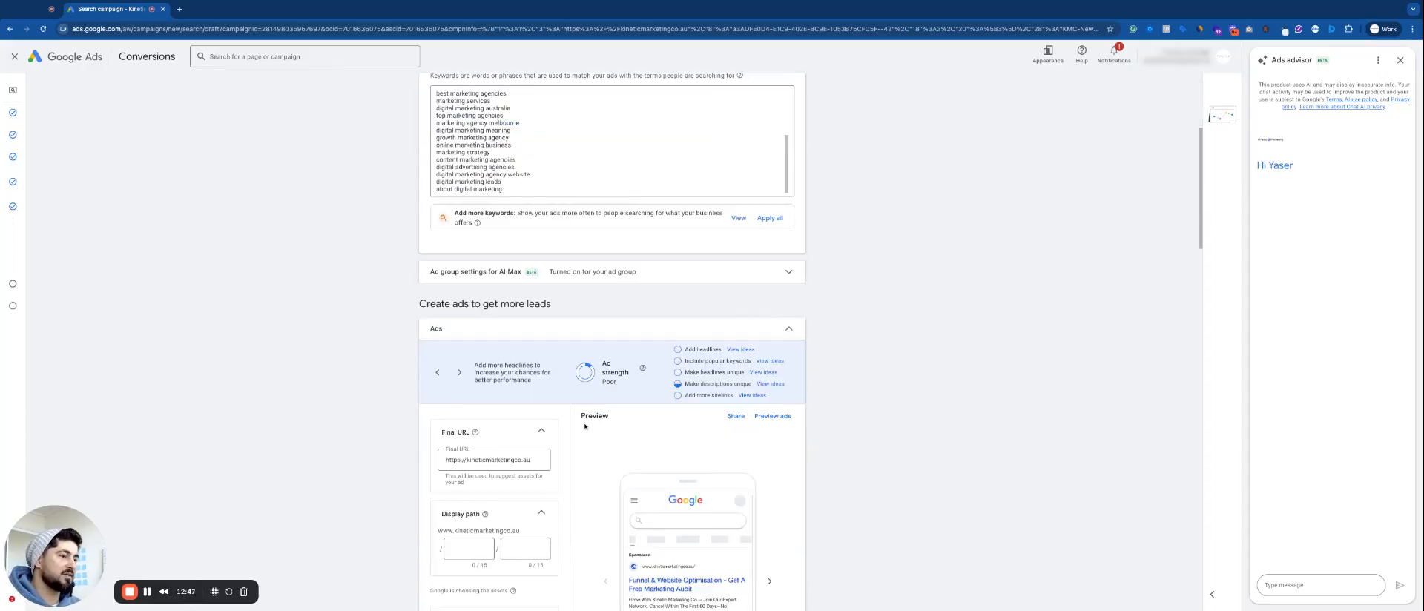
pyautogui.scroll(1, 490, 247)
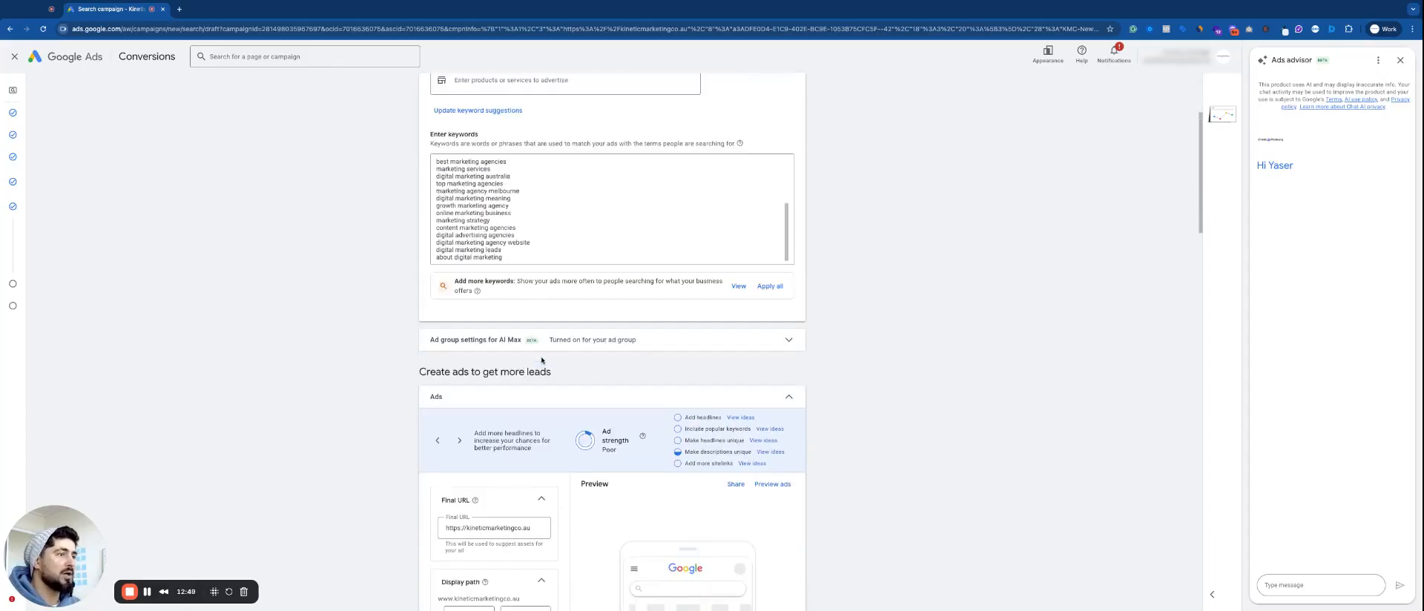
pyautogui.scroll(5, 490, 247)
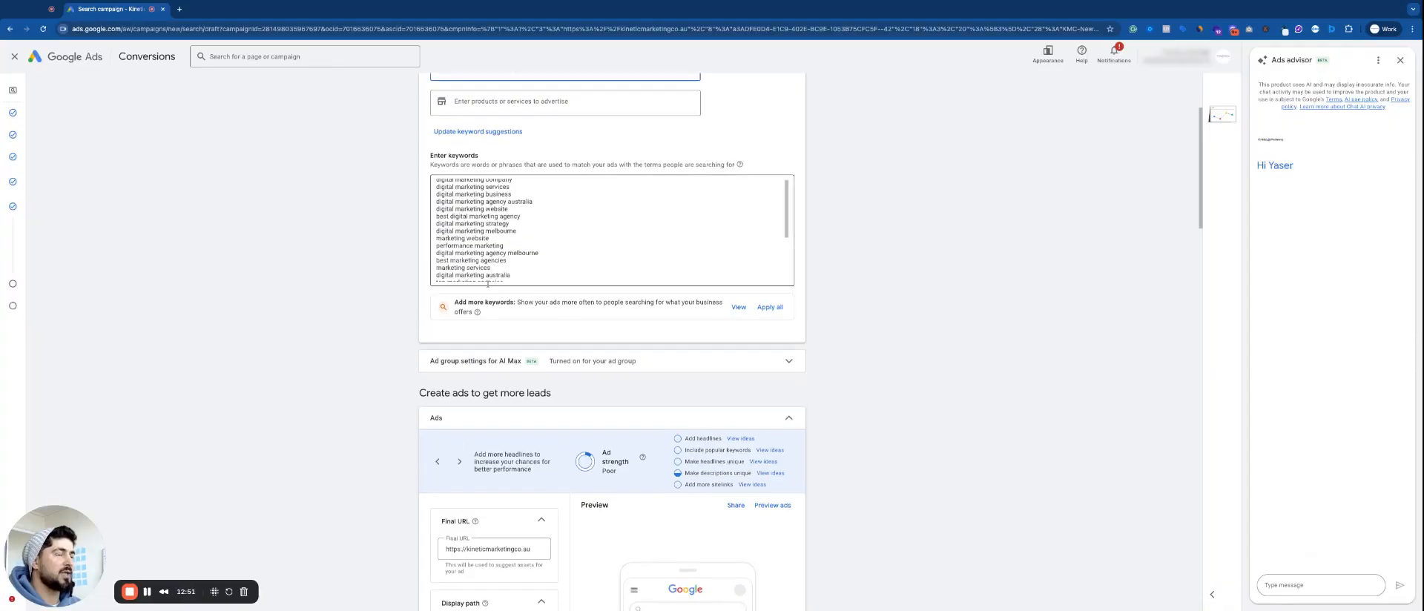
pyautogui.scroll(-10, 652, 271)
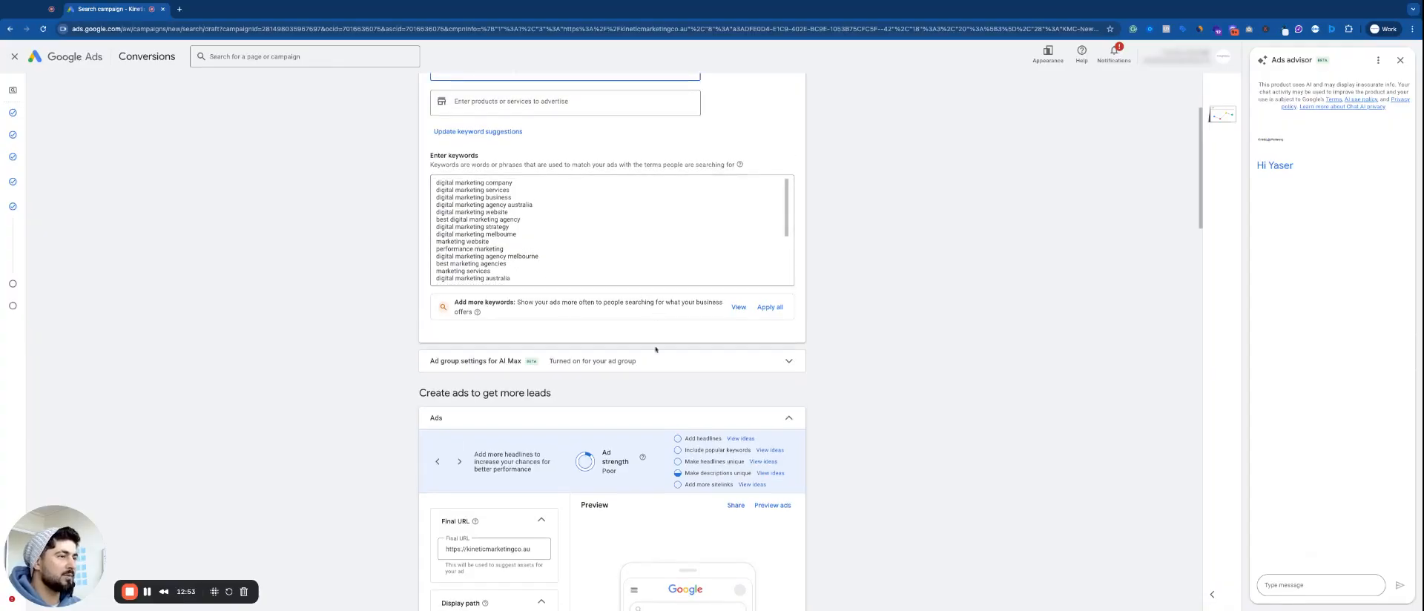
pyautogui.scroll(-1, 500, 444)
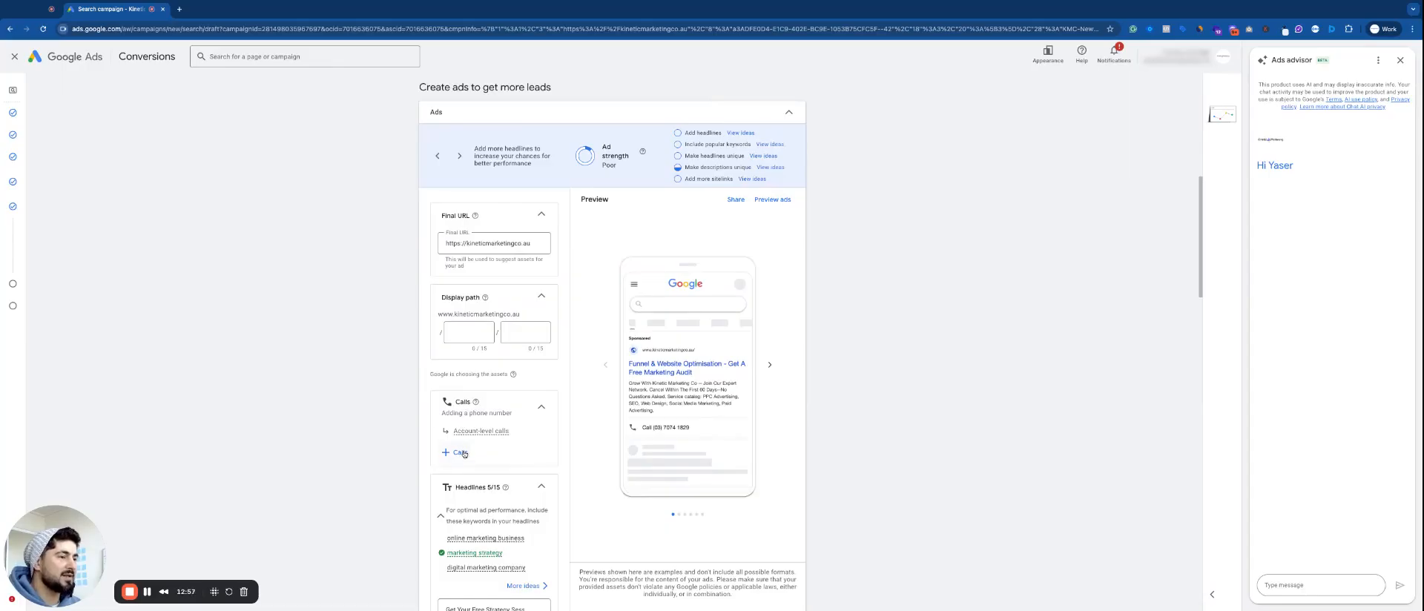
pyautogui.scroll(-1, 546, 365)
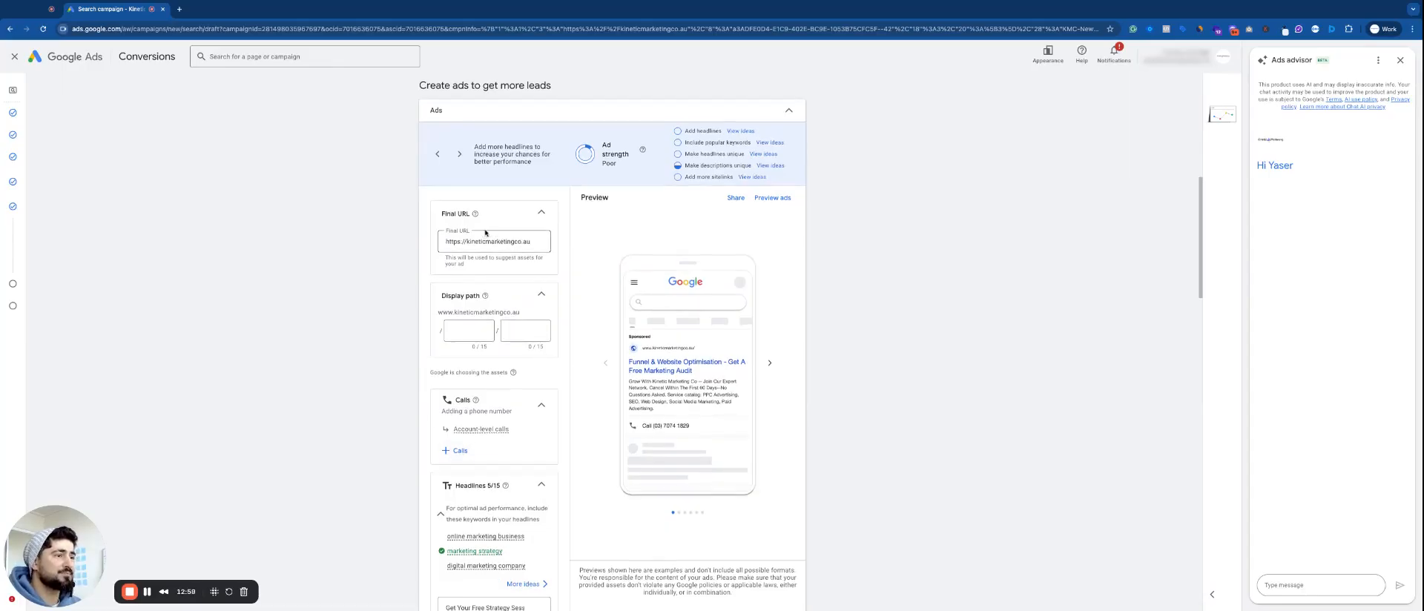
# Set the ad's display path to leads / for-electrician and view the next ad preview variation.
pyautogui.click(457, 242)
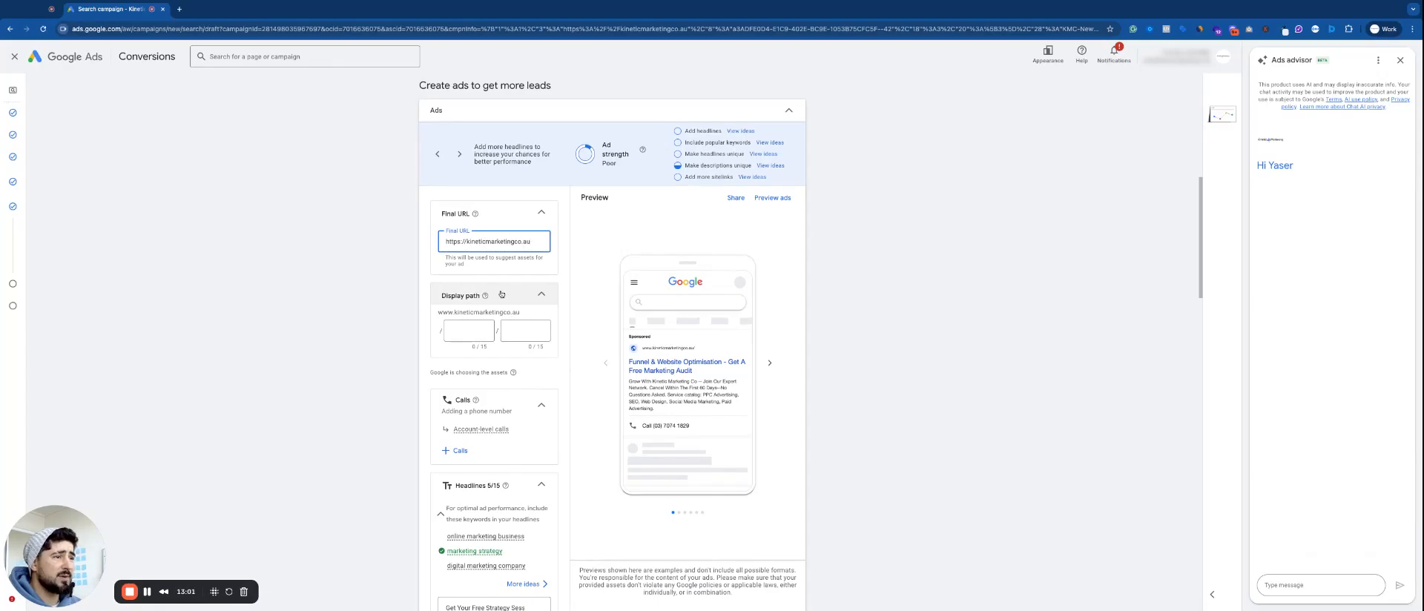
pyautogui.click(476, 326)
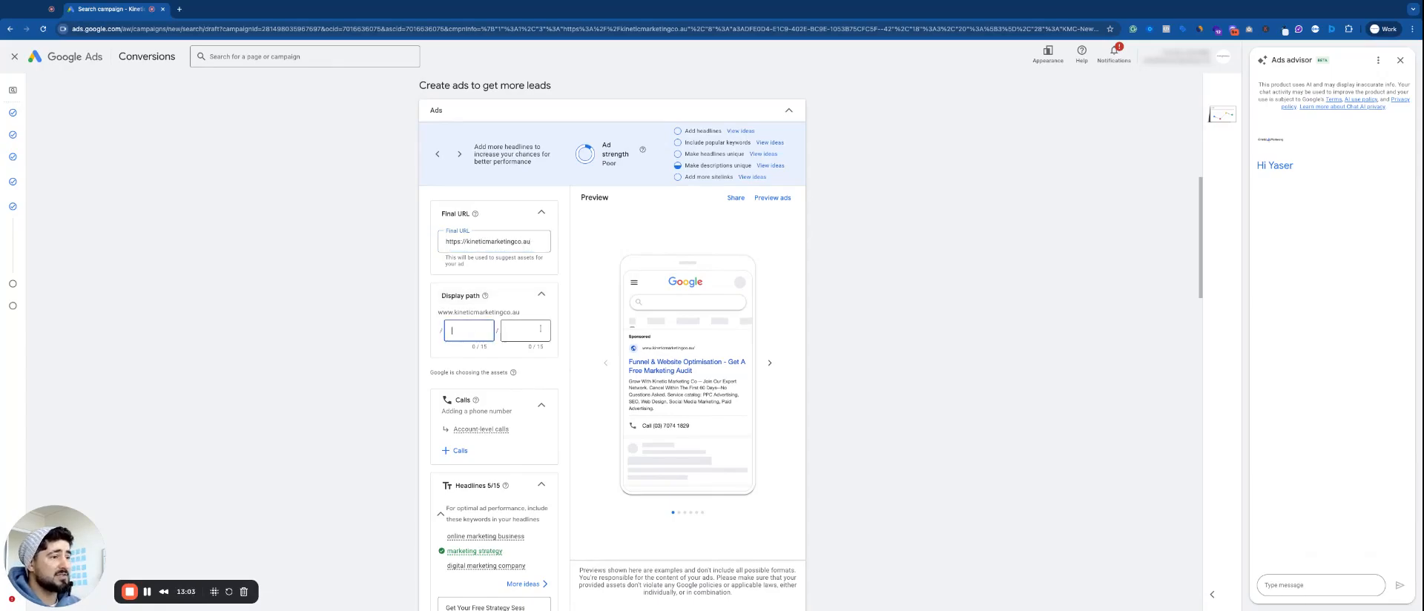
pyautogui.write('leads')
pyautogui.press('Tab')
pyautogui.write('for-electrician')
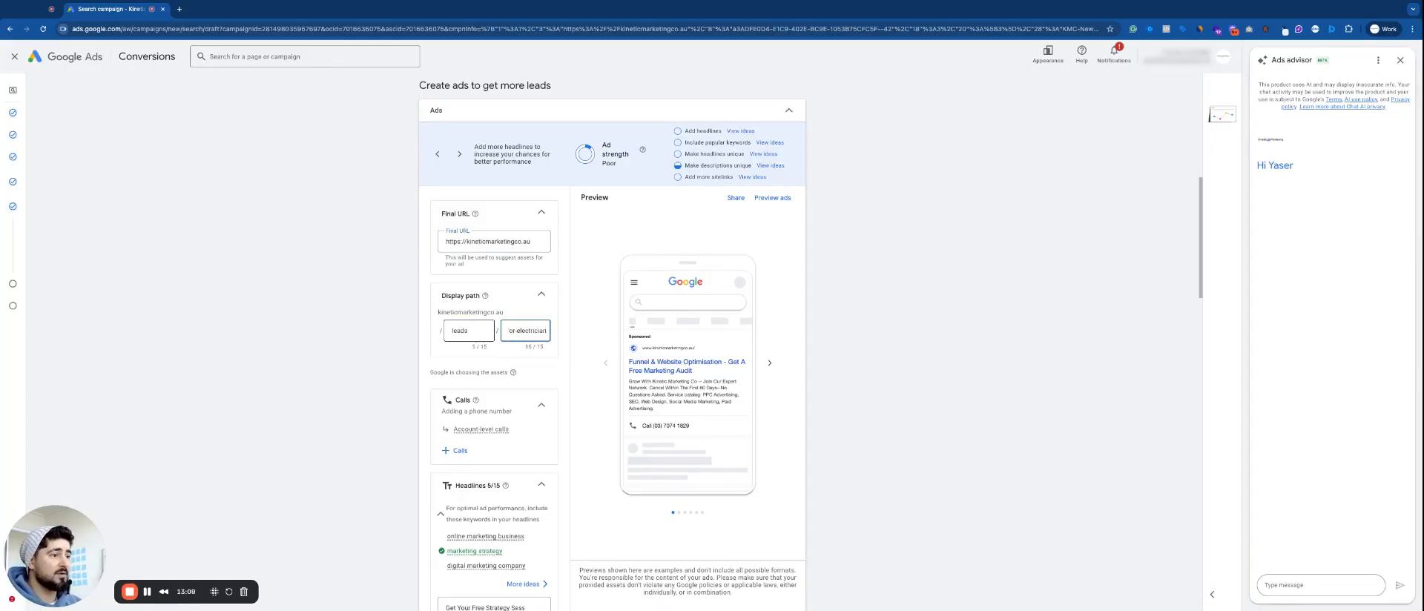
pyautogui.click(428, 350)
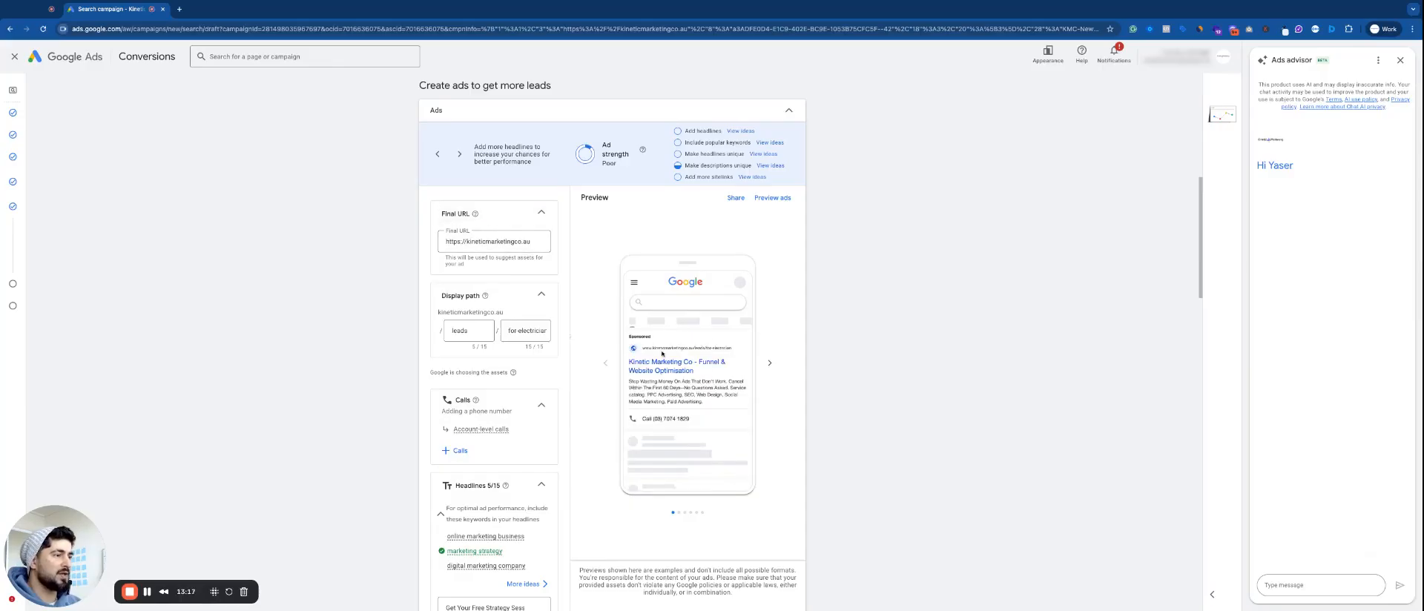
pyautogui.click(770, 363)
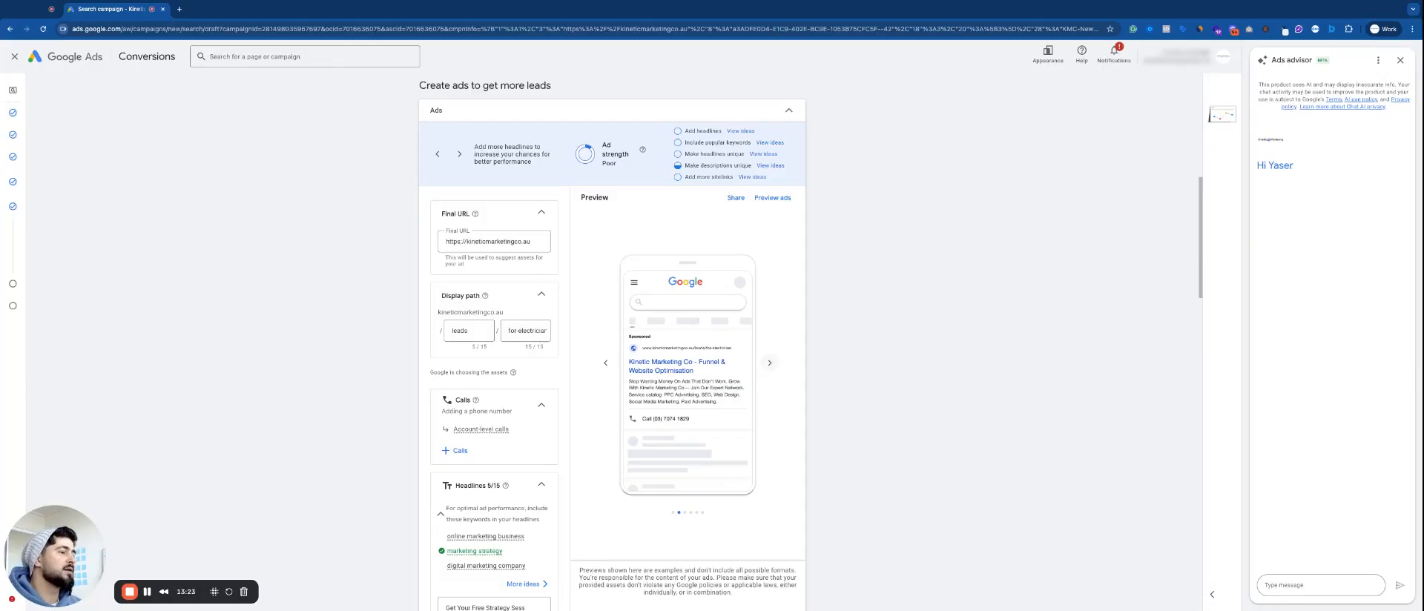
# Look through the ad's next preview variation and its headlines, descriptions, images, business name, logo and sitelink sections.
pyautogui.click(769, 363)
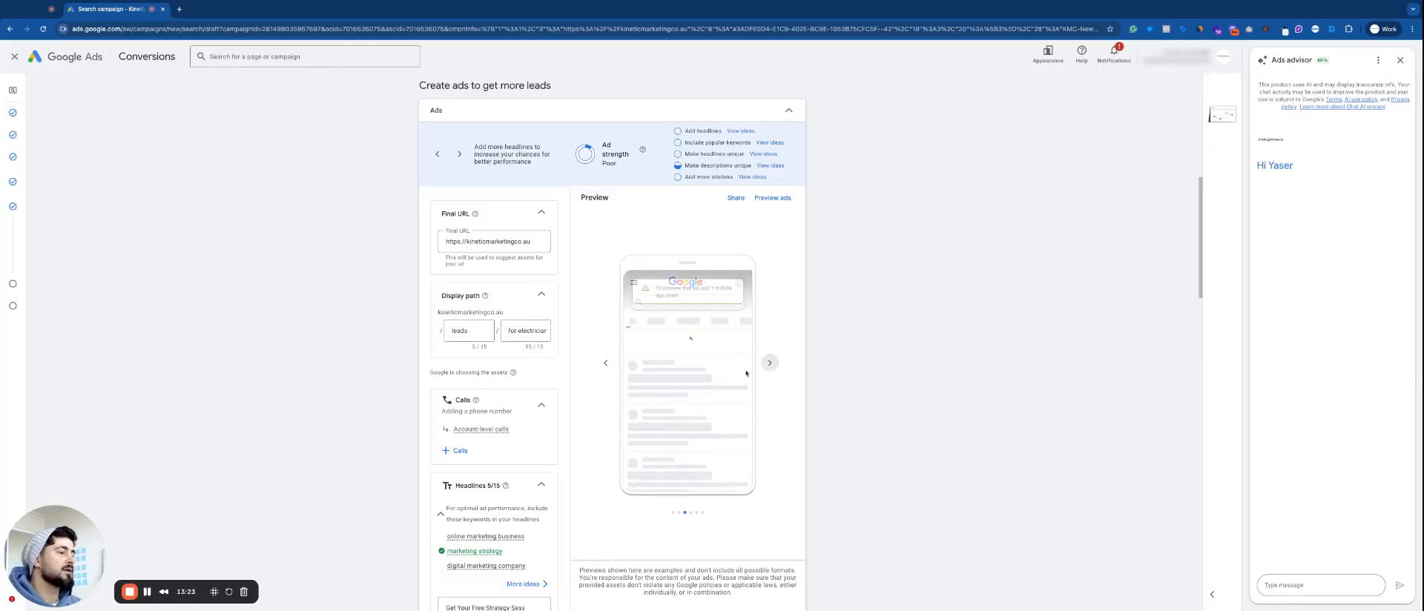
pyautogui.scroll(-1, 770, 317)
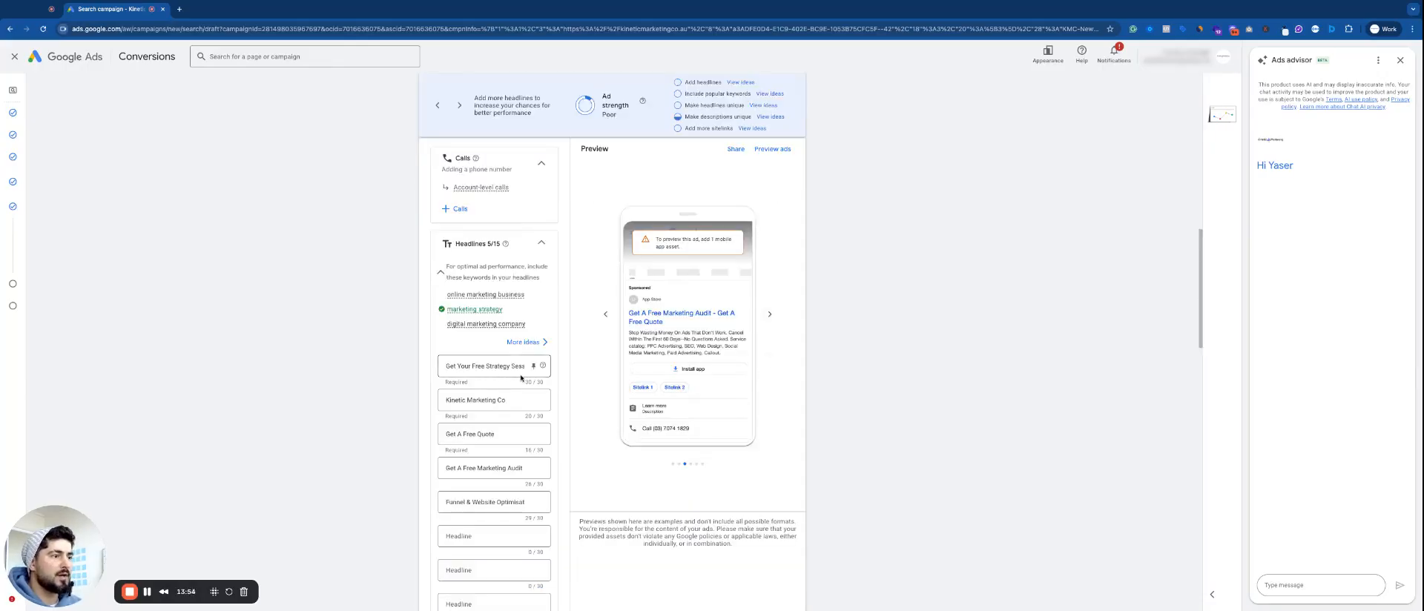
pyautogui.scroll(-1, 630, 365)
pyautogui.scroll(-1, 502, 438)
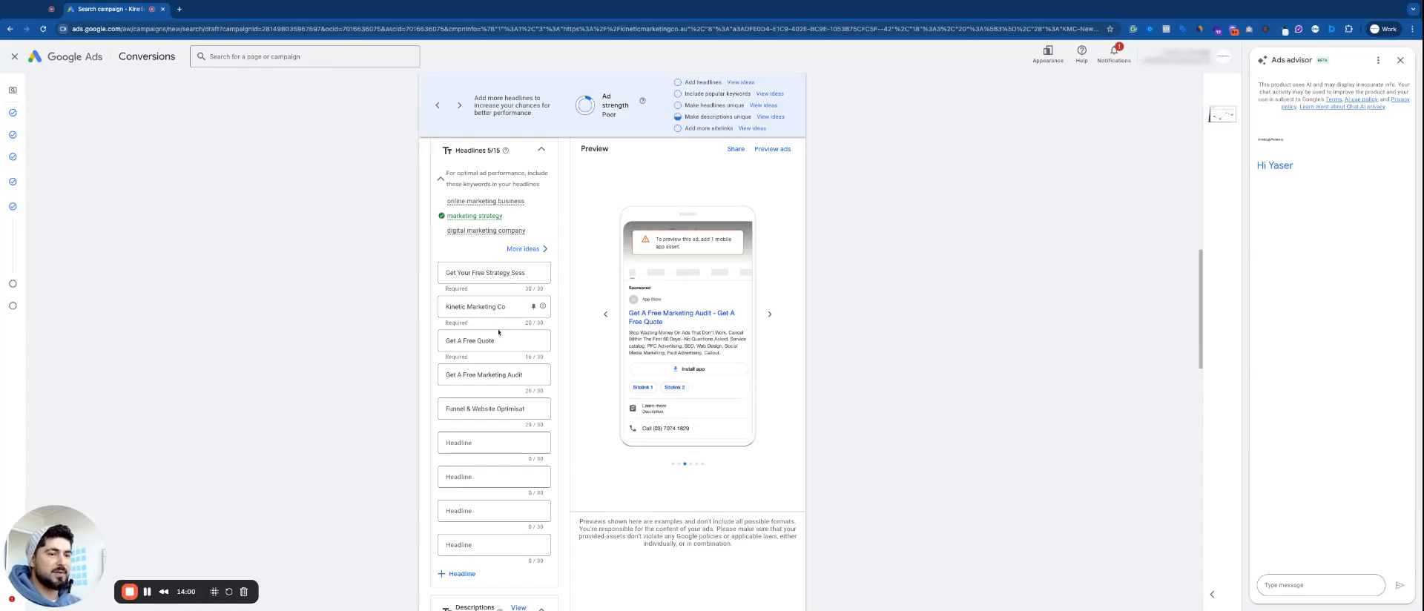
pyautogui.scroll(-1, 517, 419)
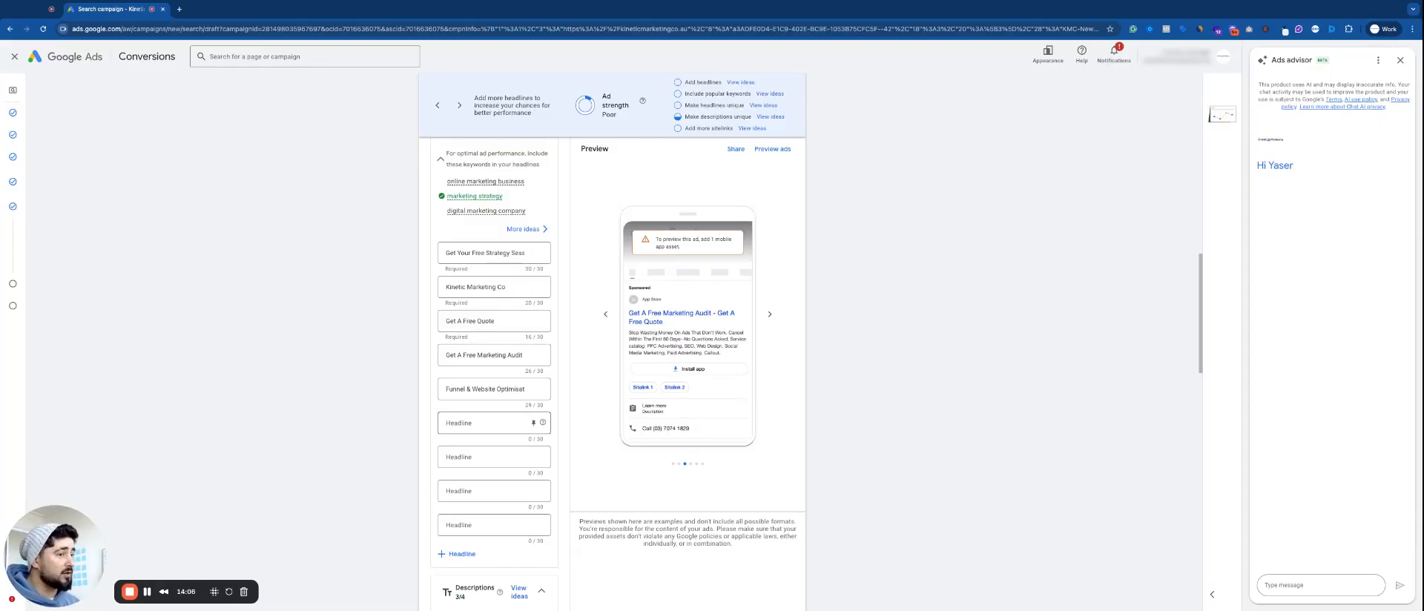
pyautogui.scroll(-3, 479, 426)
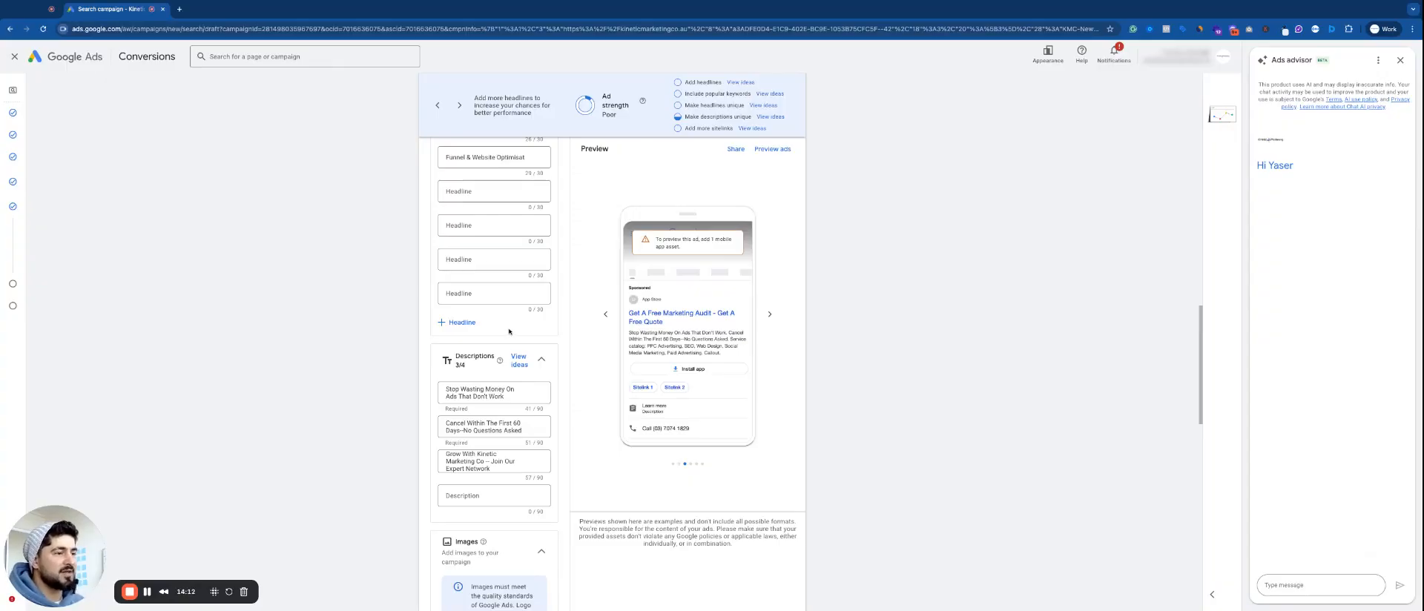
pyautogui.scroll(-1, 483, 439)
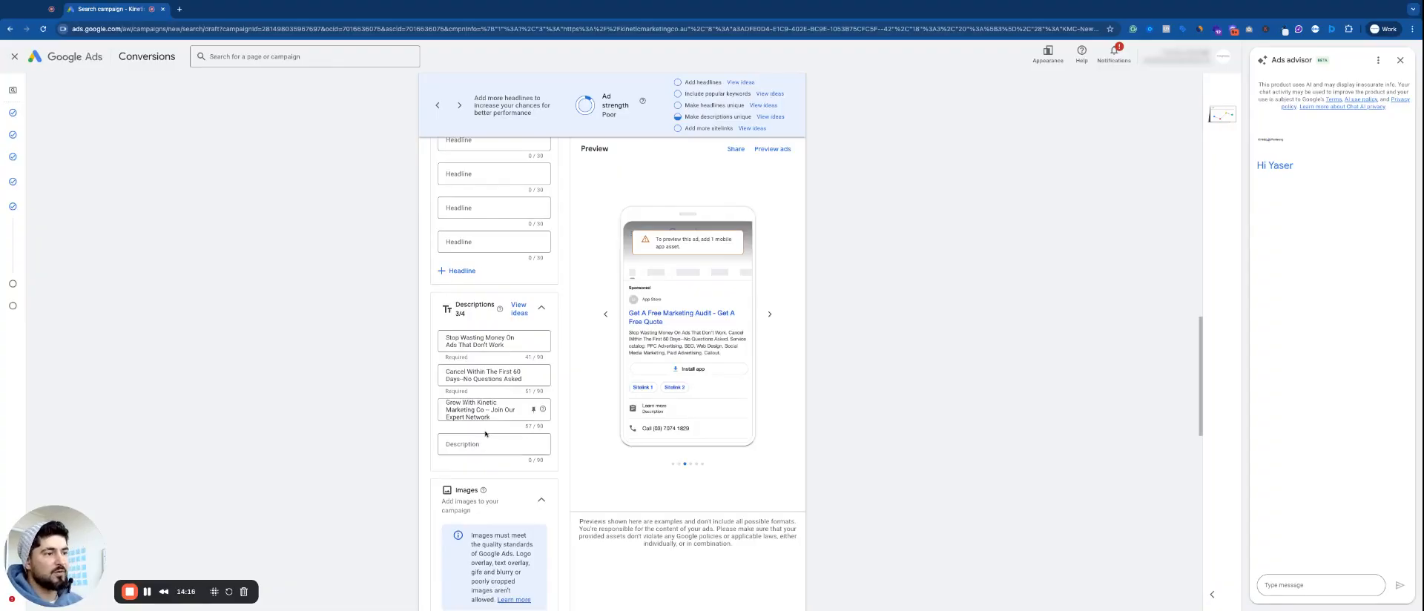
pyautogui.scroll(-3, 486, 434)
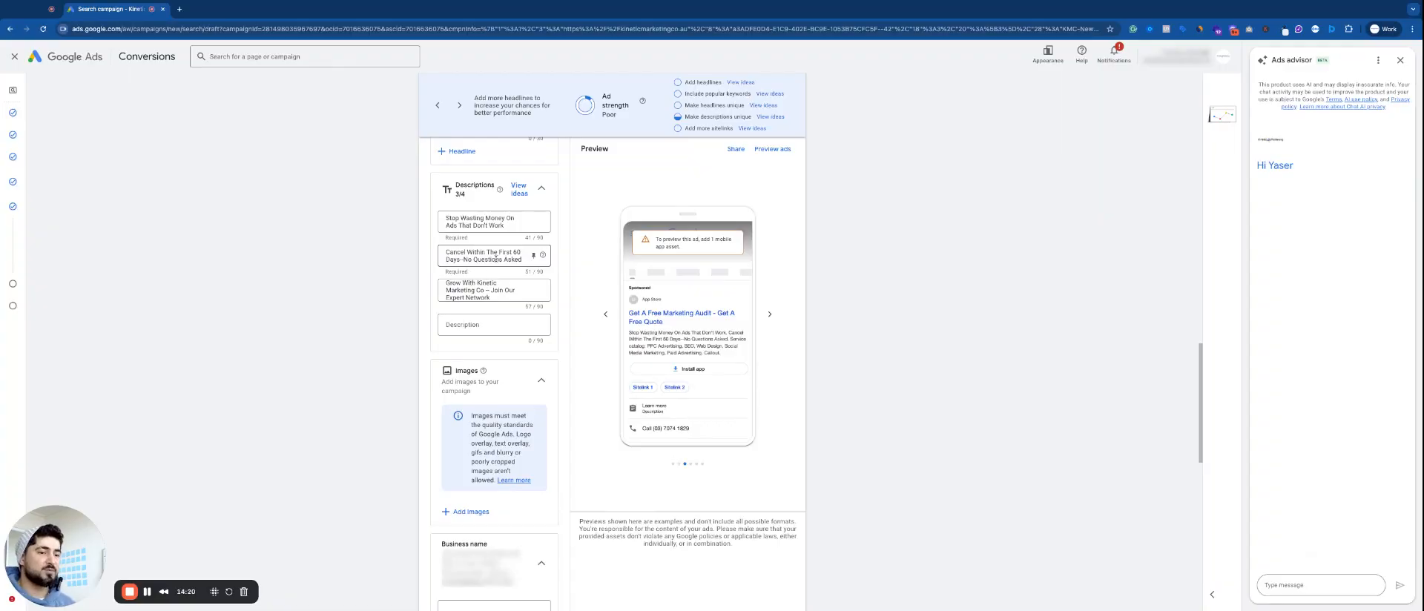
pyautogui.scroll(-1, 488, 259)
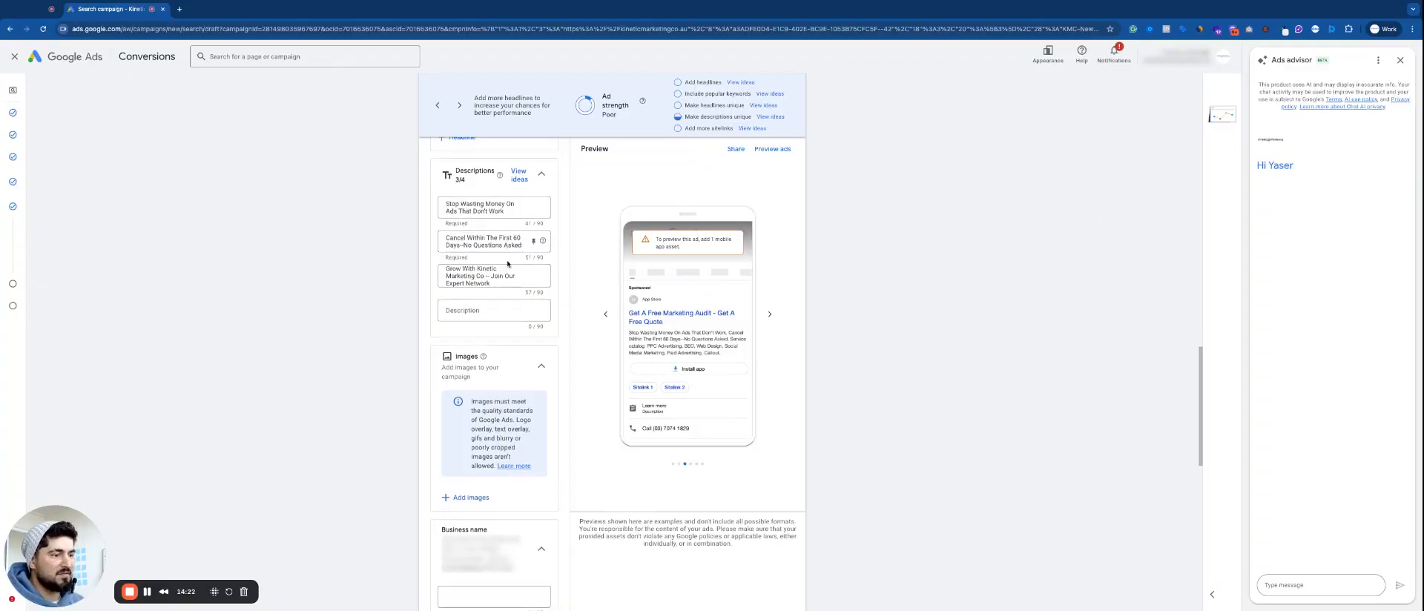
pyautogui.scroll(-5, 457, 398)
pyautogui.scroll(-2, 573, 414)
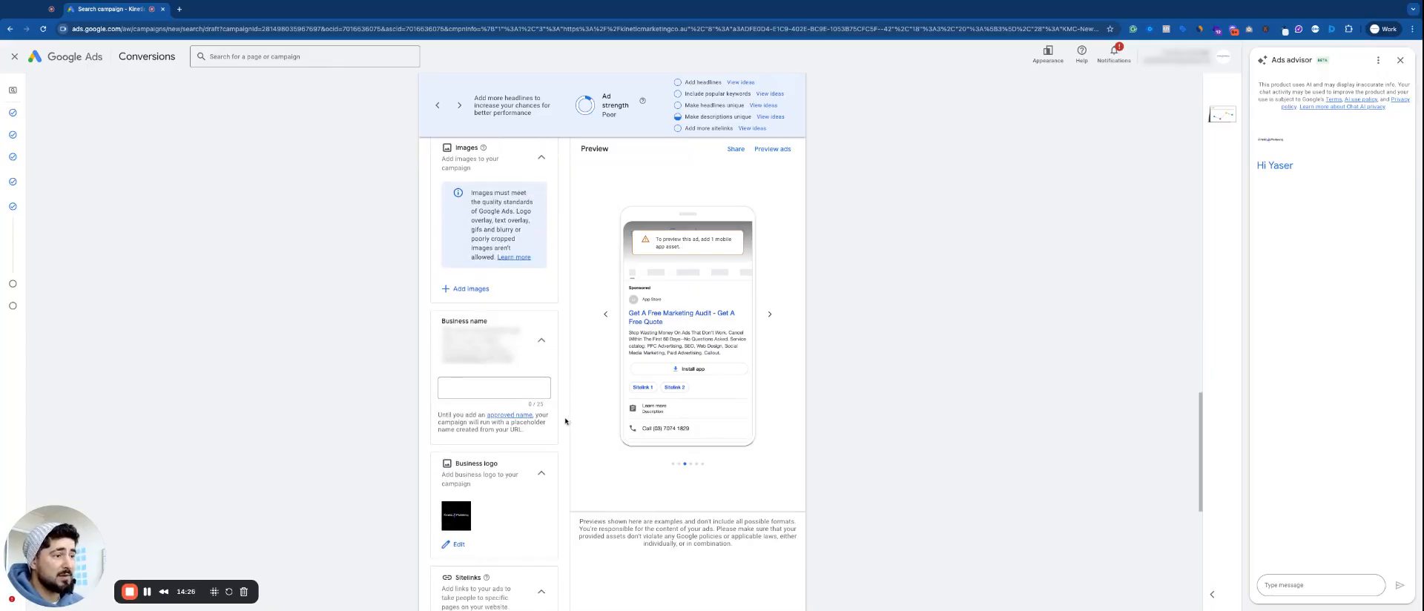
pyautogui.scroll(-3, 510, 439)
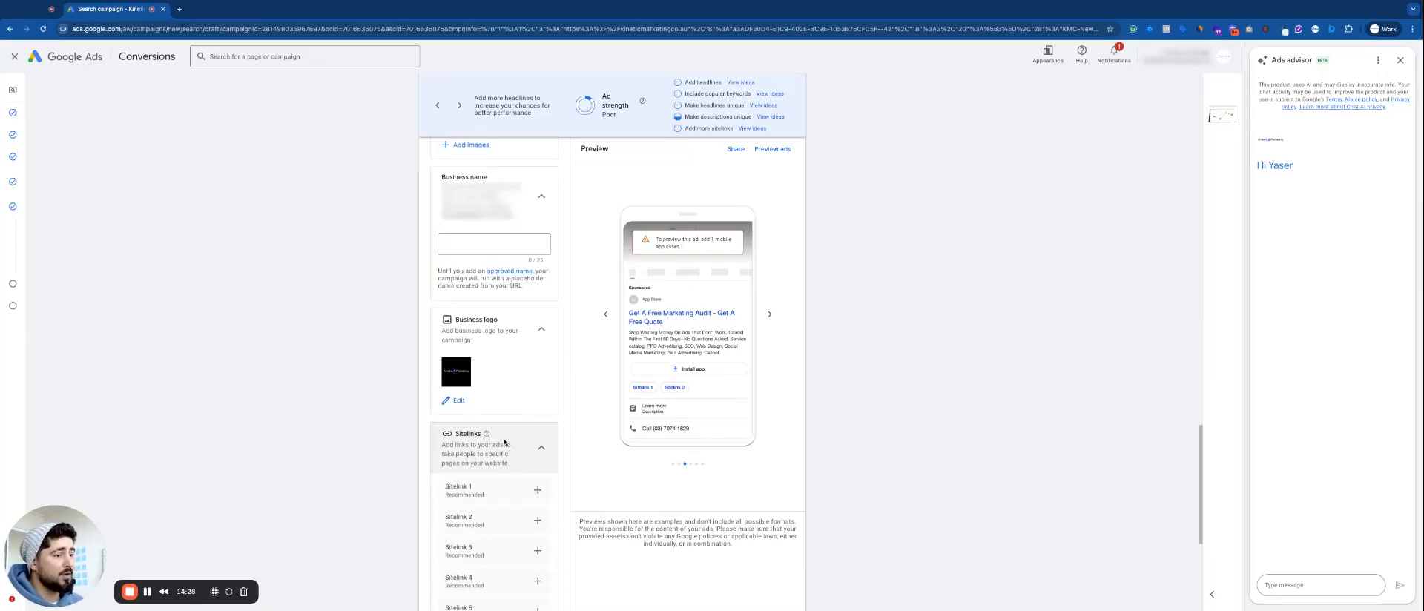
pyautogui.scroll(-4, 501, 412)
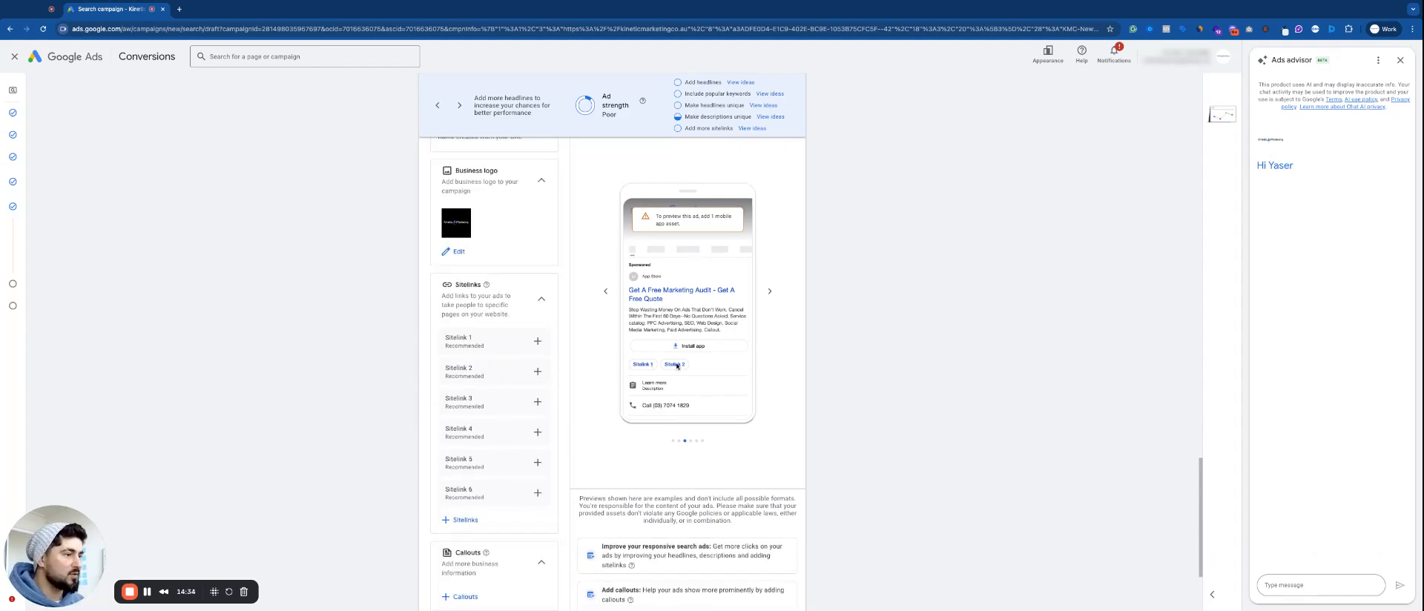
# Add the suggested Paid Ads Management sitelink to the campaign instead of creating a new one.
pyautogui.click(537, 340)
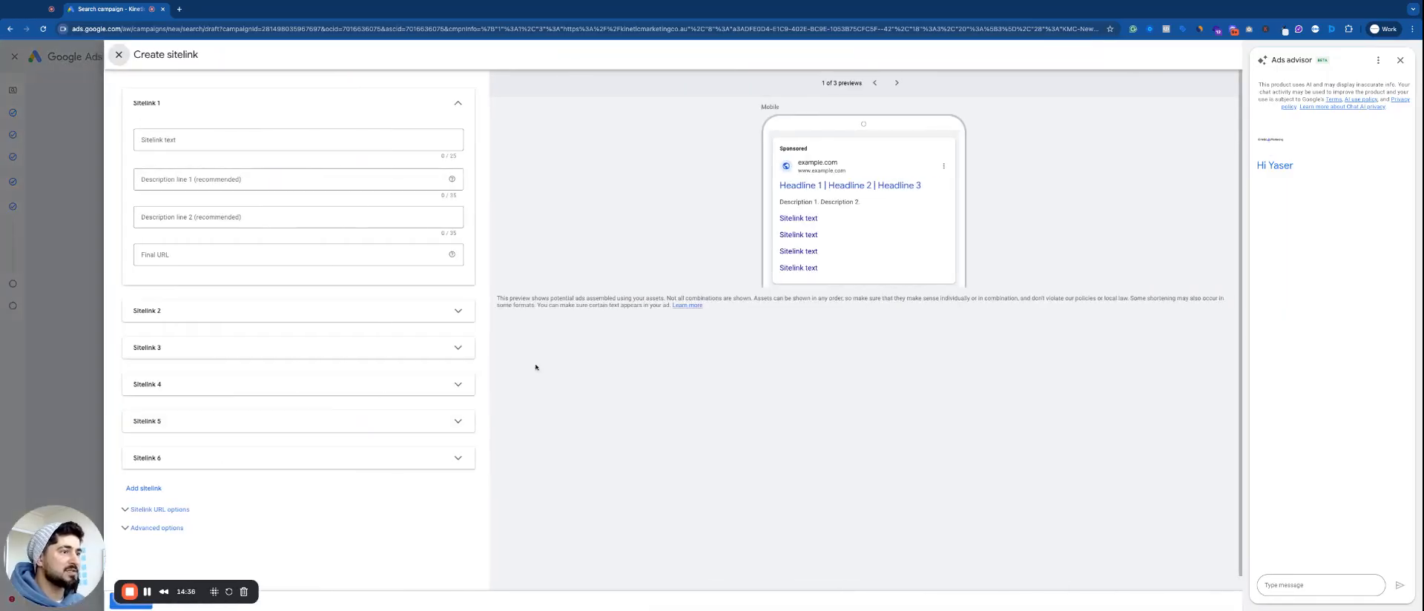
pyautogui.click(119, 55)
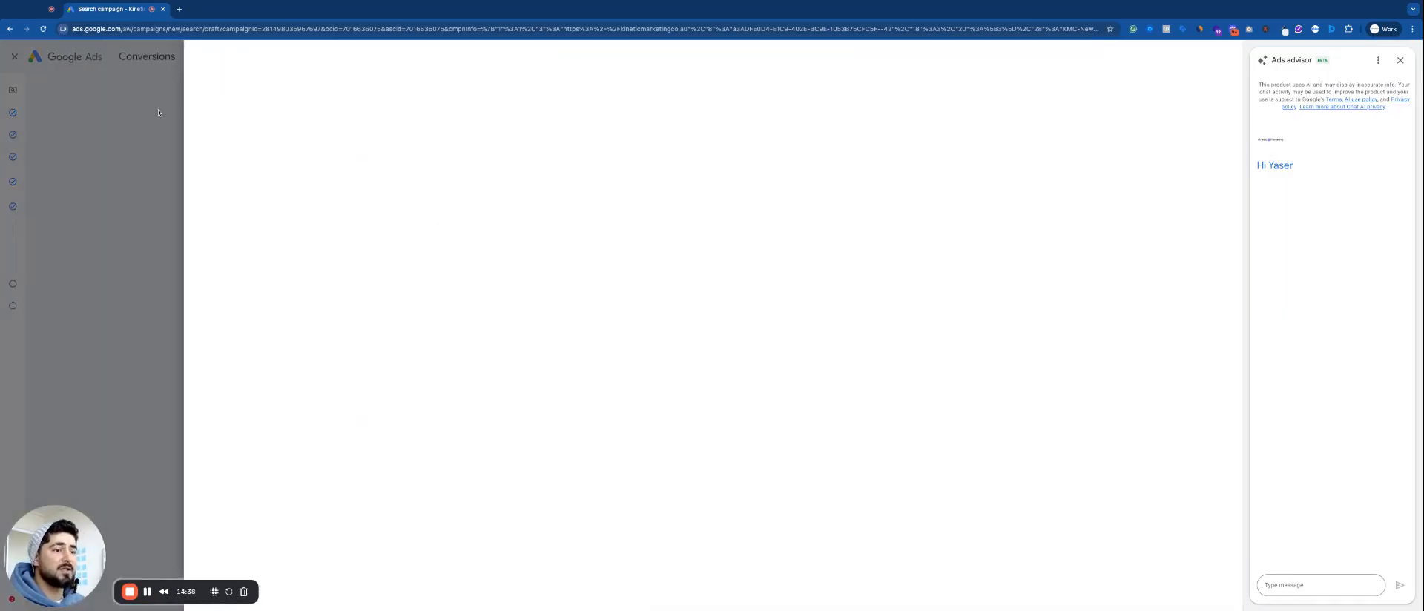
pyautogui.click(465, 519)
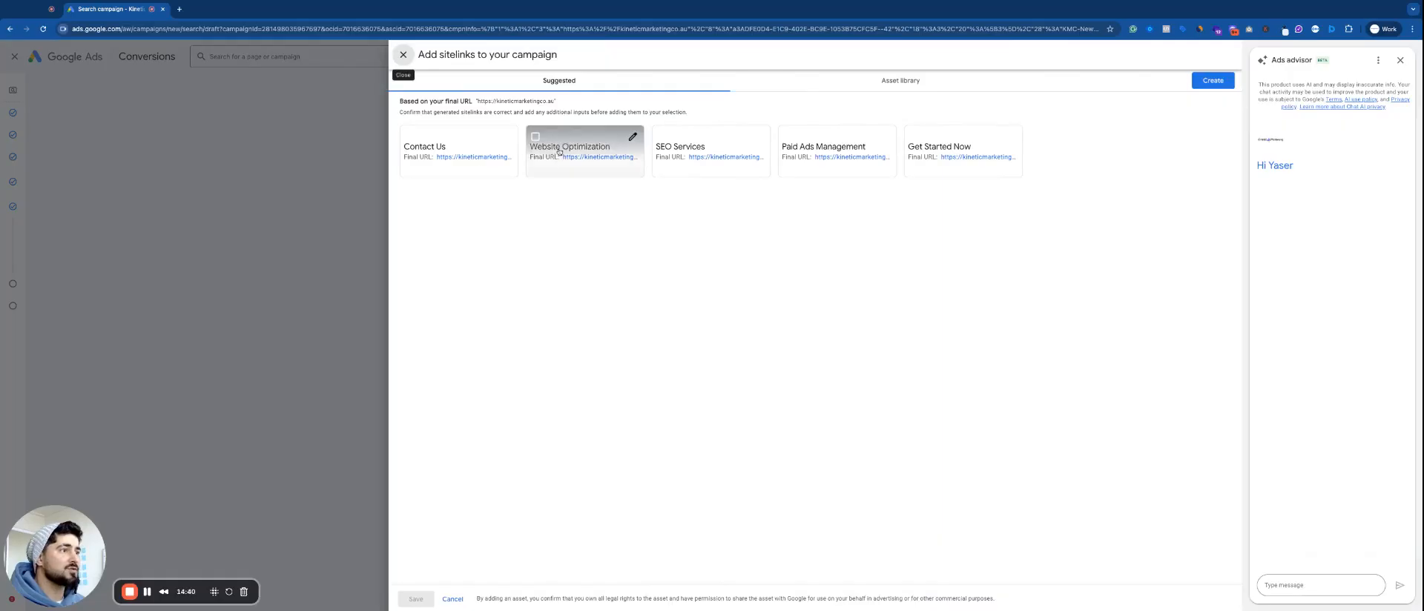
pyautogui.click(824, 148)
pyautogui.click(411, 593)
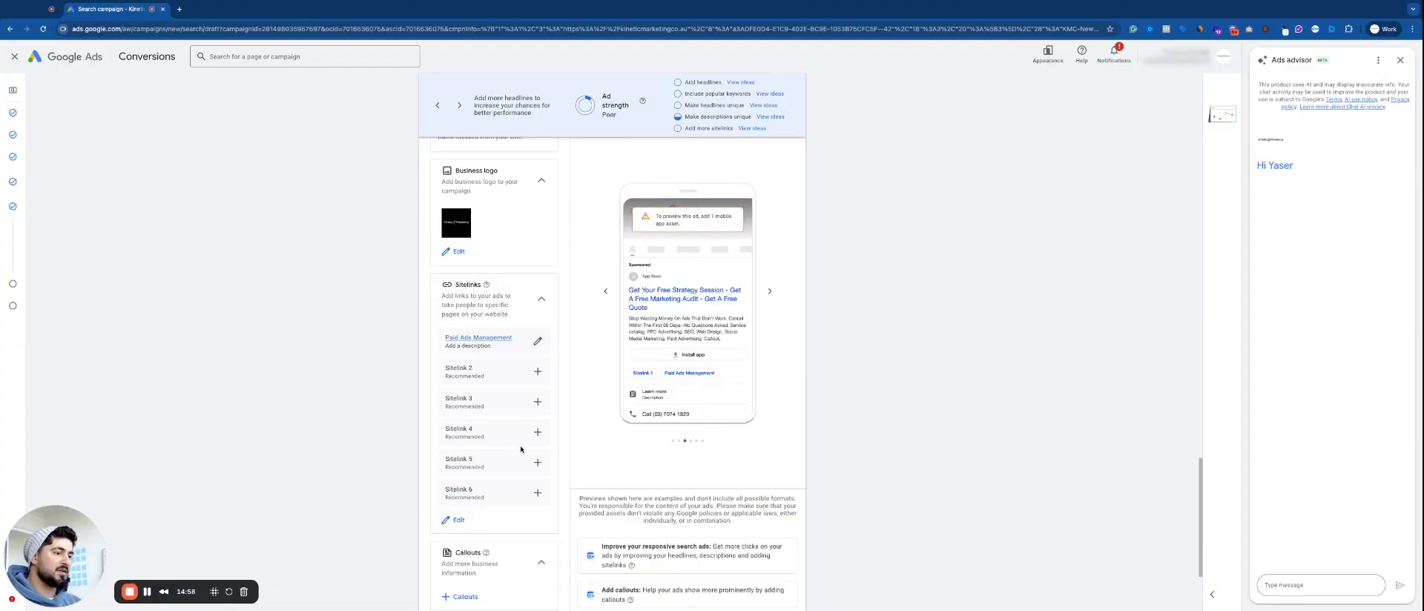
# Add the existing callout "First Month On Us Act Now" to the campaign.
pyautogui.scroll(-1, 518, 458)
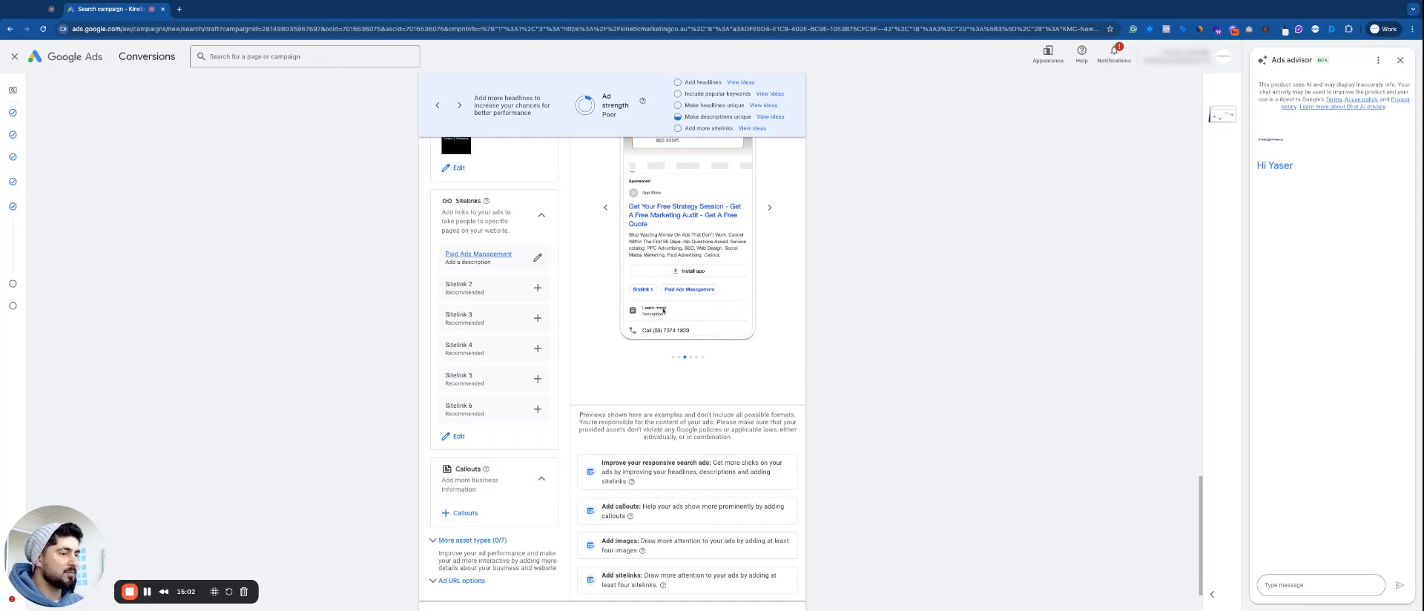
pyautogui.click(463, 513)
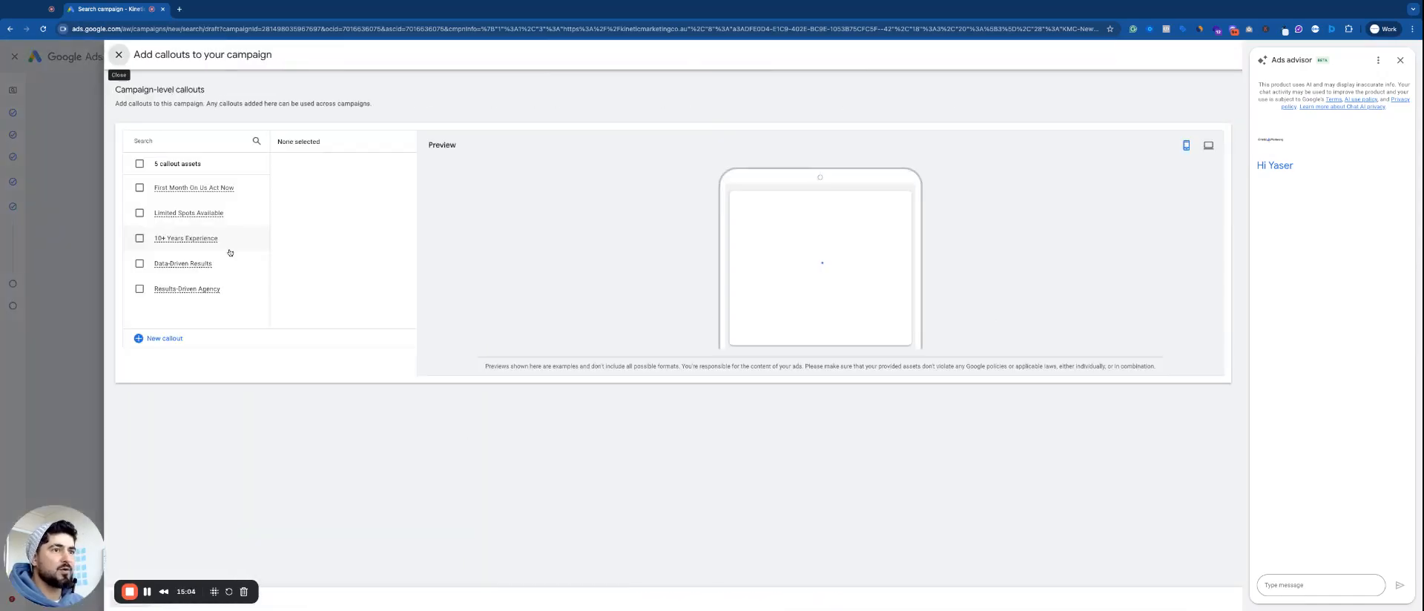
pyautogui.click(140, 188)
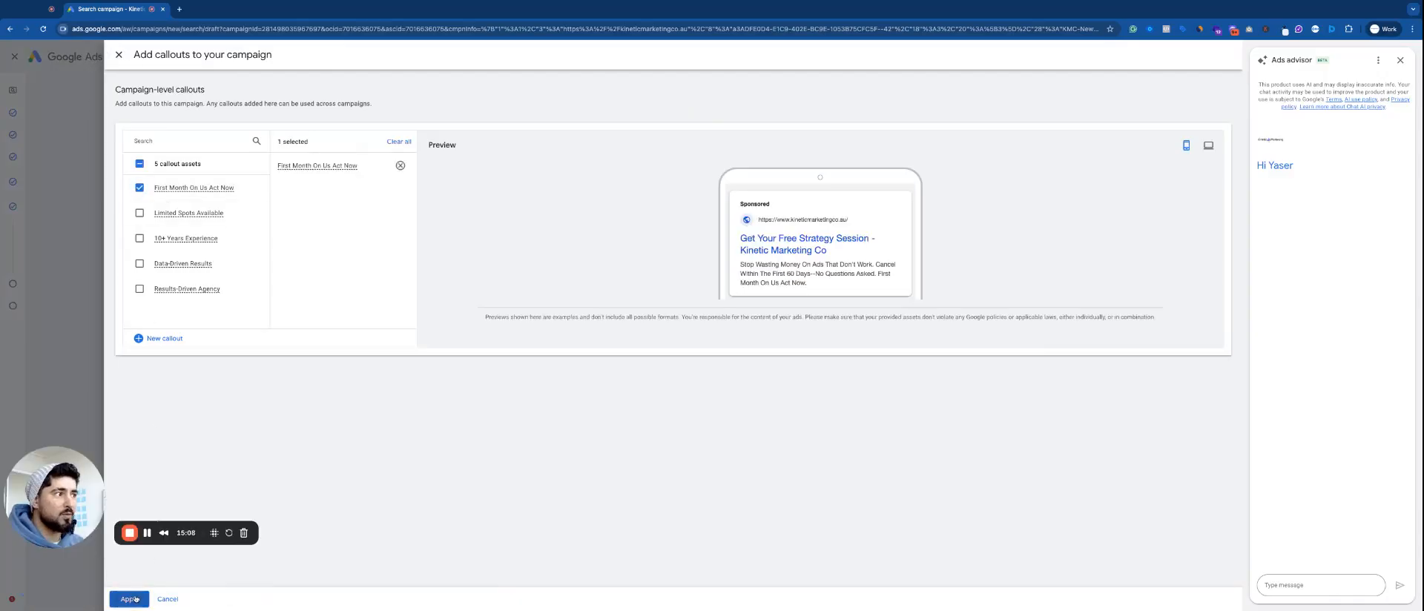
pyautogui.click(130, 599)
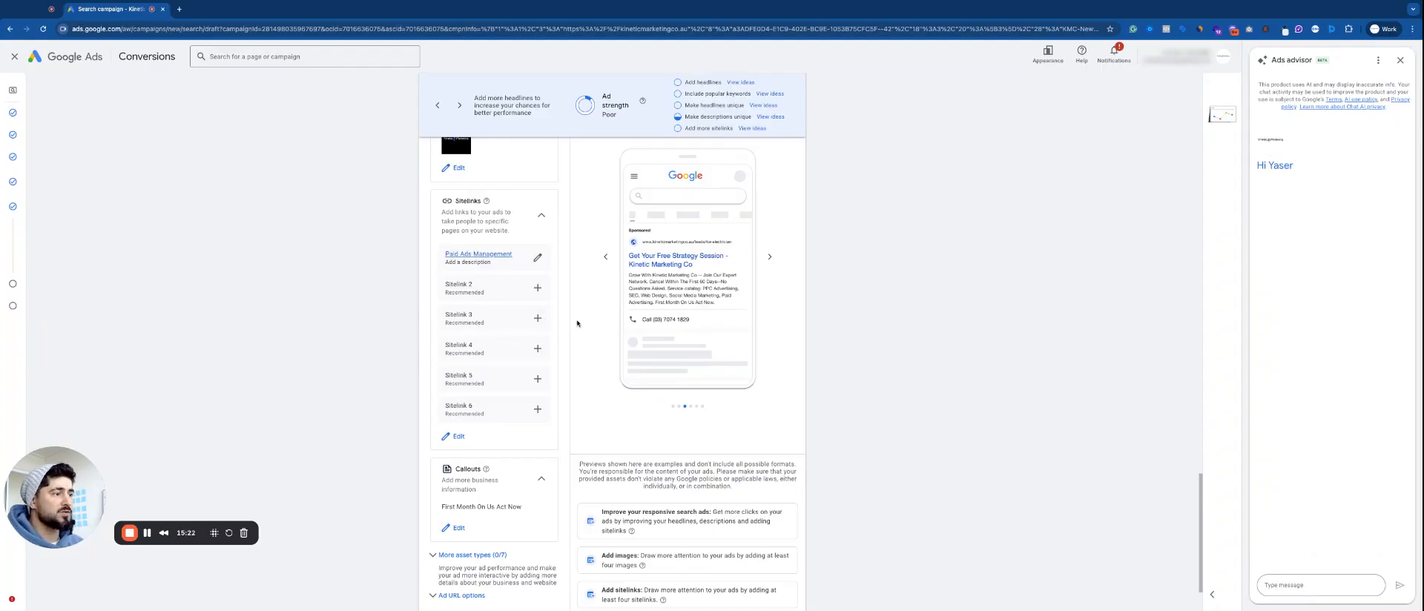
# Compare the ad preview variations and examine the additional asset types, including promotions, prices, messages, structured snippets, lead forms and apps.
pyautogui.scroll(-1, 571, 324)
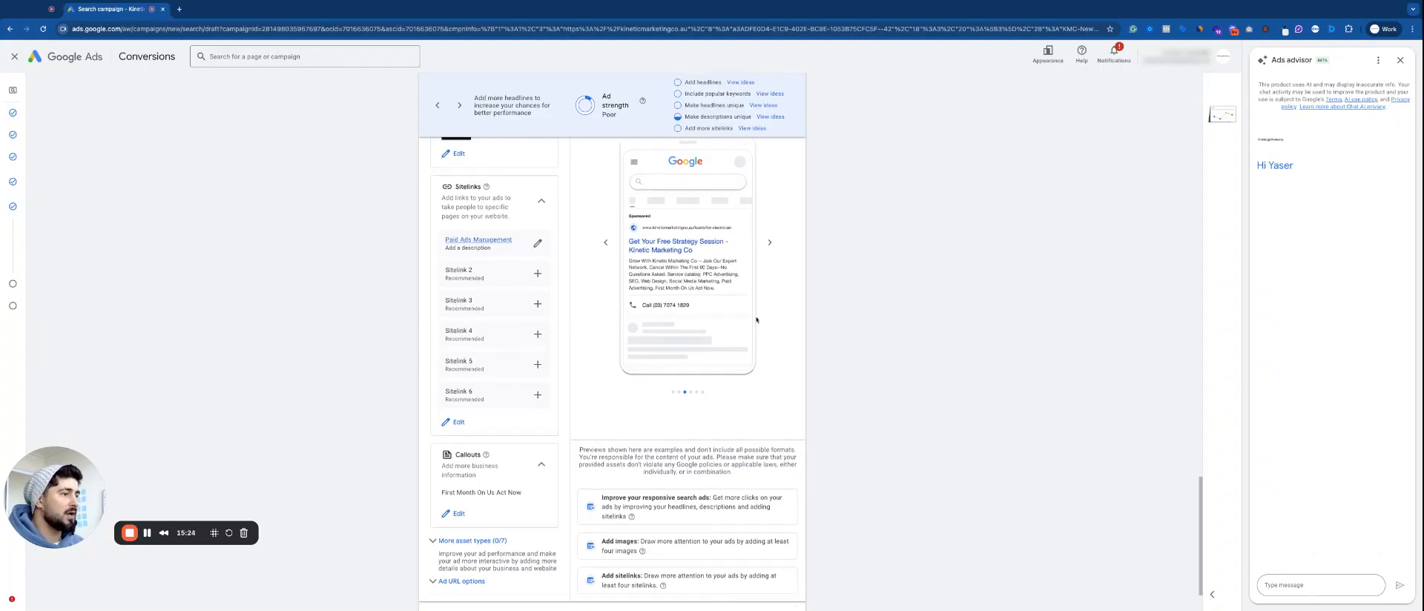
pyautogui.click(606, 244)
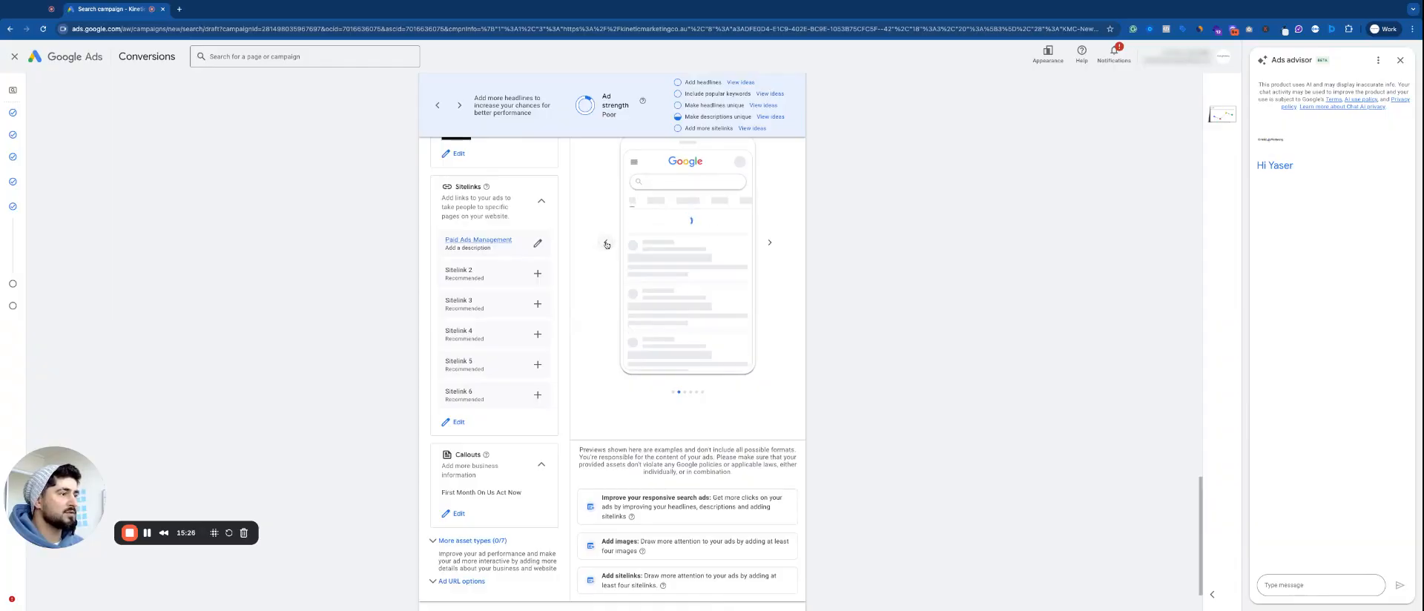
pyautogui.scroll(1, 539, 305)
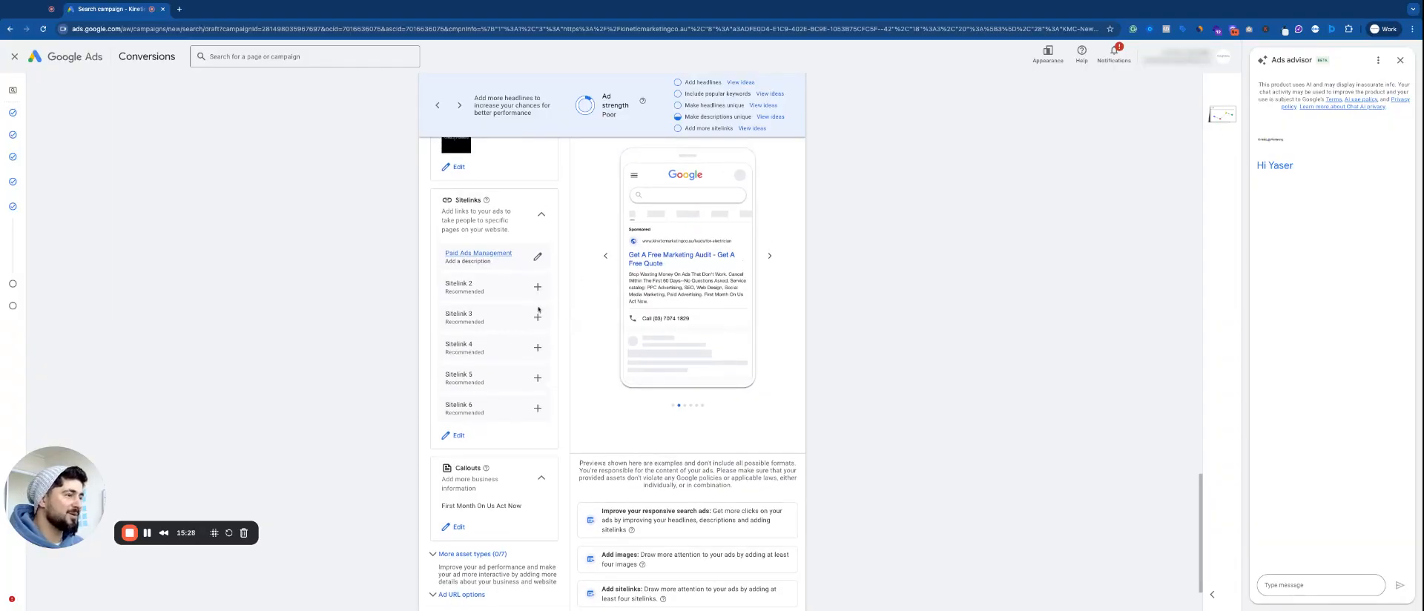
pyautogui.scroll(-5, 540, 315)
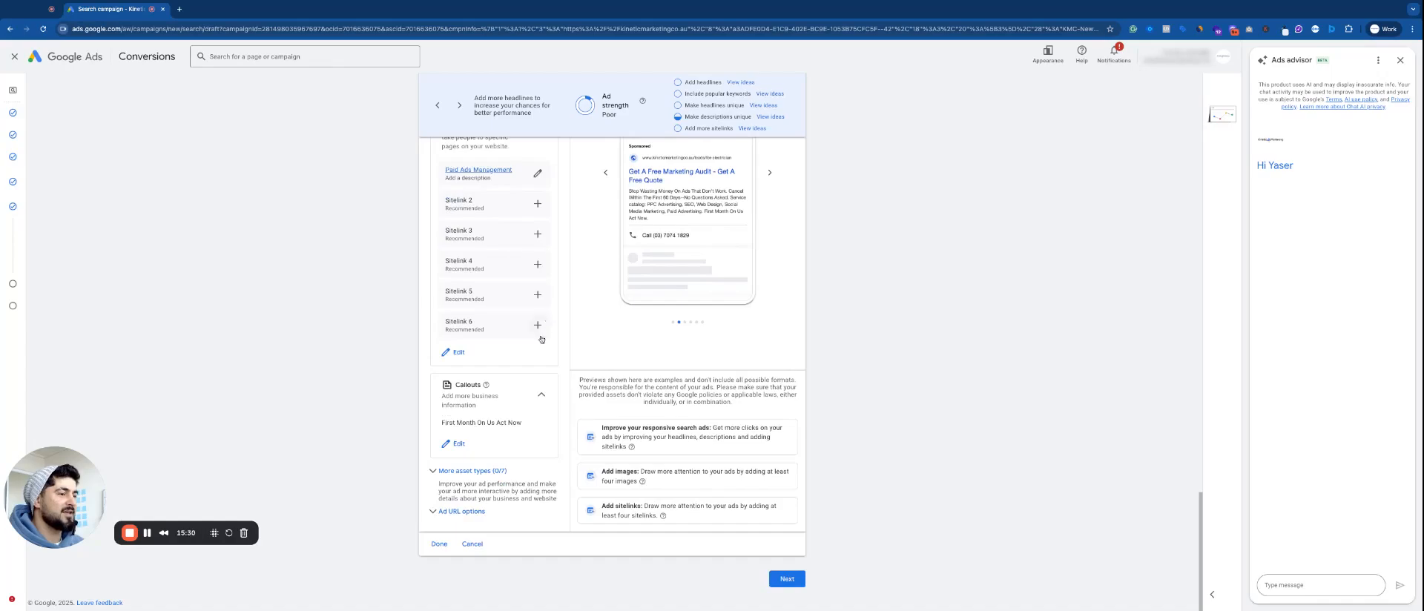
pyautogui.click(475, 471)
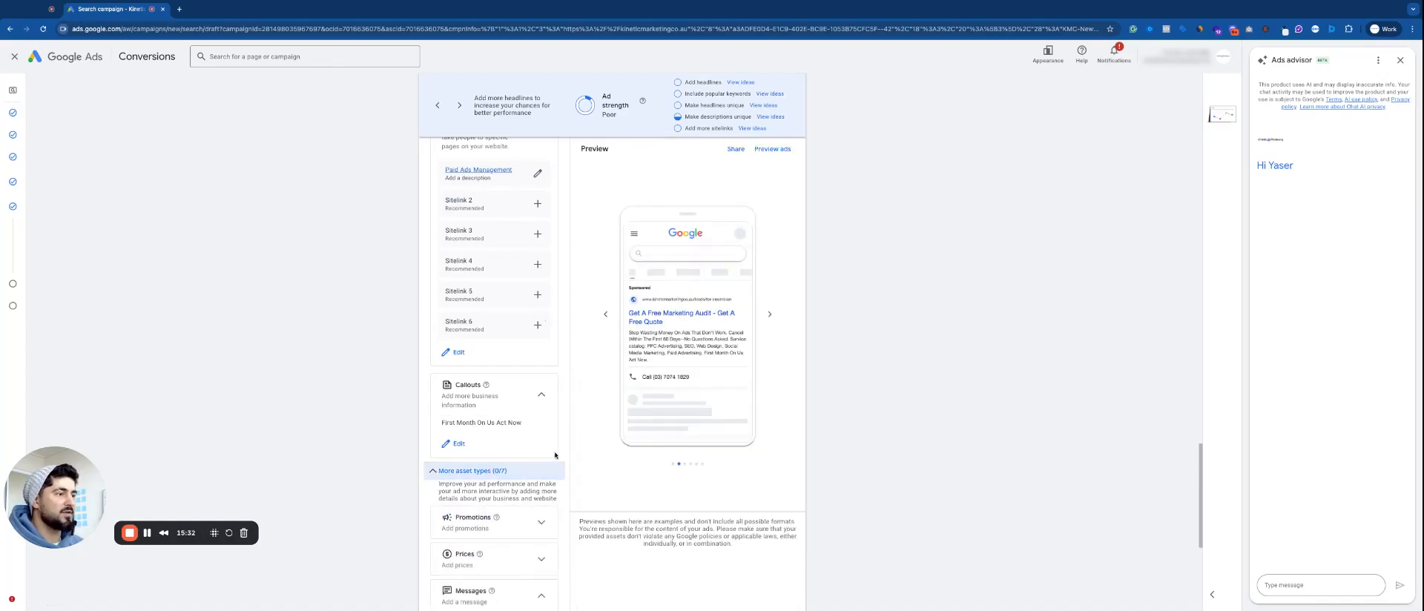
pyautogui.scroll(-6, 554, 456)
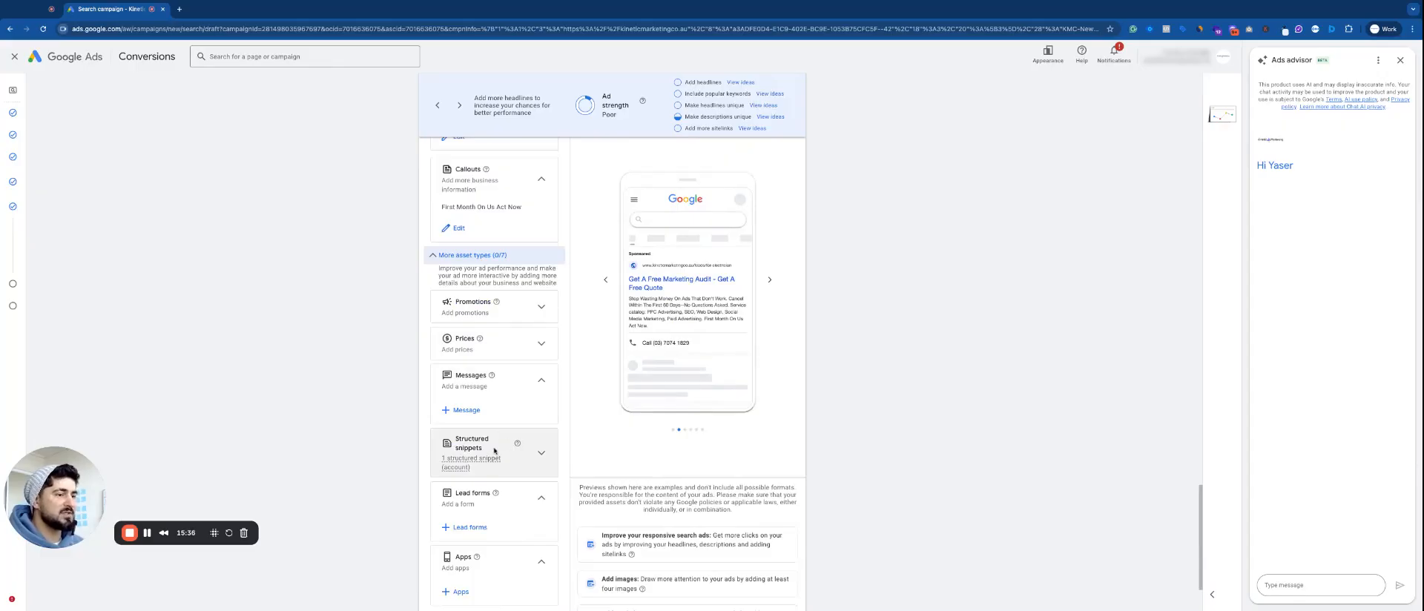
pyautogui.moveTo(519, 445)
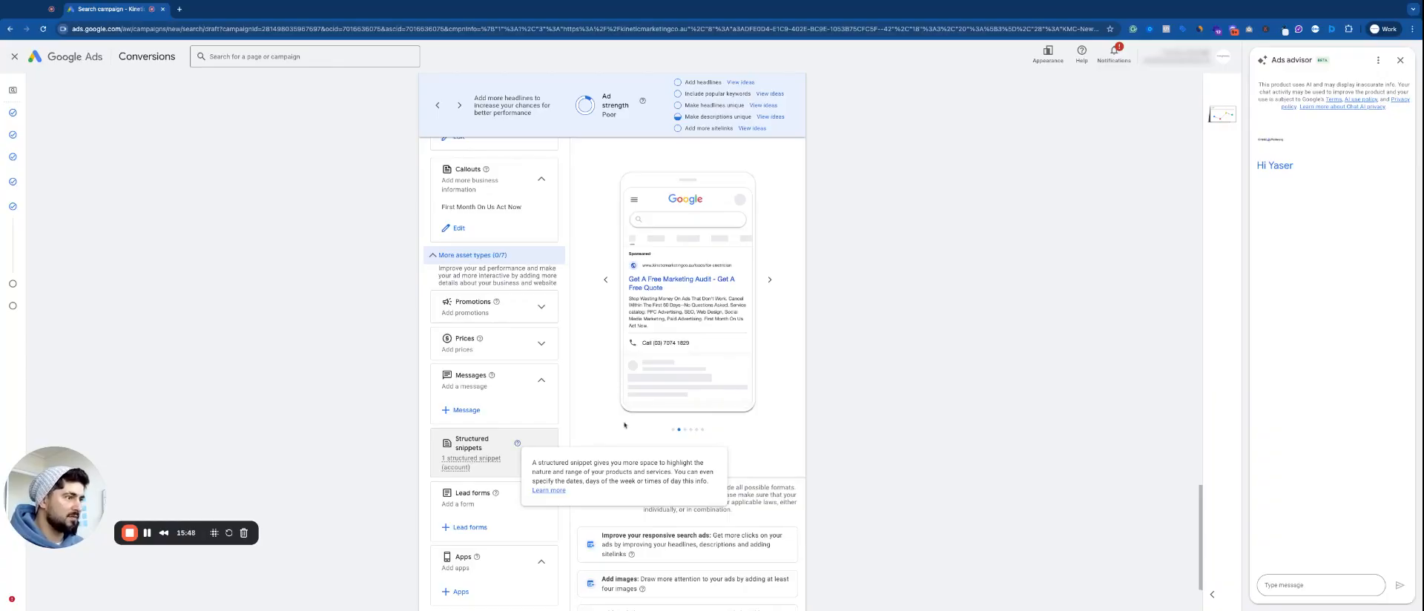
pyautogui.click(770, 279)
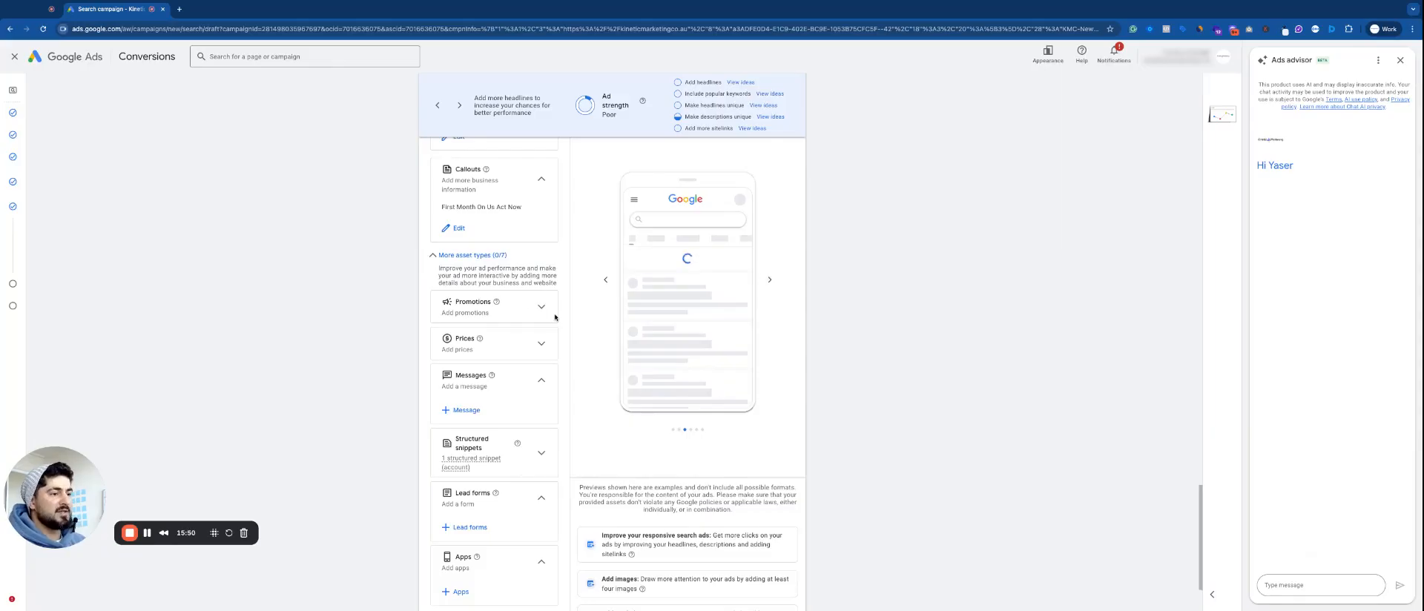
pyautogui.scroll(-1, 506, 341)
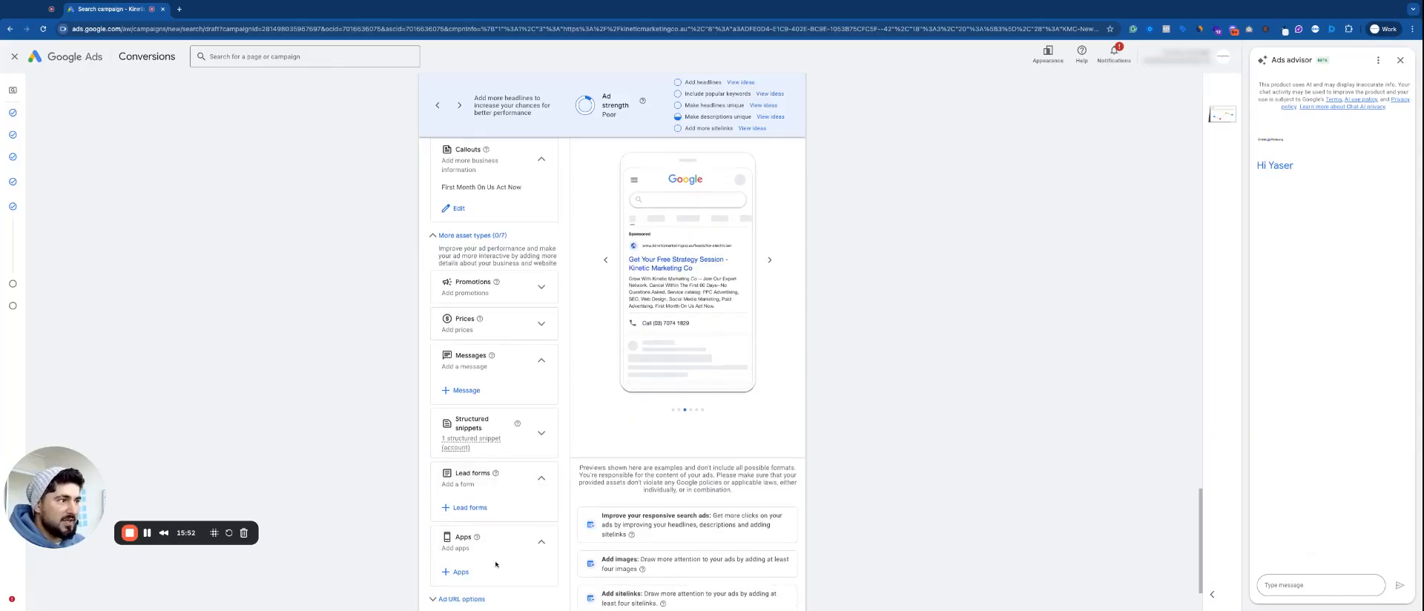
pyautogui.click(605, 259)
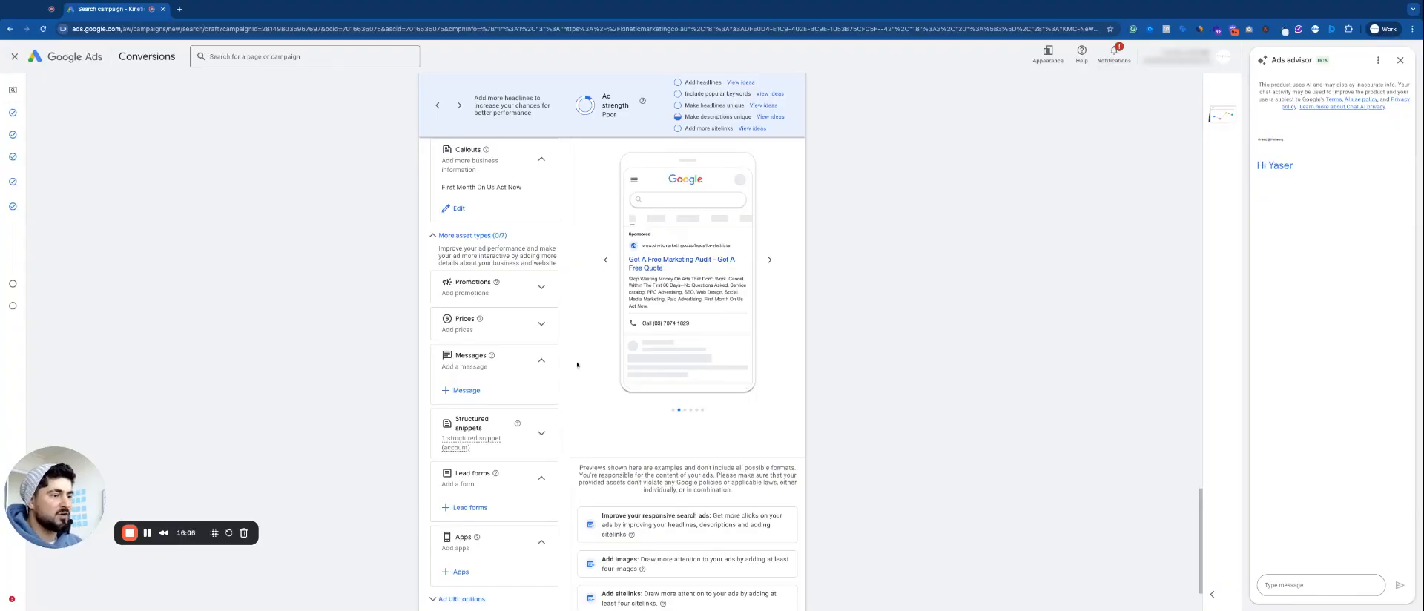
pyautogui.scroll(-1, 478, 418)
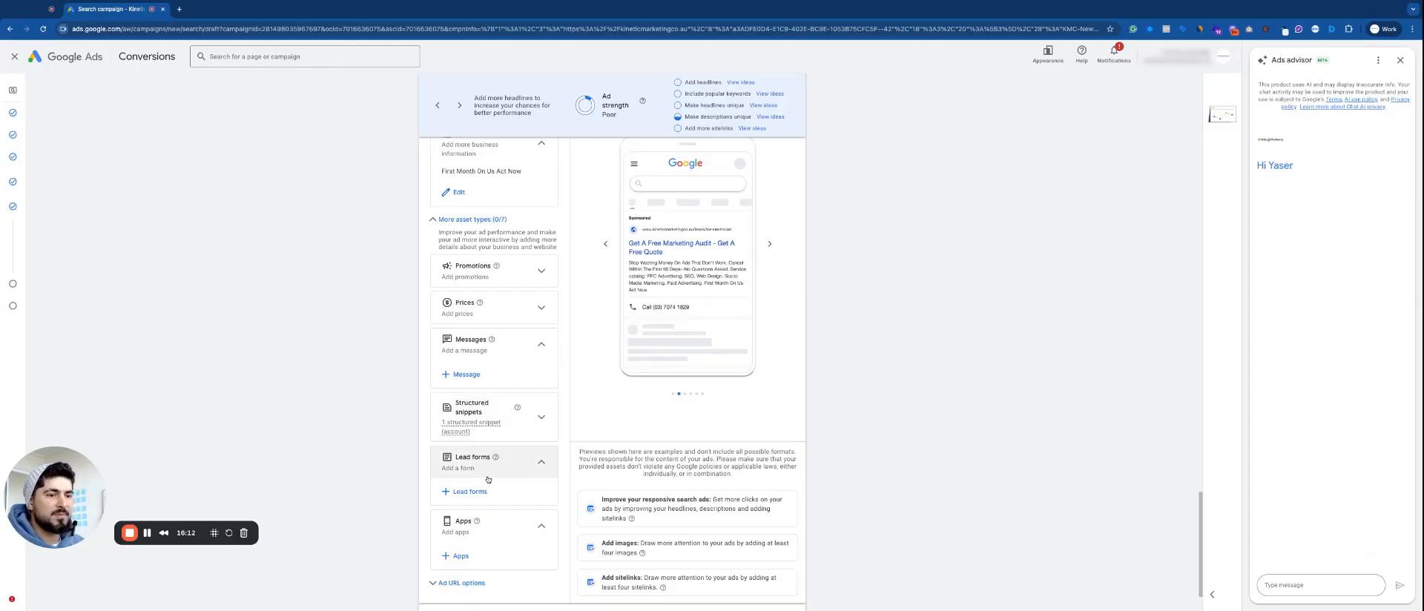
pyautogui.scroll(-1, 488, 477)
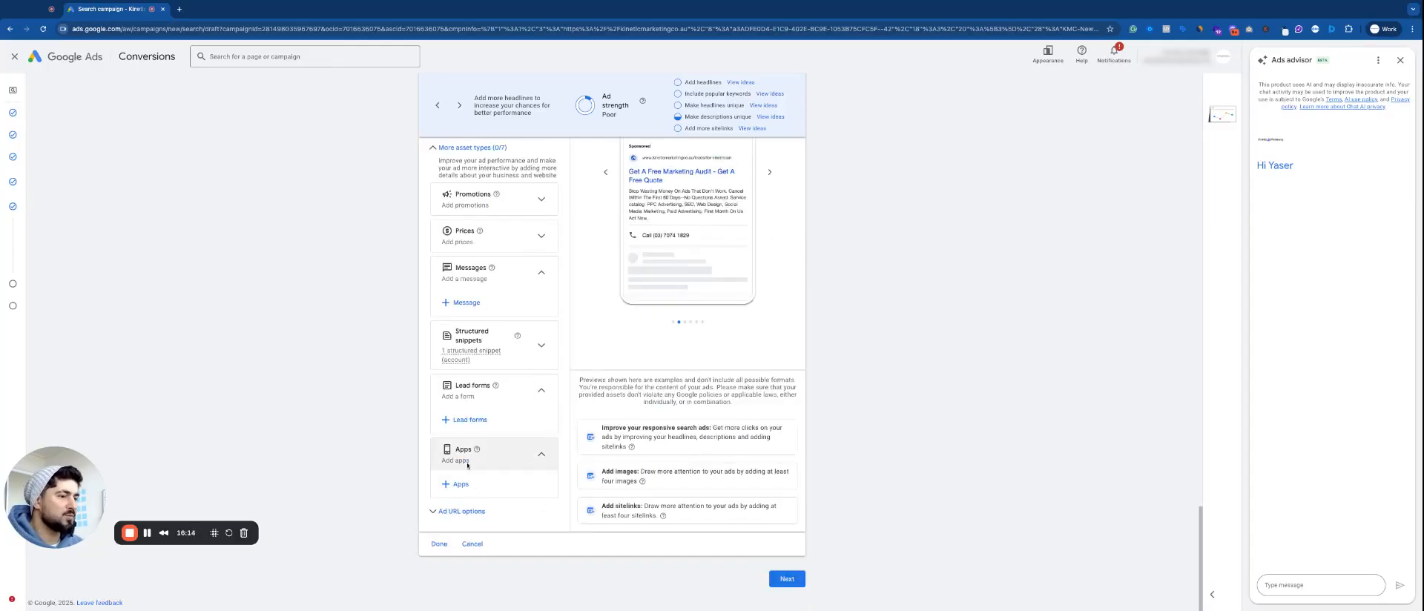
# Finish editing the ad and continue to the campaign's Budget page.
pyautogui.click(439, 544)
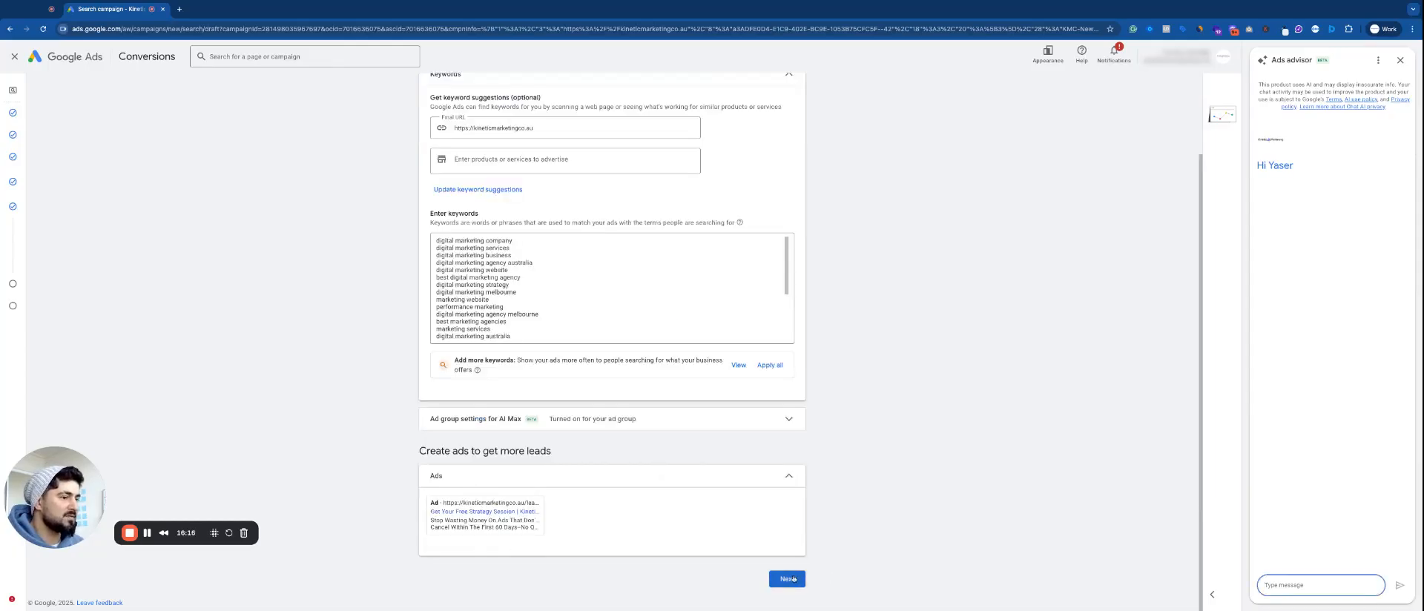
pyautogui.moveTo(531, 506)
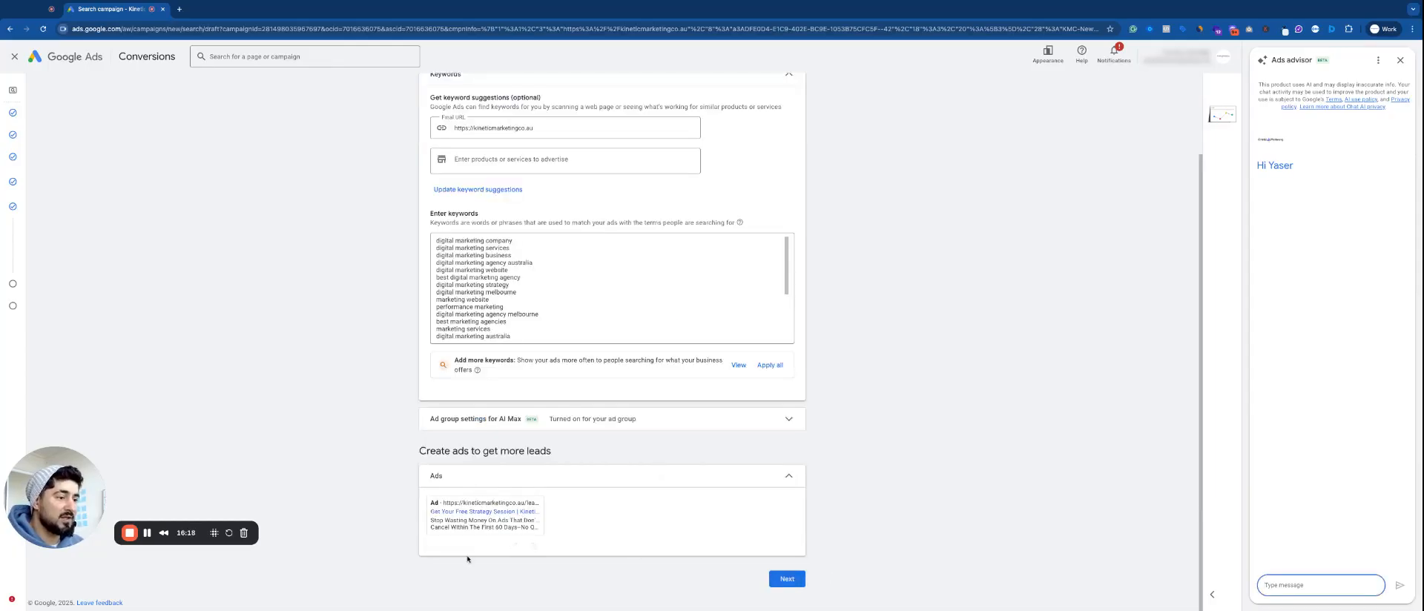
pyautogui.click(786, 579)
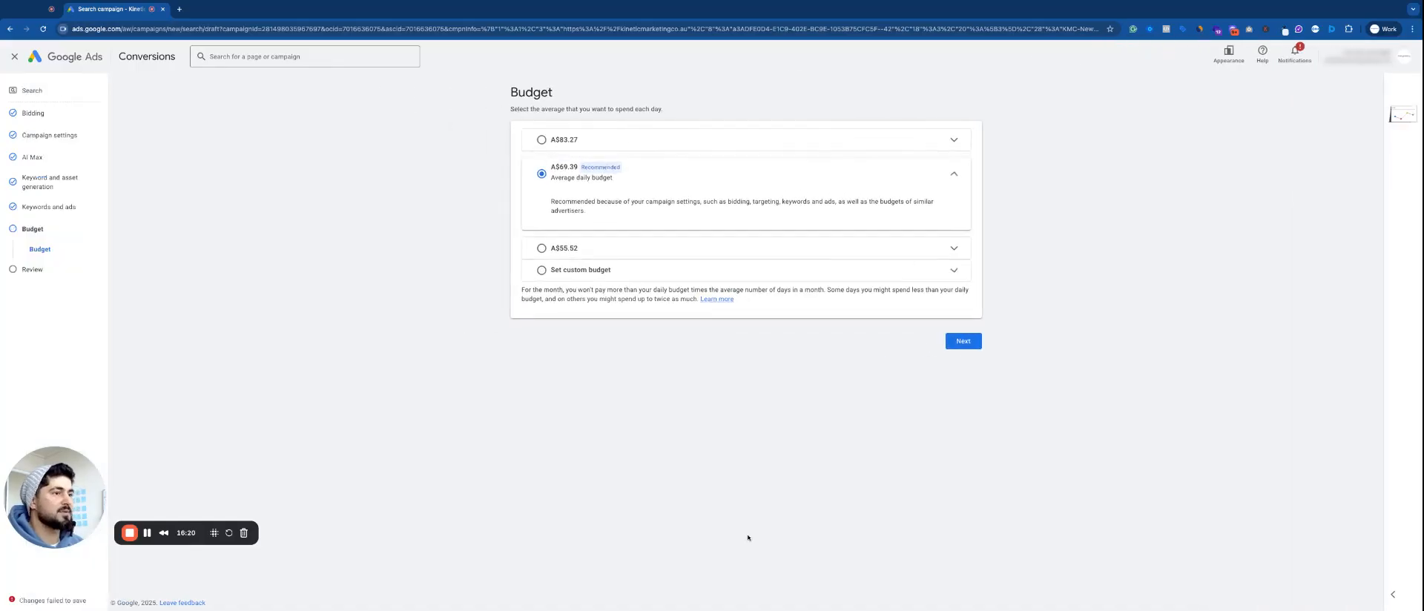
# Set a custom average daily budget of A$10.00 for the campaign and continue to the Review page.
pyautogui.click(594, 270)
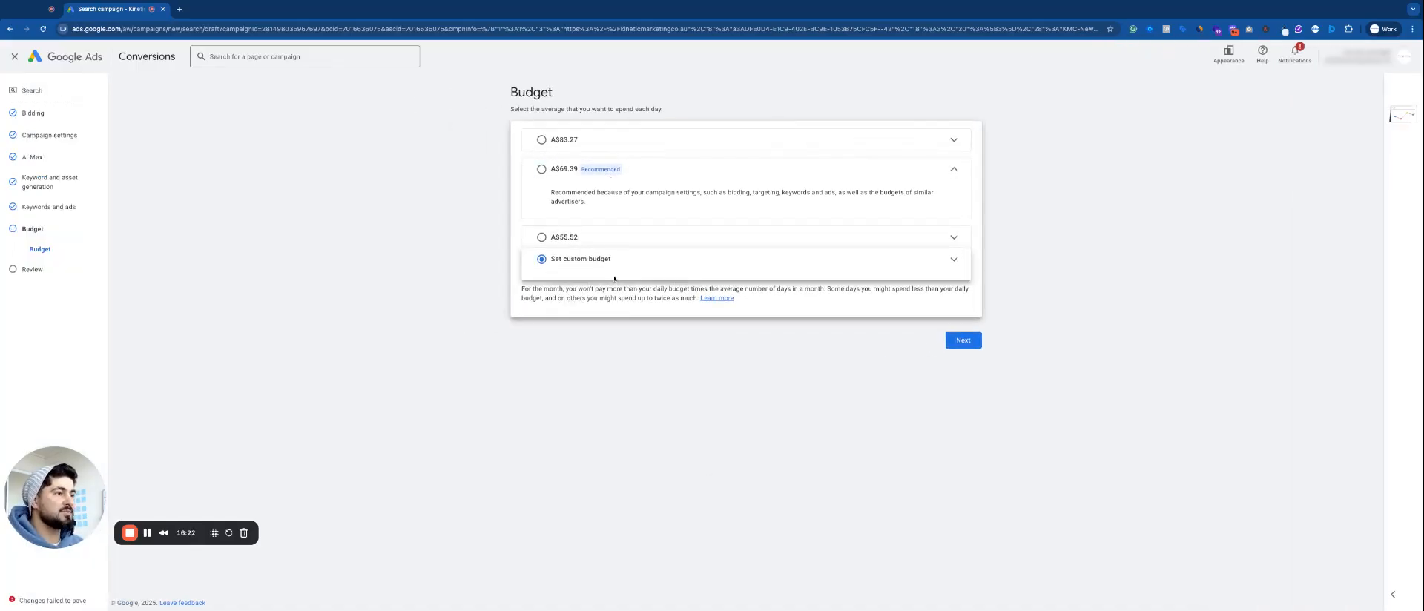
pyautogui.click(571, 140)
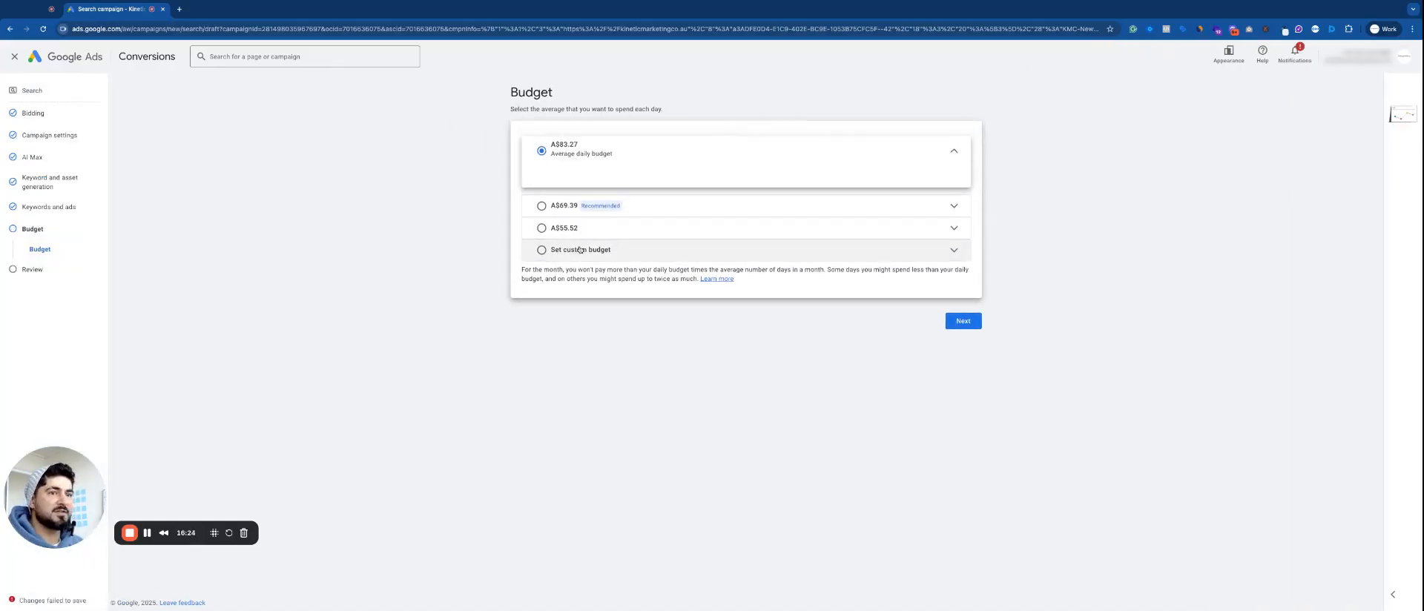
pyautogui.click(608, 214)
pyautogui.click(606, 254)
pyautogui.doubleClick(607, 255)
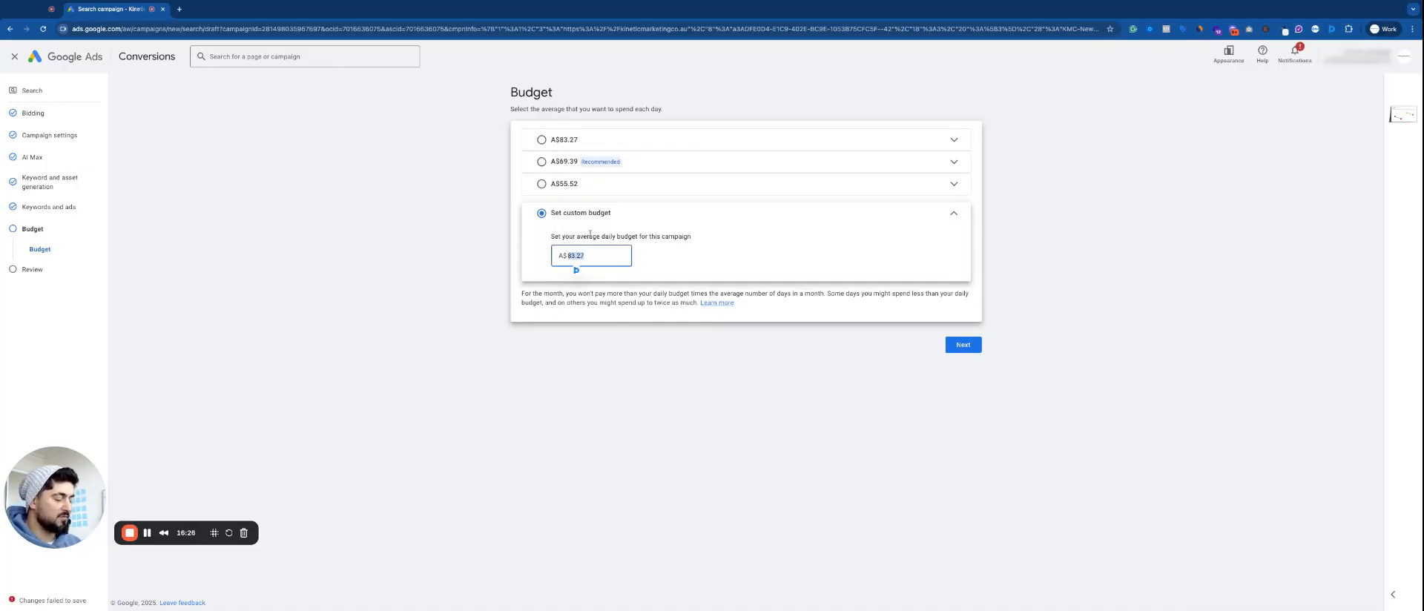
pyautogui.write('10')
pyautogui.click(676, 373)
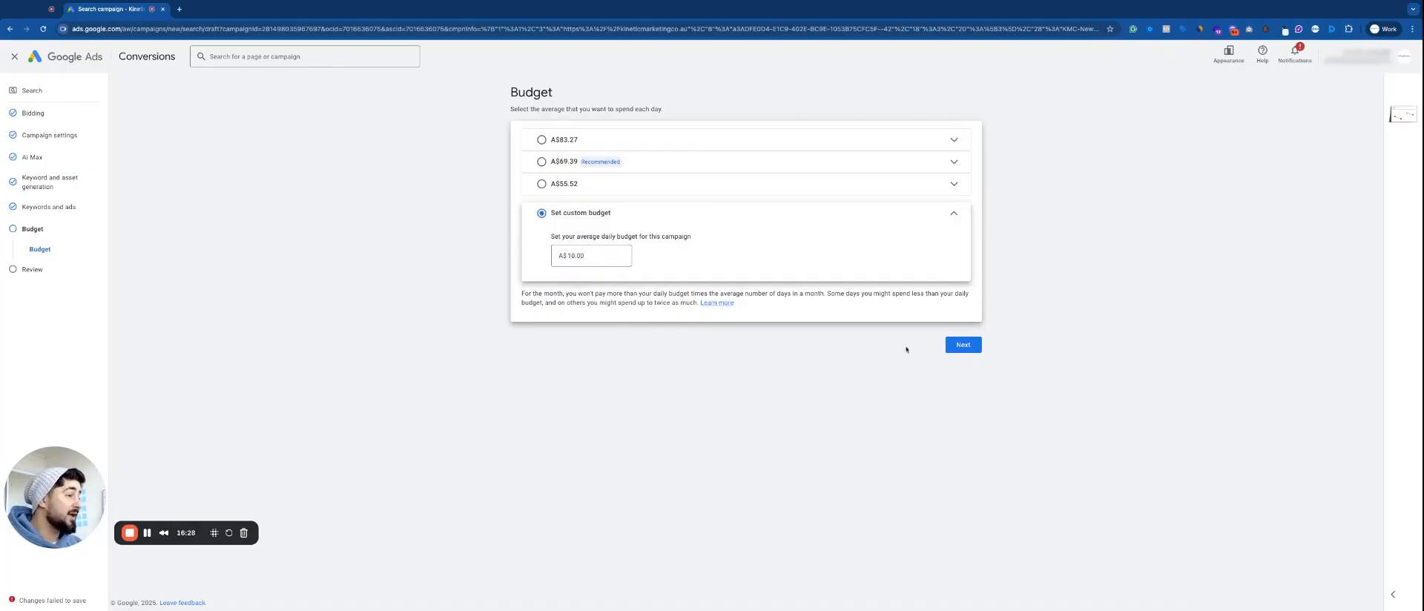
pyautogui.click(950, 346)
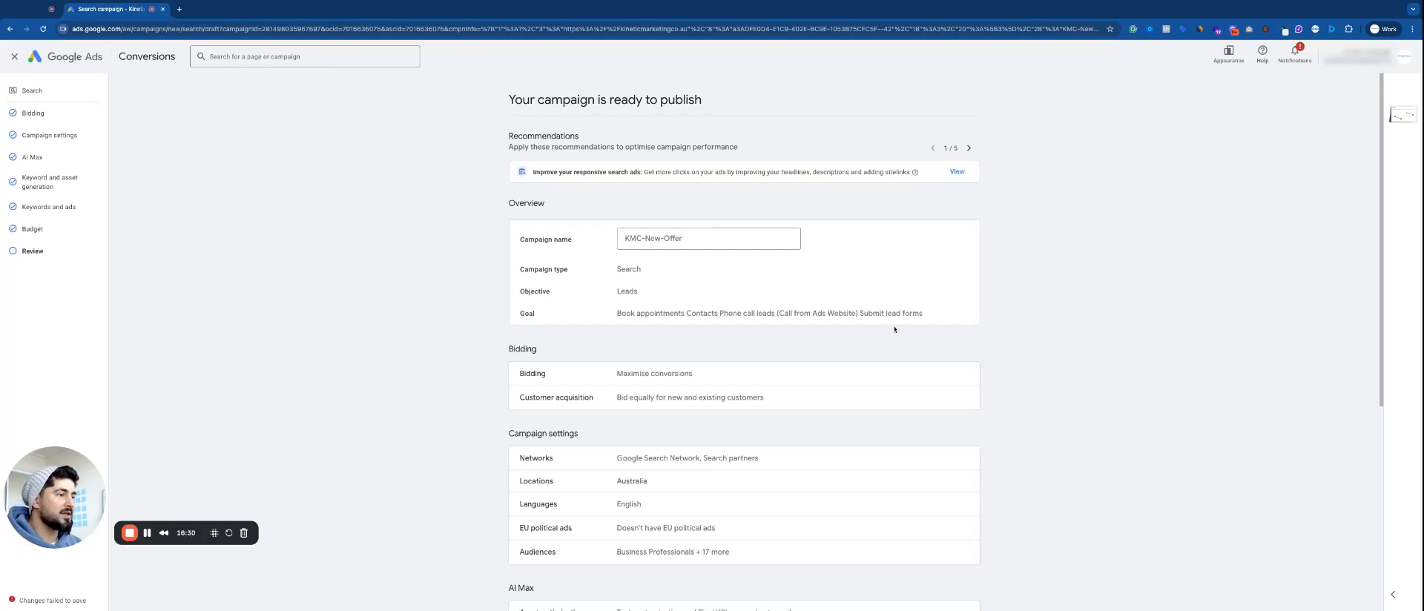
# Examine the campaign review summary, including the overview, bidding, campaign settings, AI Max, keywords and ads, and budget.
pyautogui.scroll(-1, 802, 314)
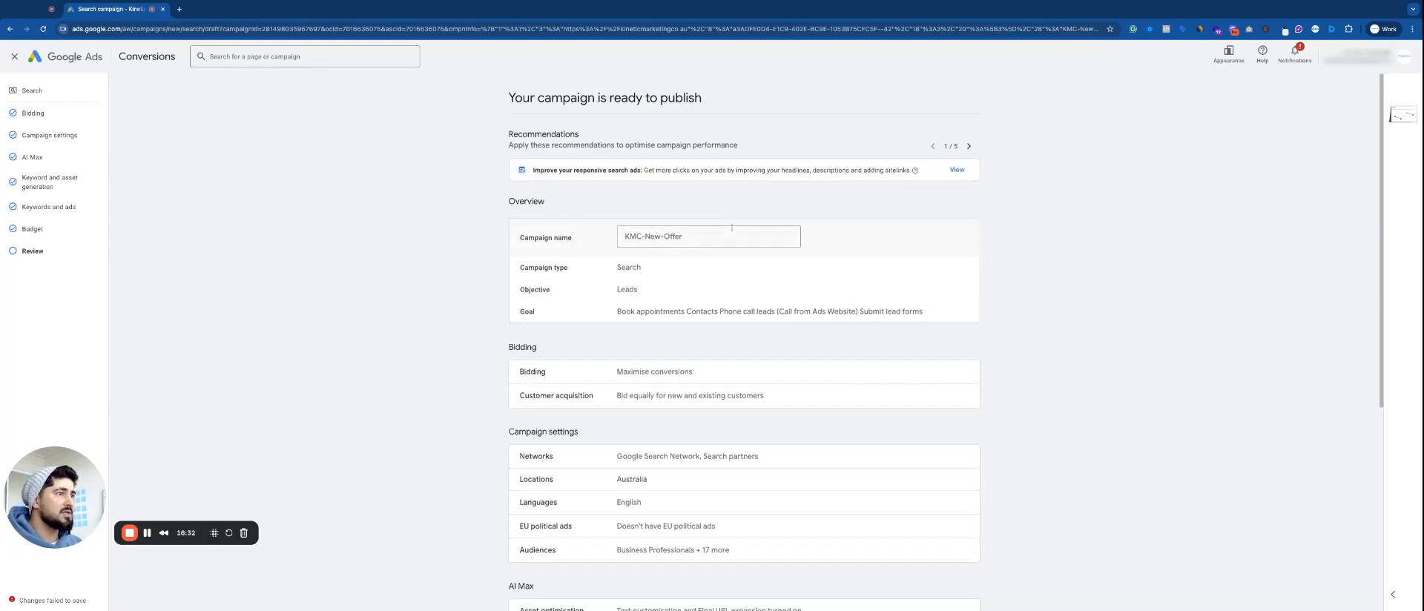
pyautogui.moveTo(514, 99); pyautogui.dragTo(731, 99)
pyautogui.click(740, 134)
pyautogui.scroll(-5, 742, 148)
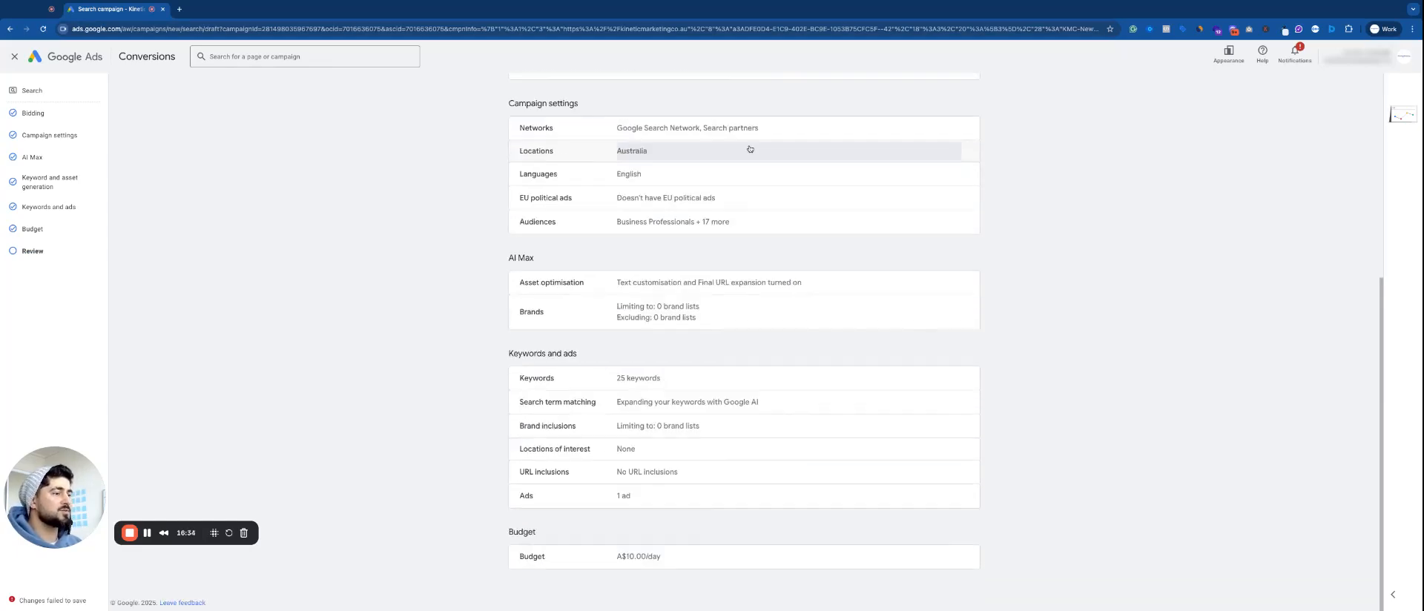
pyautogui.scroll(4, 749, 503)
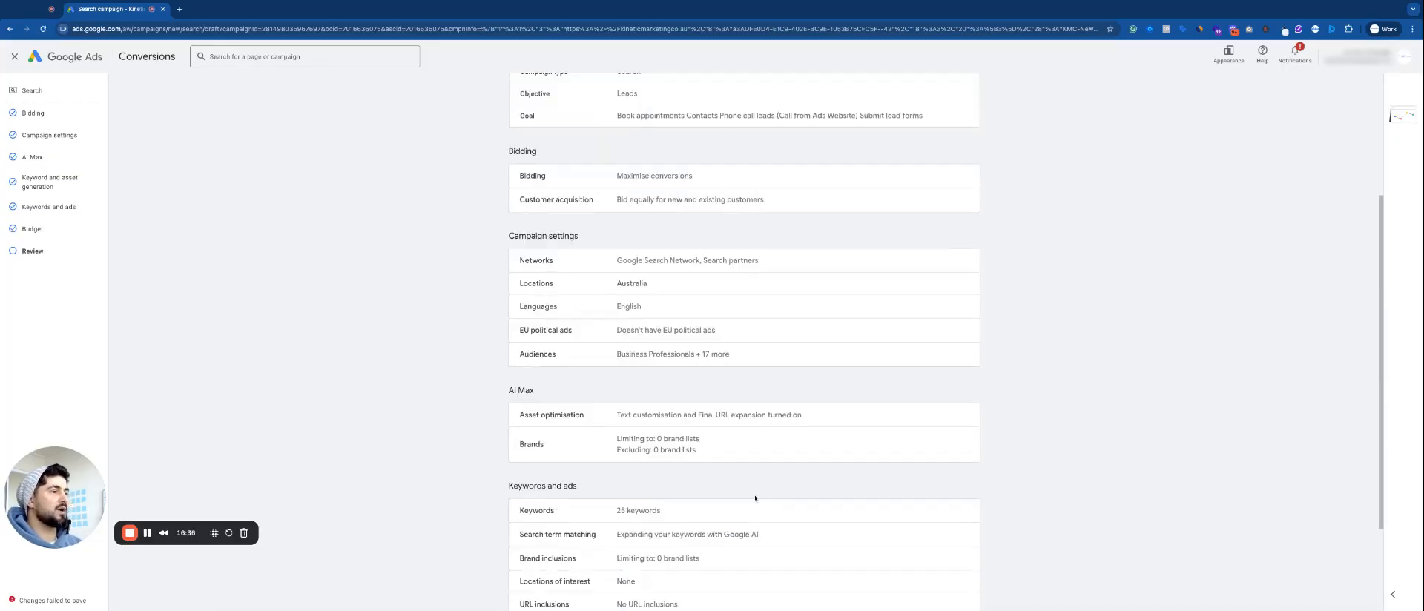
pyautogui.scroll(2, 772, 453)
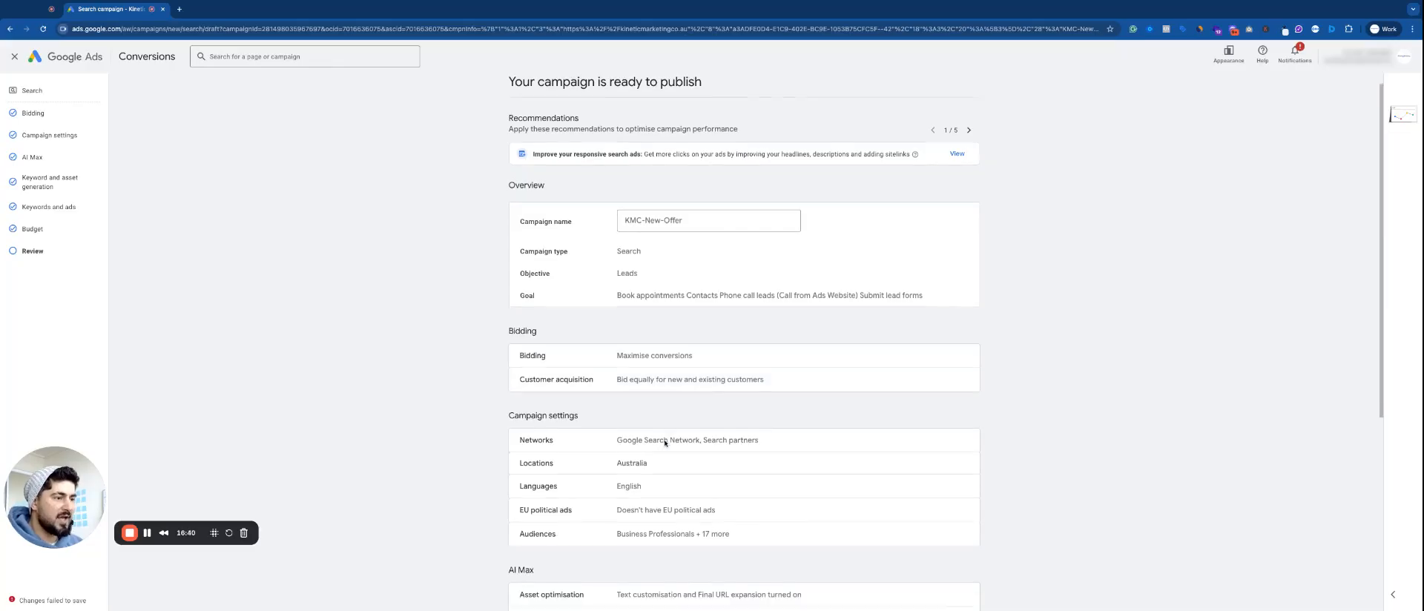
pyautogui.scroll(-3, 661, 441)
pyautogui.scroll(-3, 588, 454)
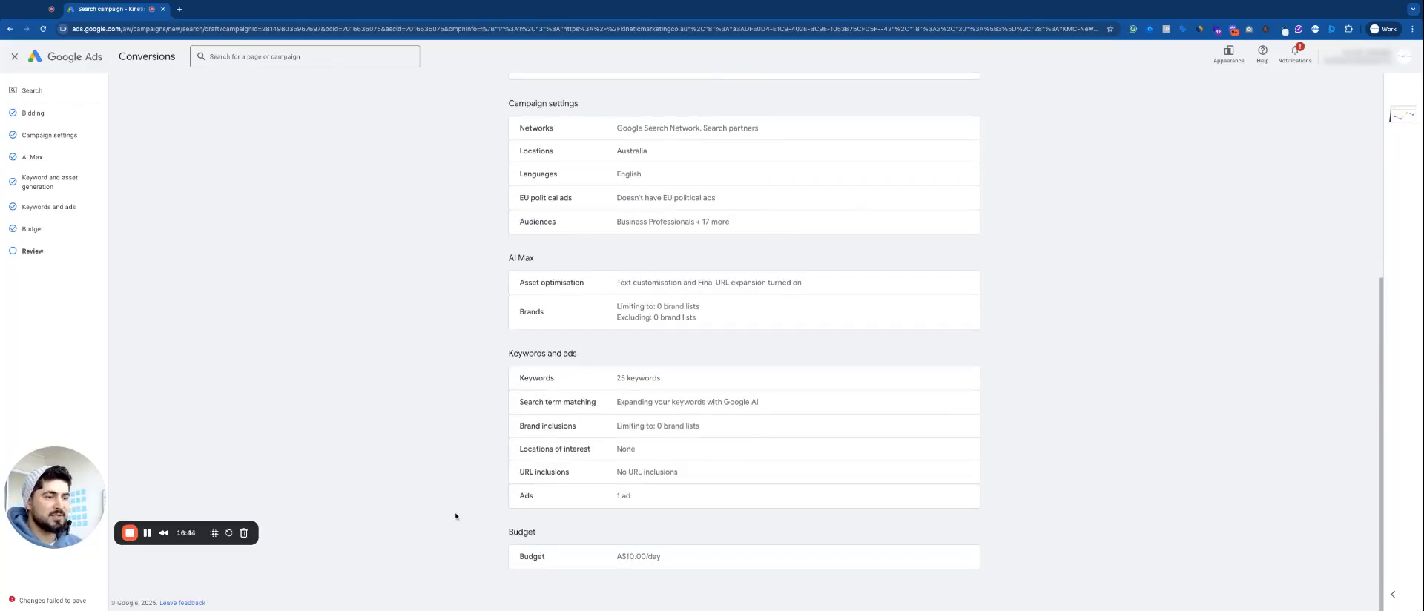
pyautogui.scroll(5, 519, 506)
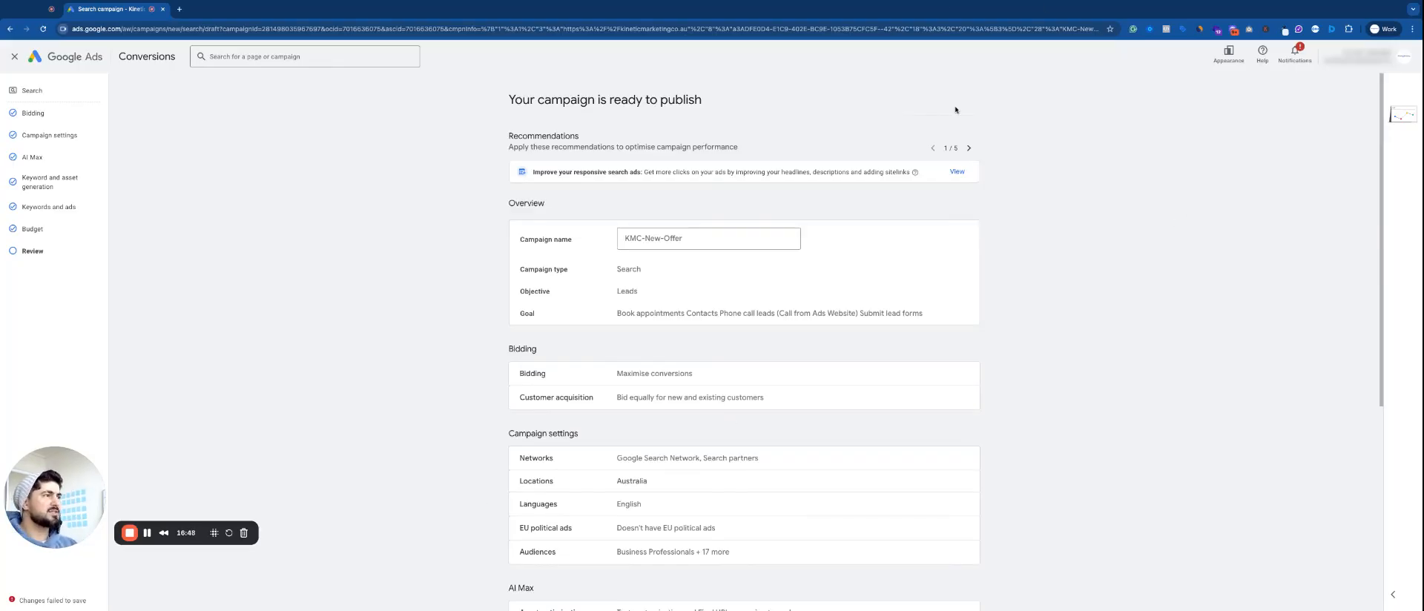
pyautogui.scroll(-5, 1016, 412)
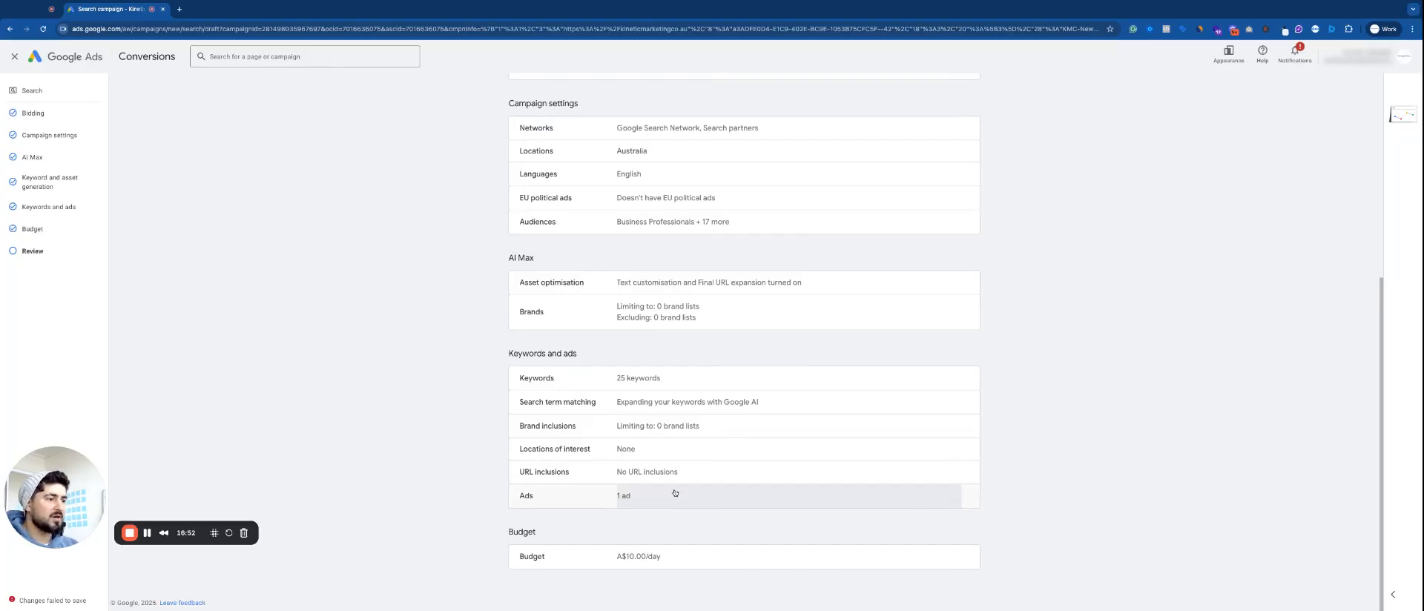
pyautogui.scroll(1, 598, 507)
pyautogui.scroll(5, 597, 506)
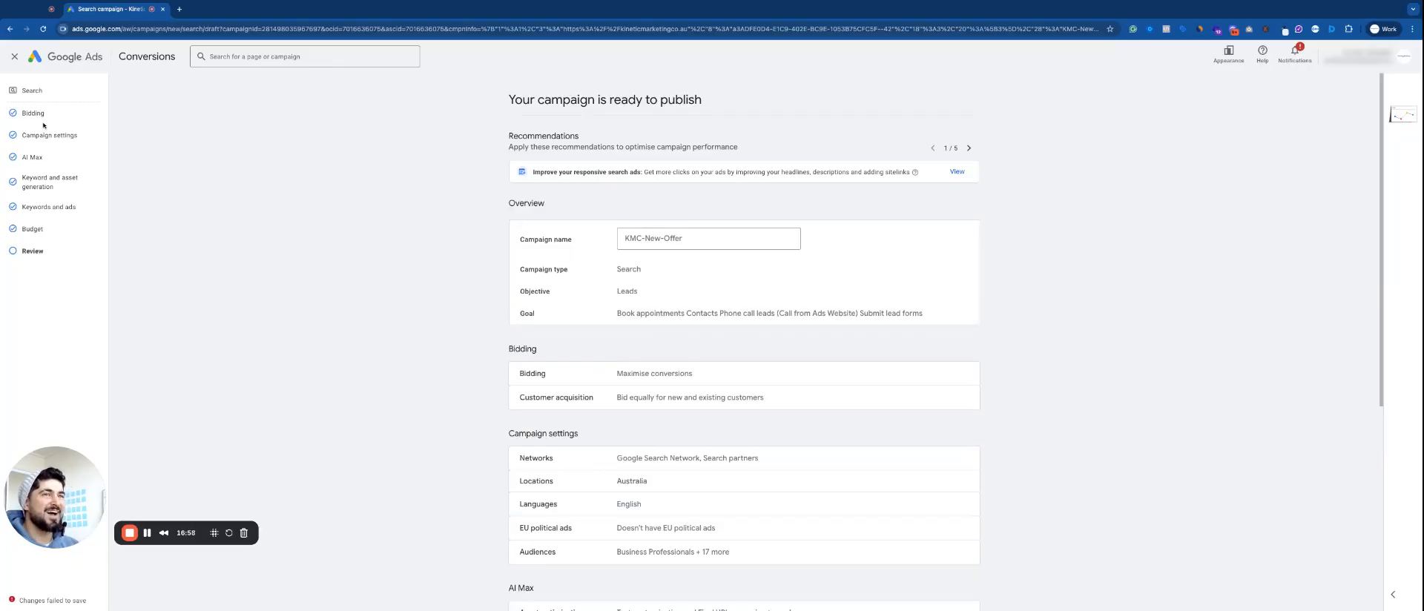
# Try to close the campaign draft, choosing to fix its errors instead of discarding the changes.
pyautogui.click(13, 56)
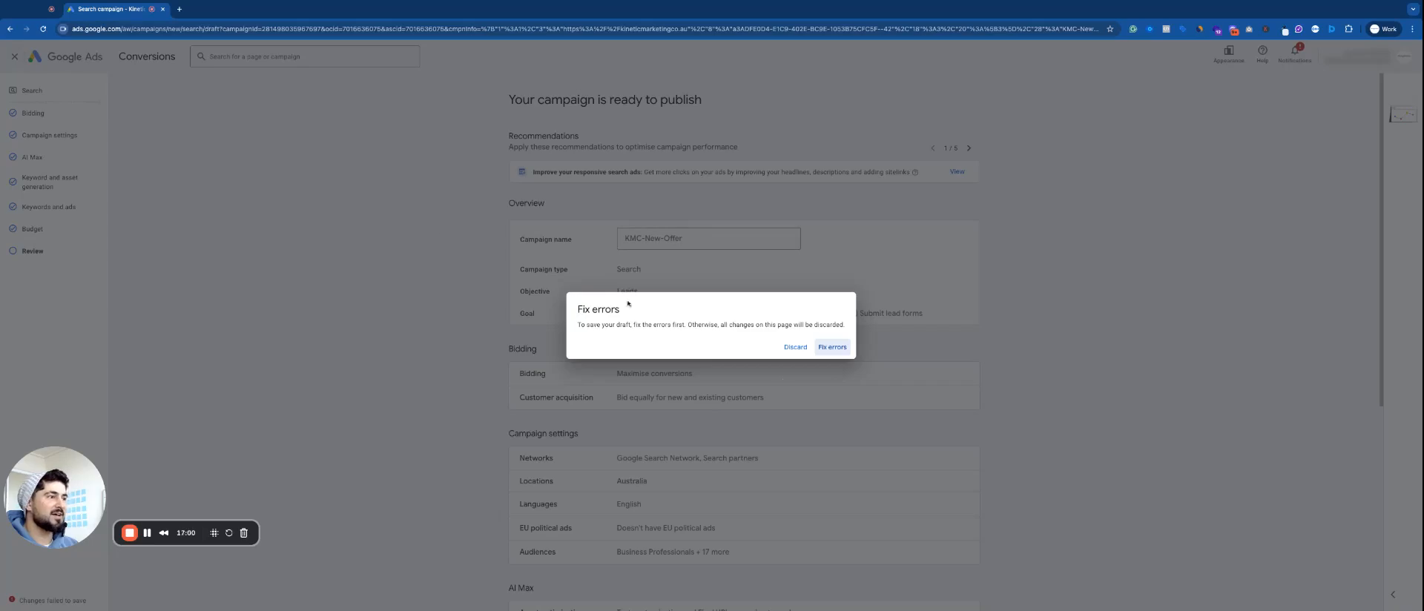
pyautogui.click(829, 349)
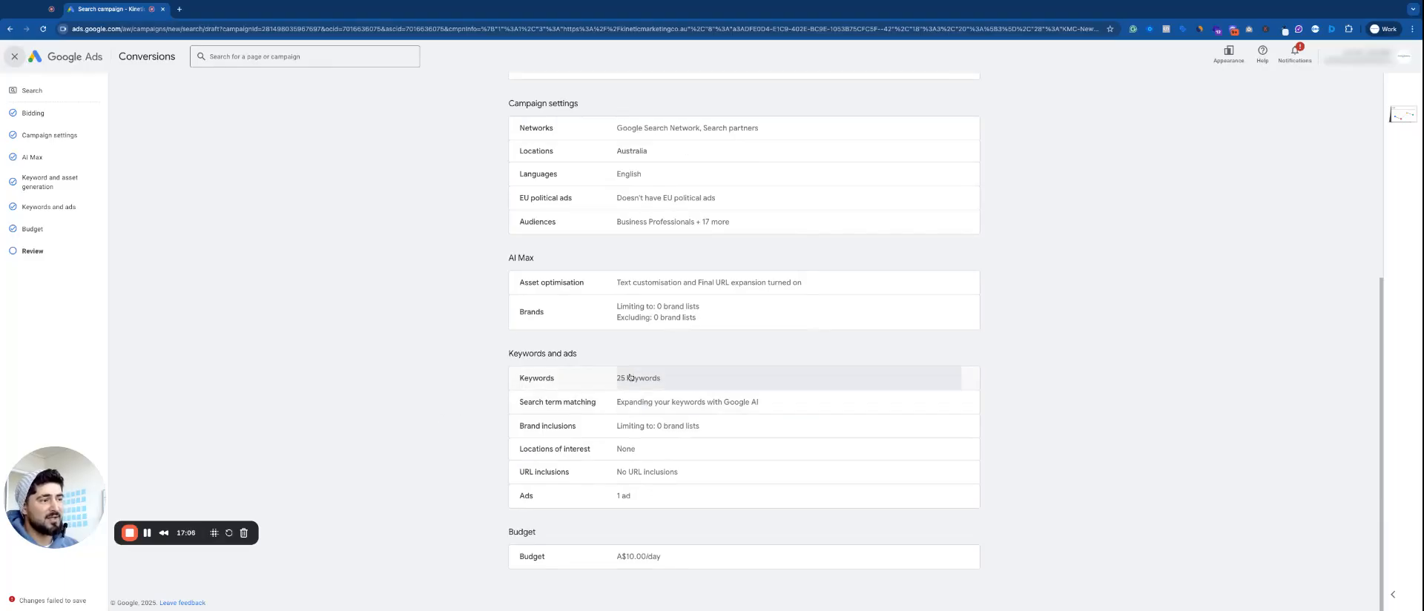
pyautogui.scroll(1, 477, 373)
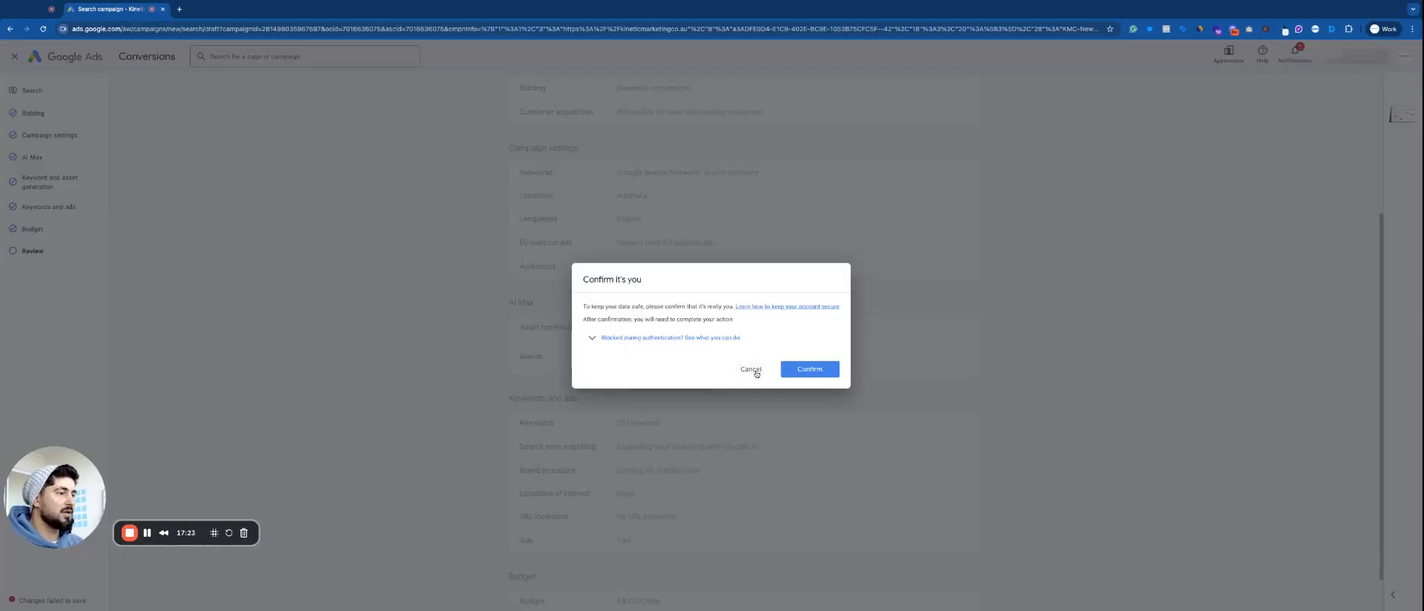
# Cancel the identity confirmation requests and recheck the campaign's review summary.
pyautogui.click(752, 369)
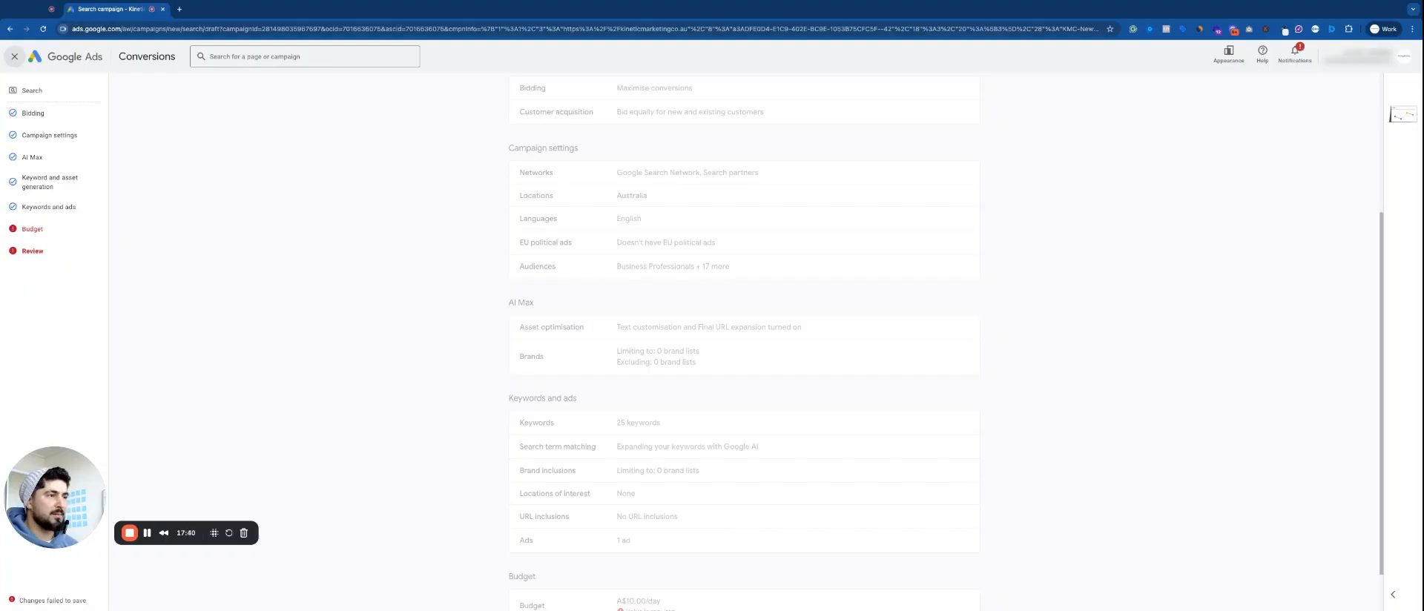
pyautogui.scroll(3, 757, 360)
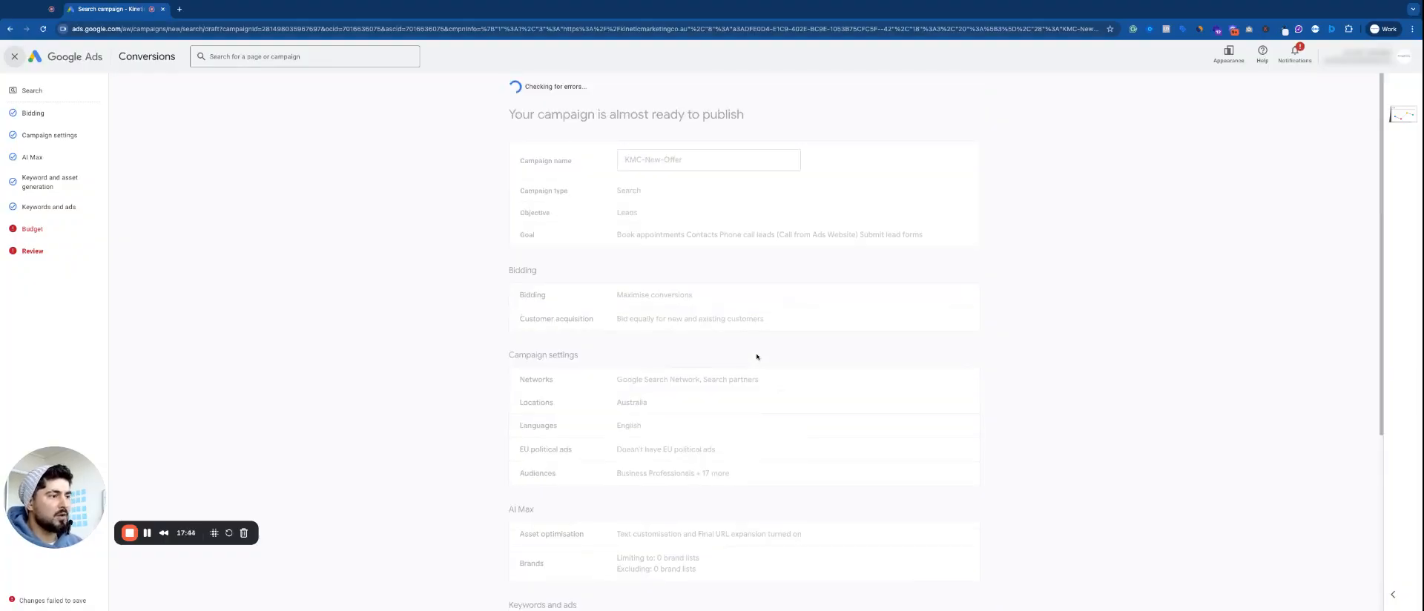
pyautogui.scroll(-1, 753, 354)
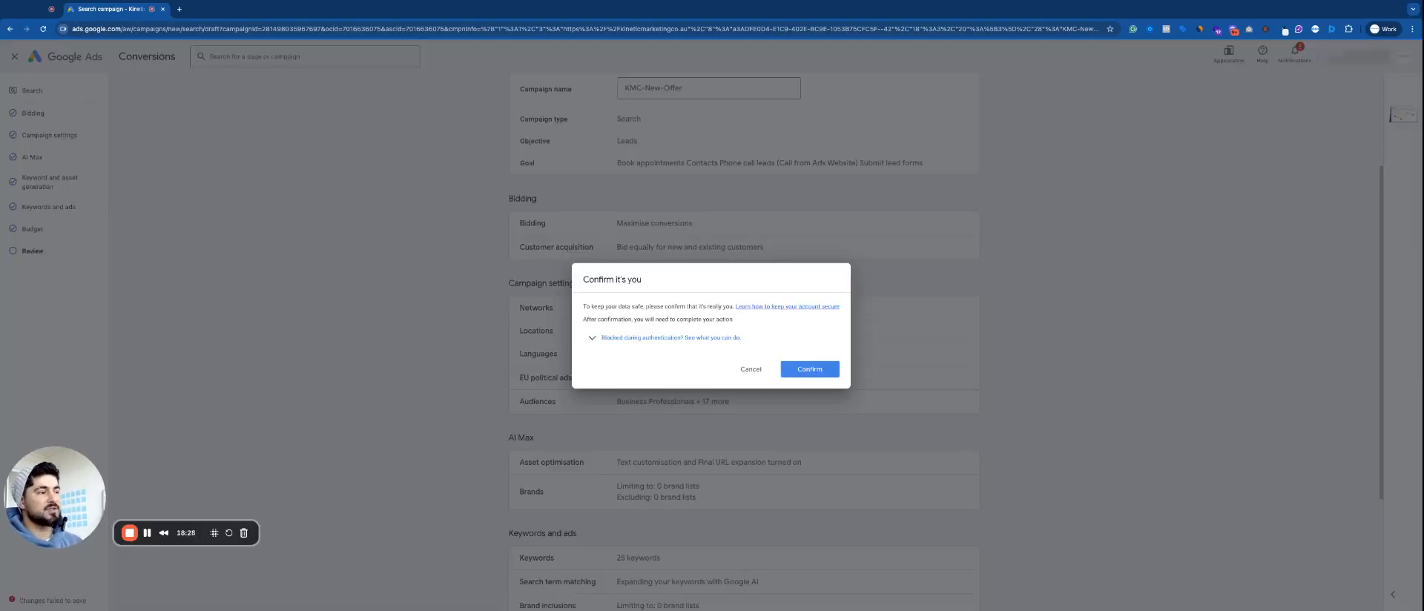
pyautogui.click(750, 369)
pyautogui.scroll(2, 819, 319)
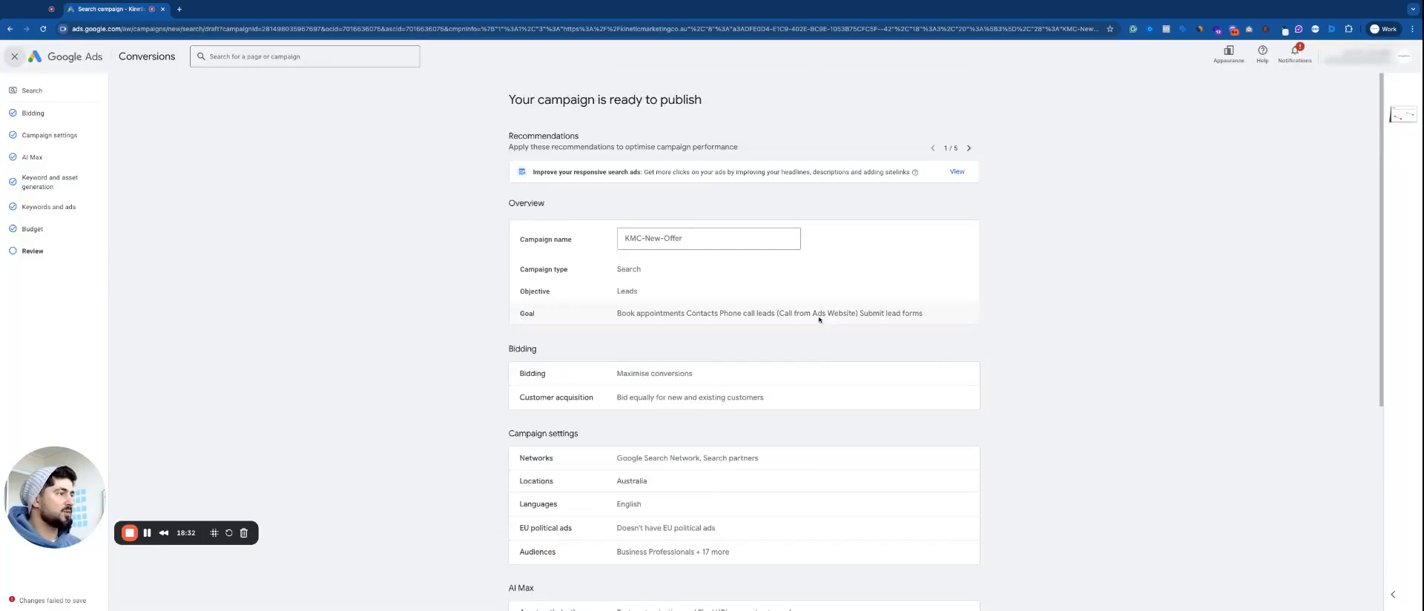